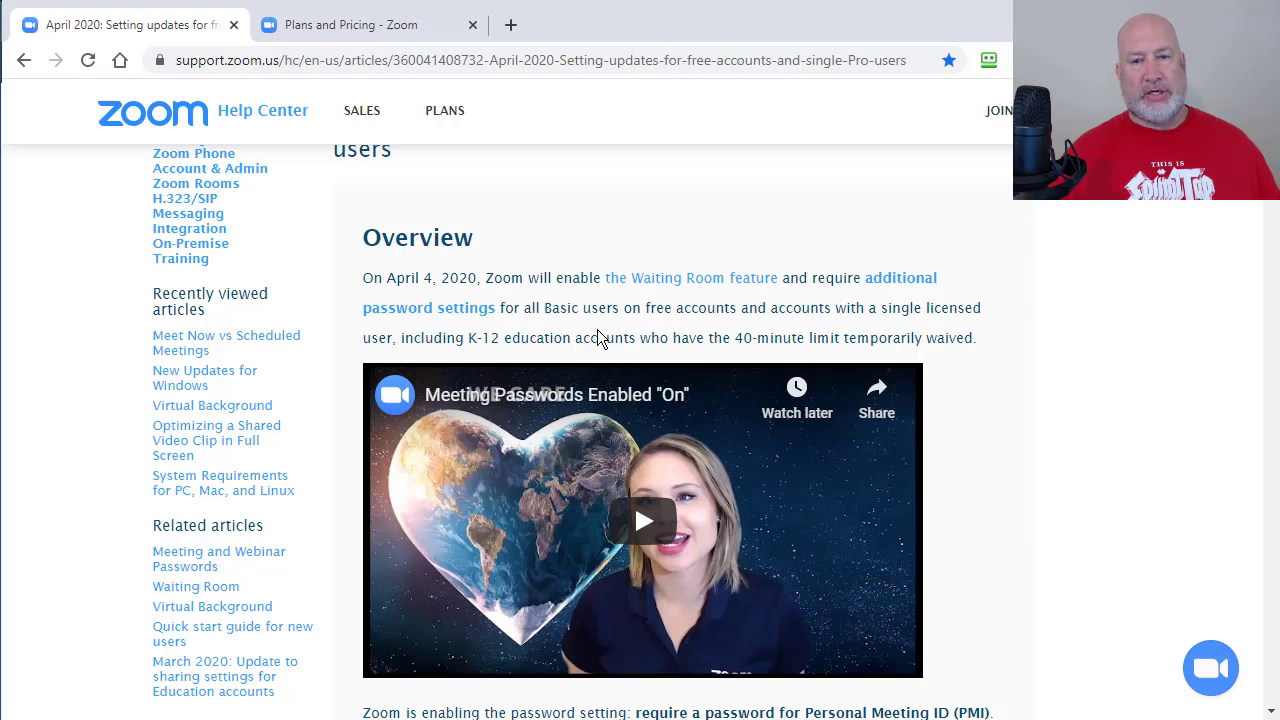
- Look at Zoom's Plans and Pricing page, and read the April 2020 article's overview and list of required password settings
left_click(376, 35)
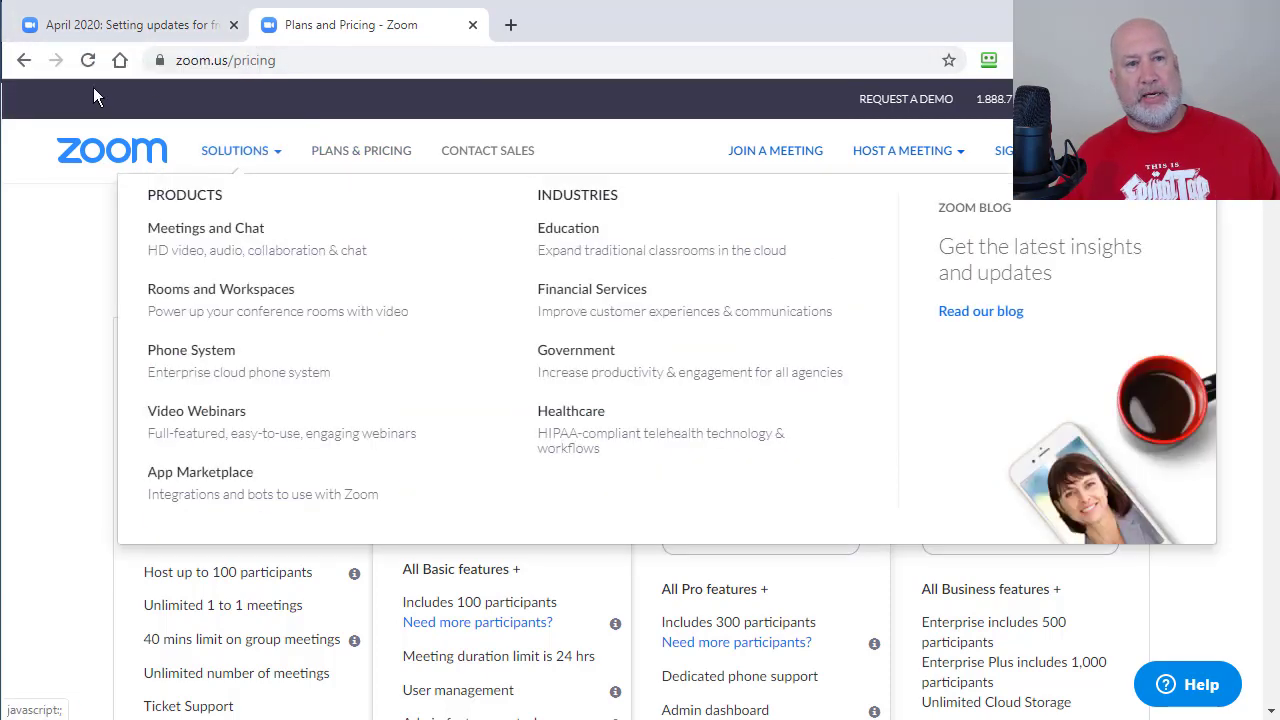
left_click(126, 32)
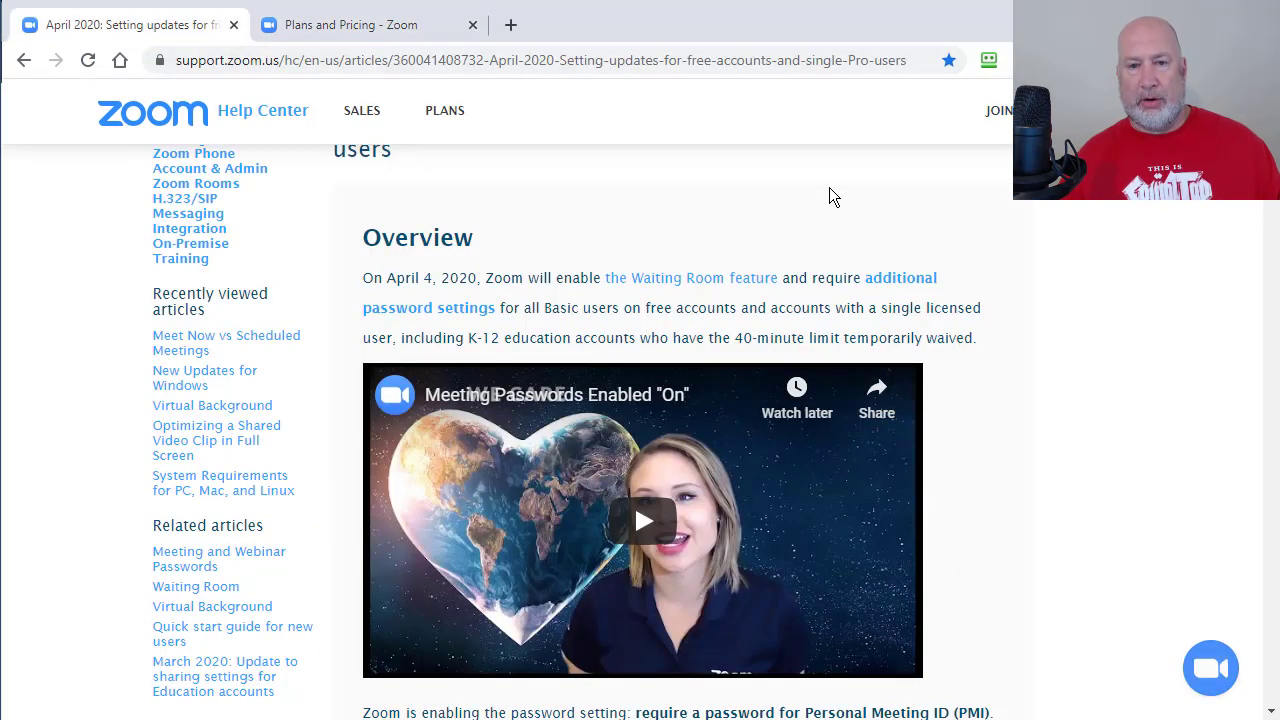
scroll(1025, 338, "down", 3)
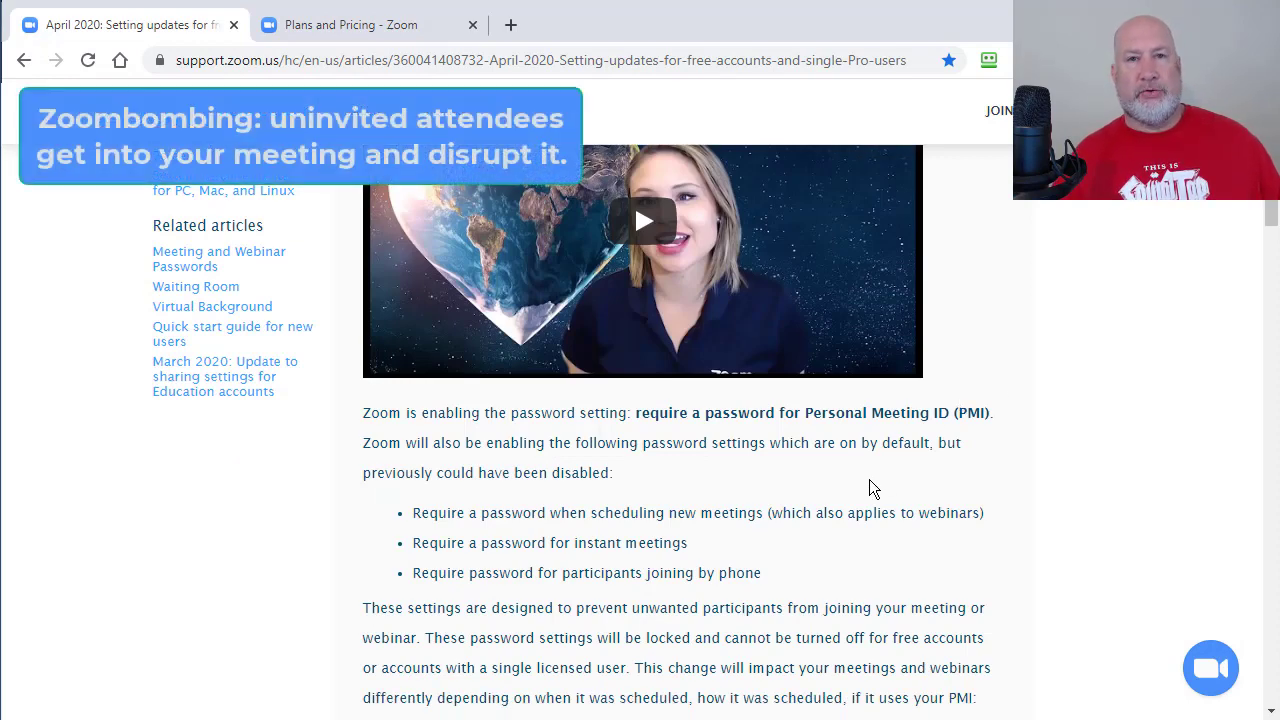
scroll(869, 479, "up", 3)
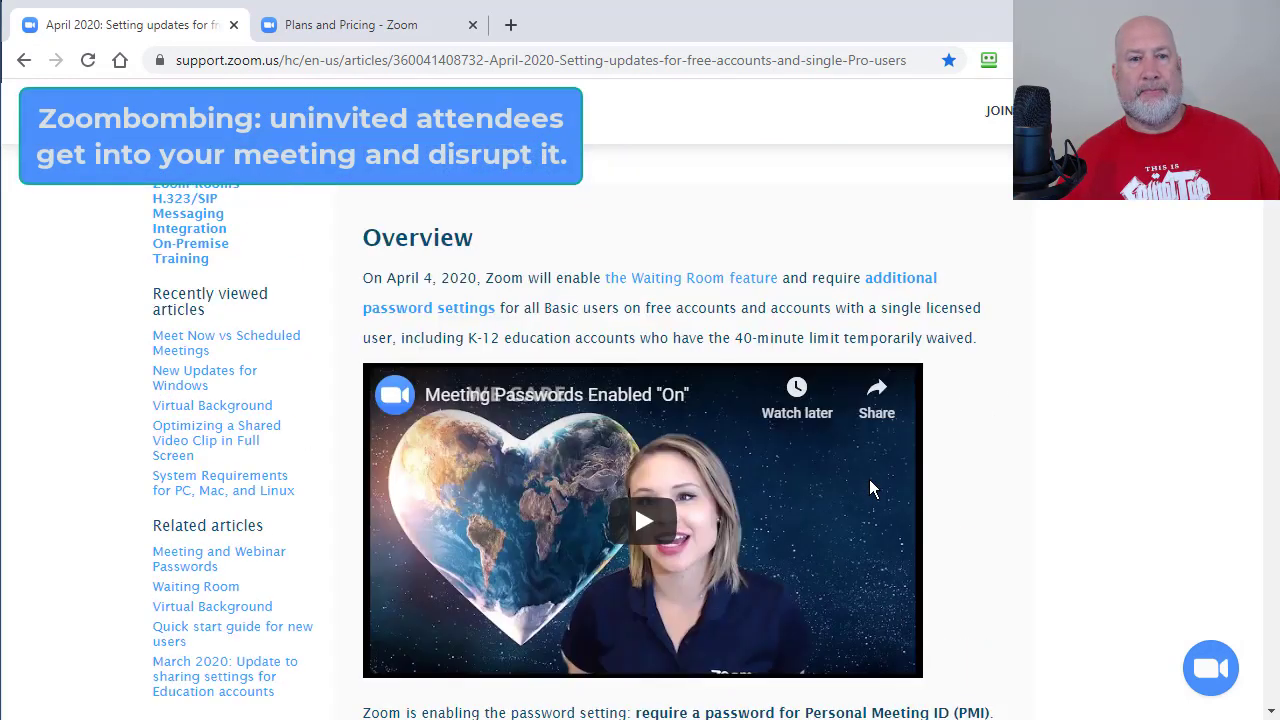
scroll(740, 318, "down", 3)
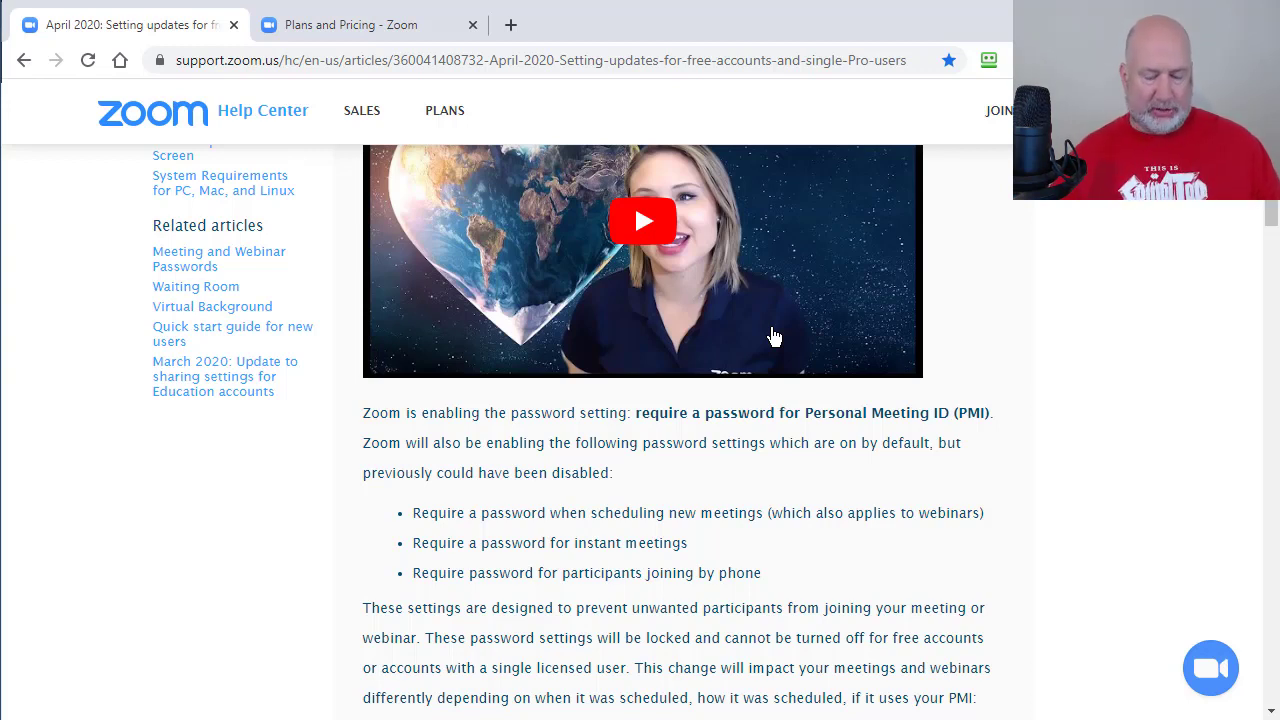
- Switch to OneNote and review the April 2020 Zoom update notes on meeting types and mandatory passwords
key("alt+Tab")
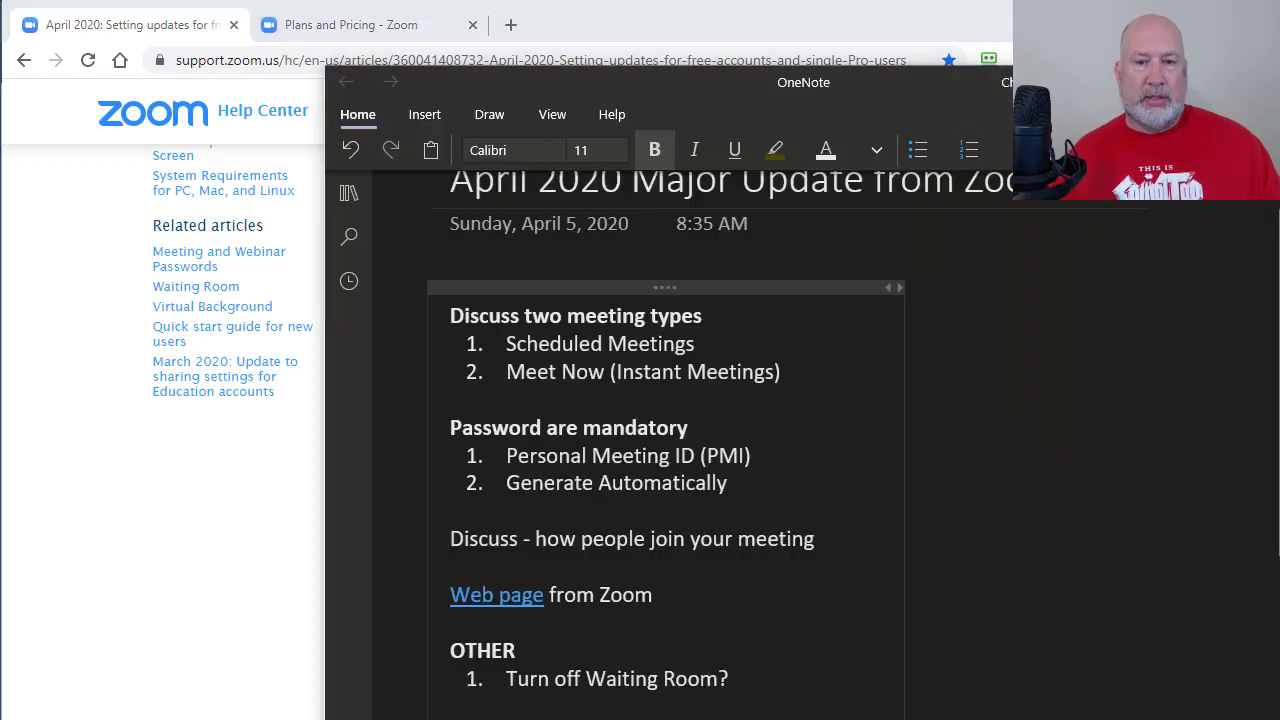
left_click_drag(726, 84, 498, 2)
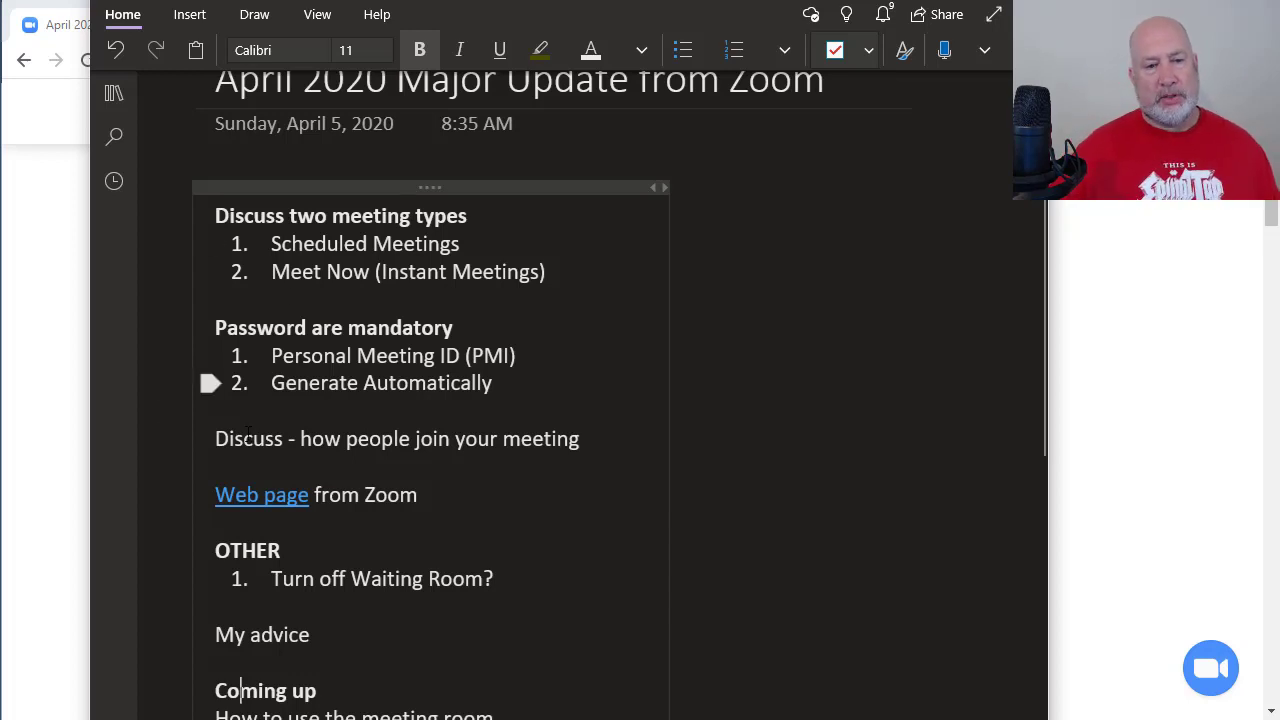
left_click(1087, 318)
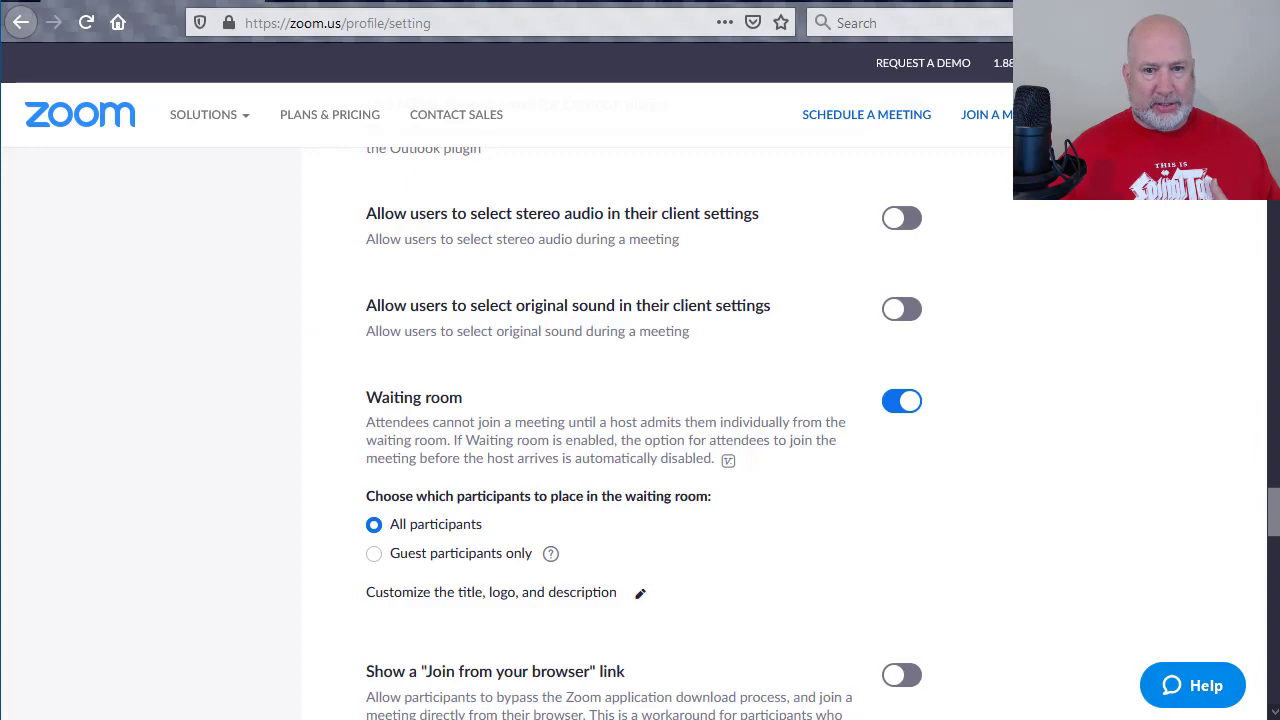
- Examine the Schedule Meeting settings in the Zoom web profile in Firefox, including the password requirements for scheduled, instant, PMI and phone-joined meetings
scroll(713, 498, "up", 20)
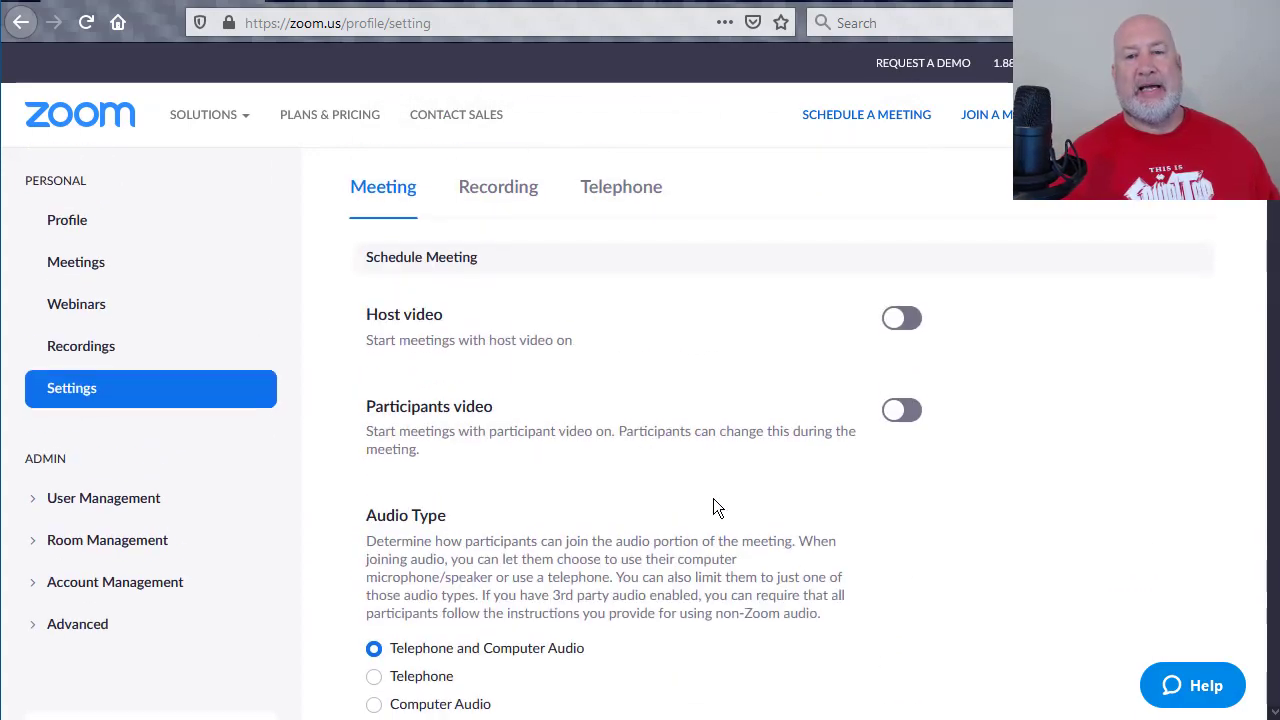
mouse_move(1100, 114)
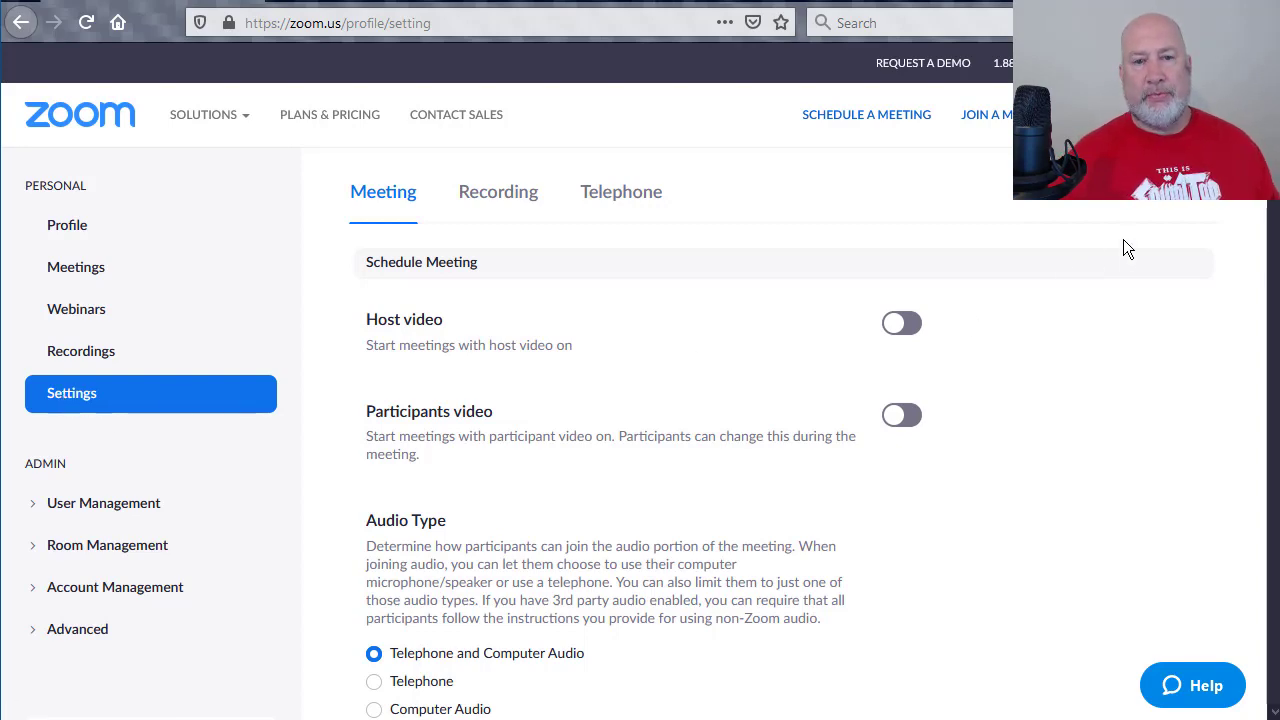
scroll(1116, 302, "down", 5)
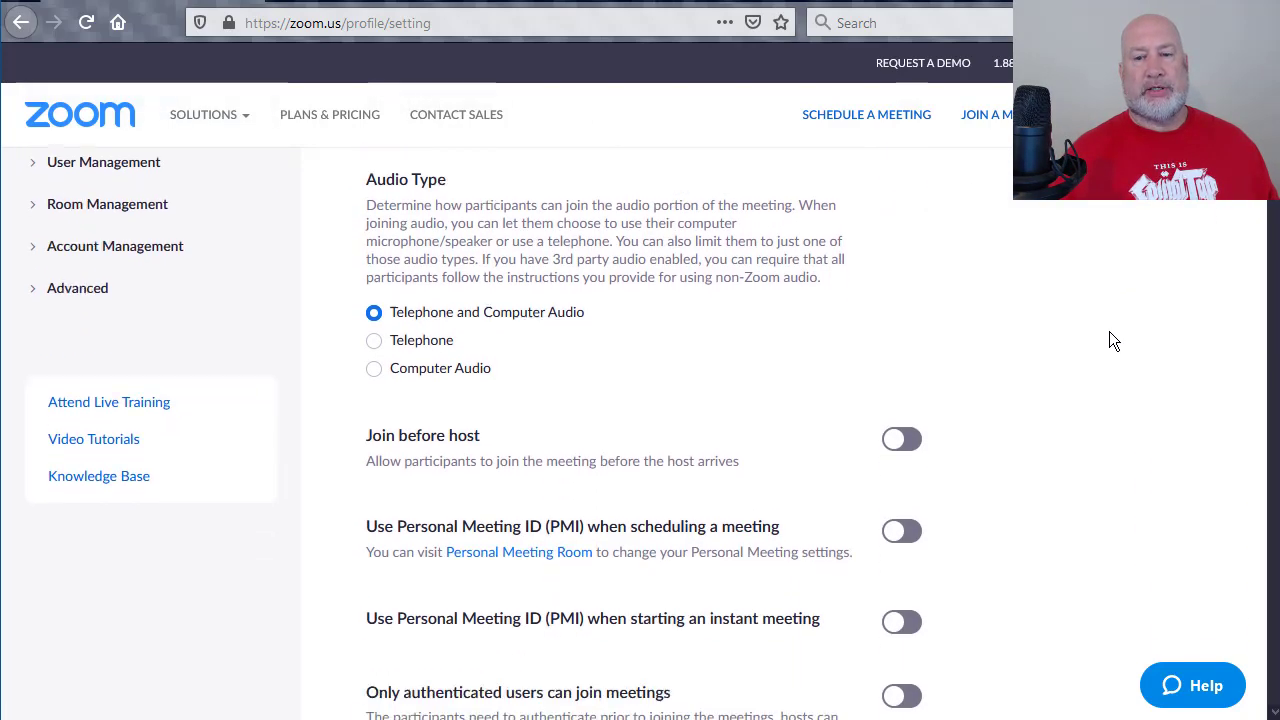
scroll(1108, 345, "down", 5)
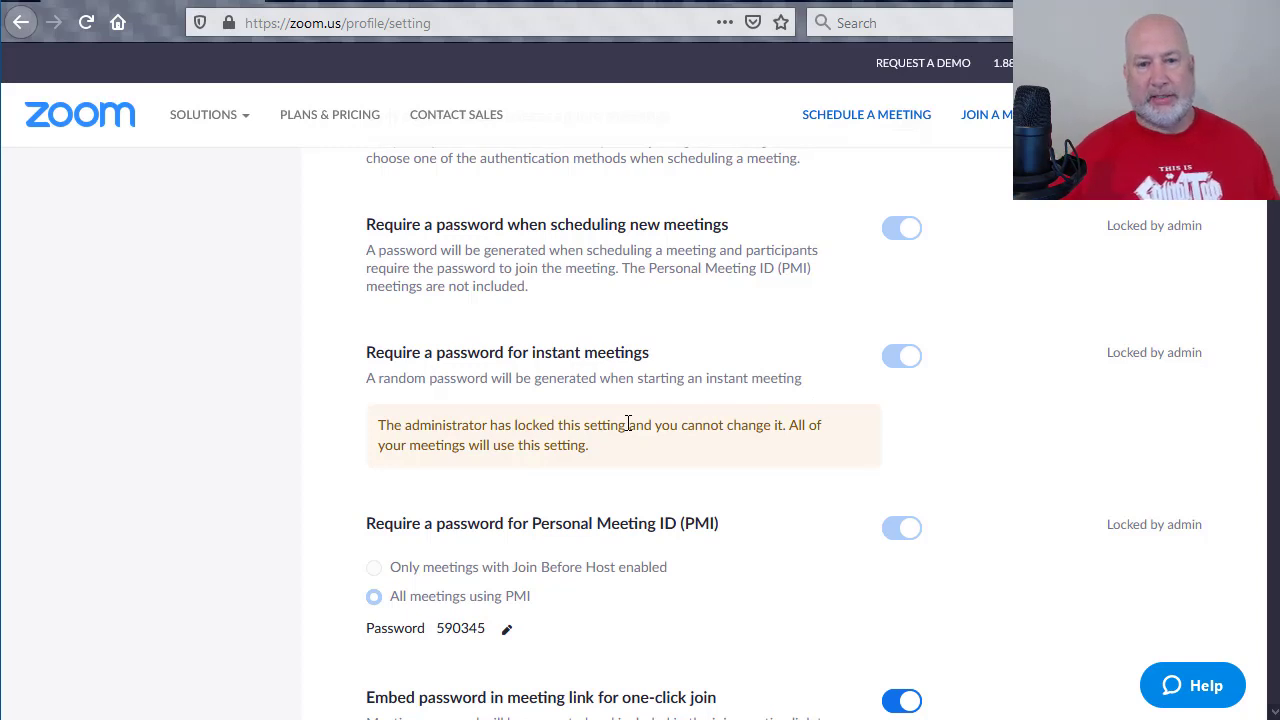
scroll(628, 423, "down", 3)
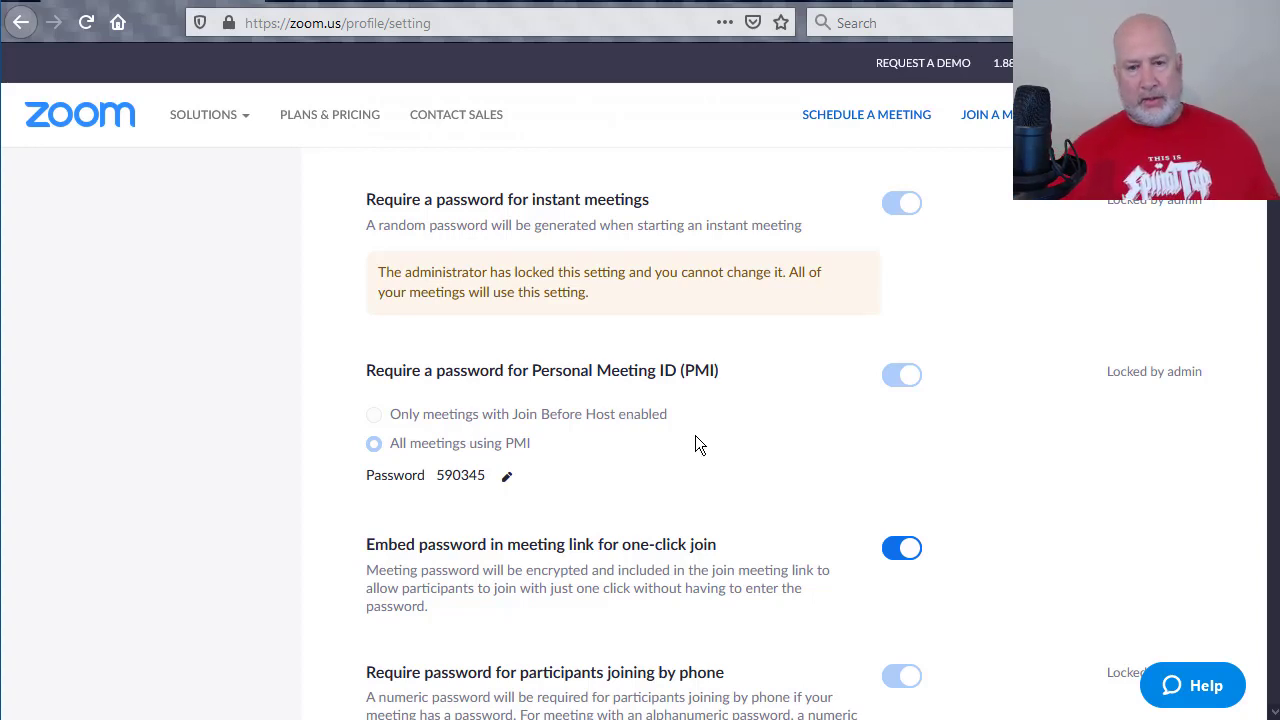
scroll(1125, 345, "down", 3)
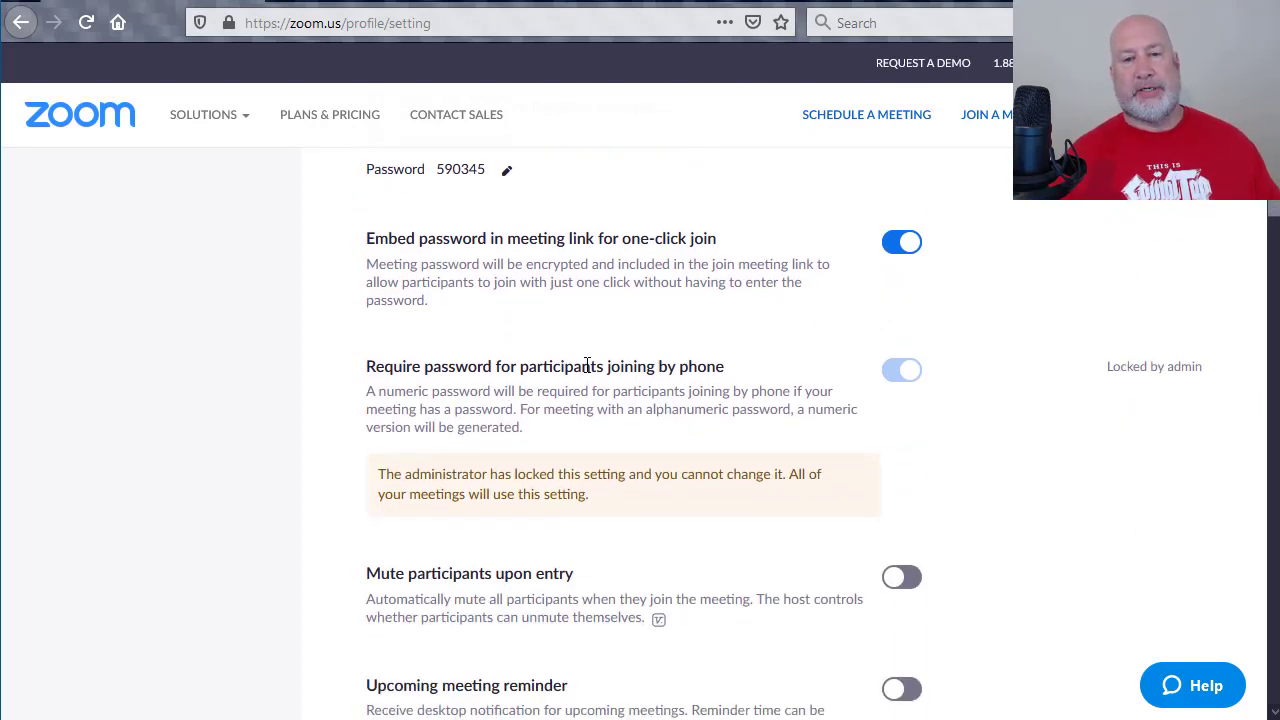
scroll(1140, 394, "down", 3)
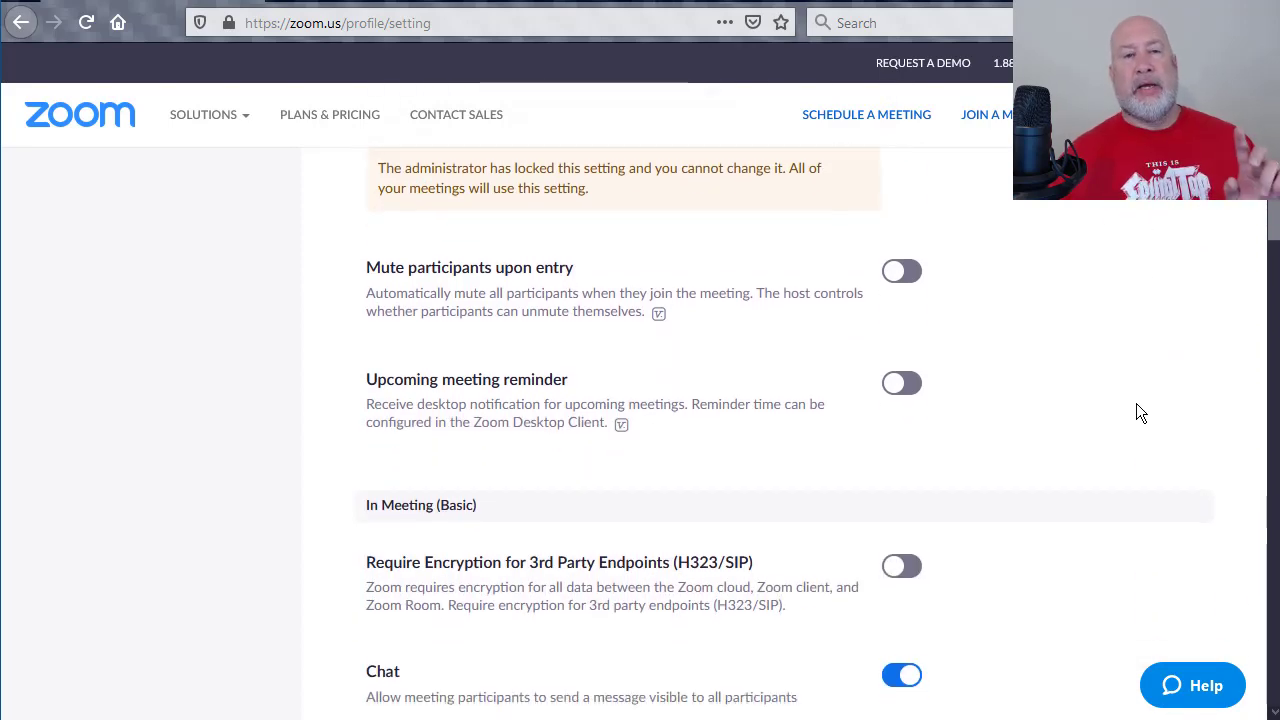
- Switch to Chrome to check which accounts the April 2020 article's title covers, and return to the Zoom settings in Firefox
key("alt+Tab")
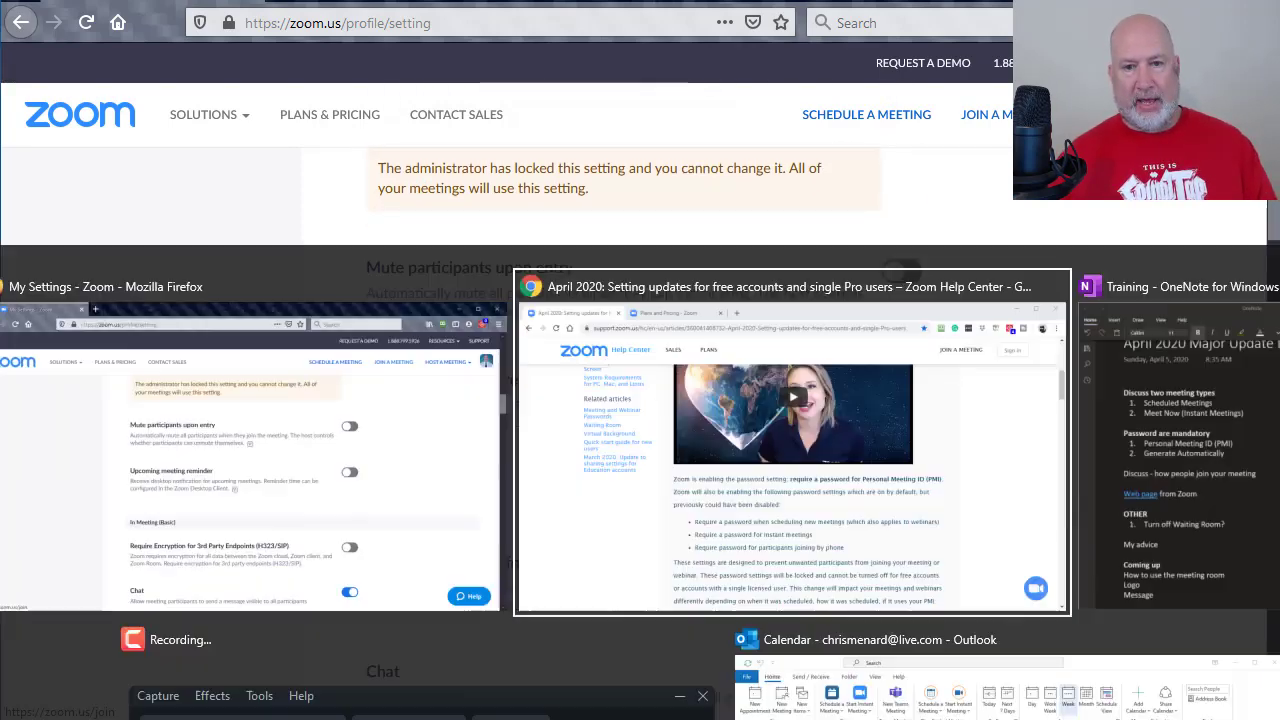
scroll(860, 210, "up", 5)
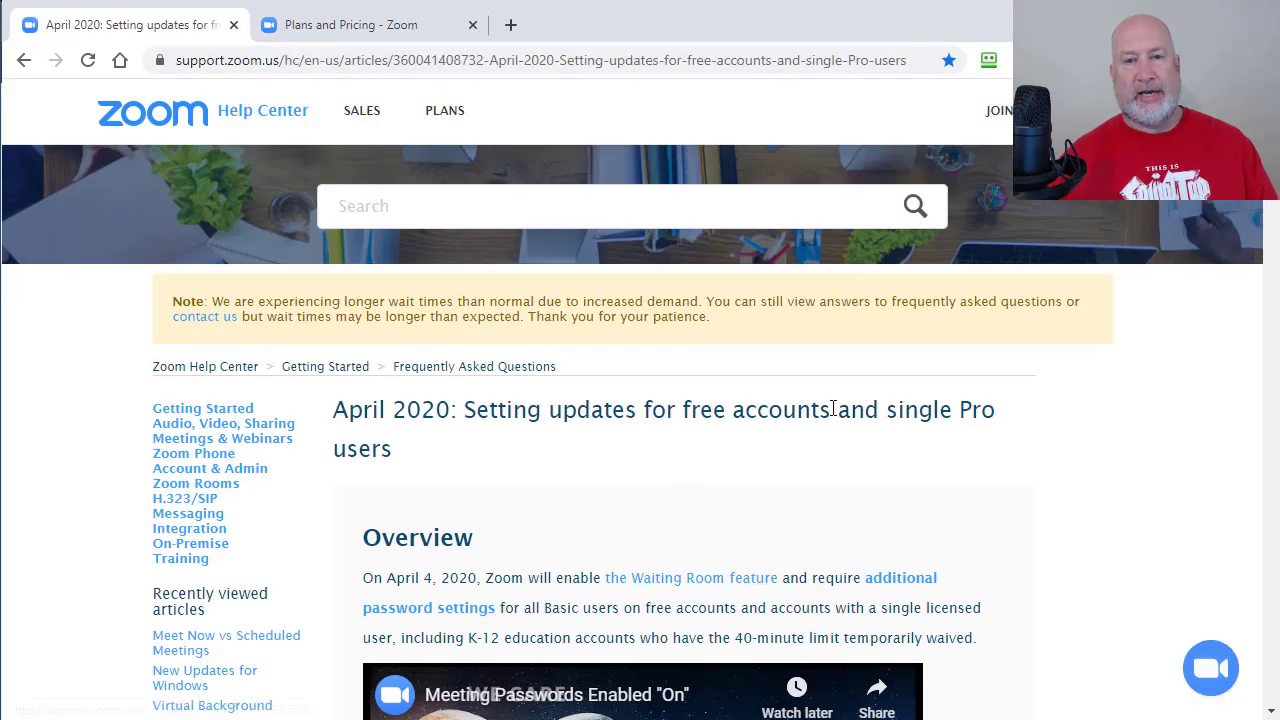
key("alt+Tab")
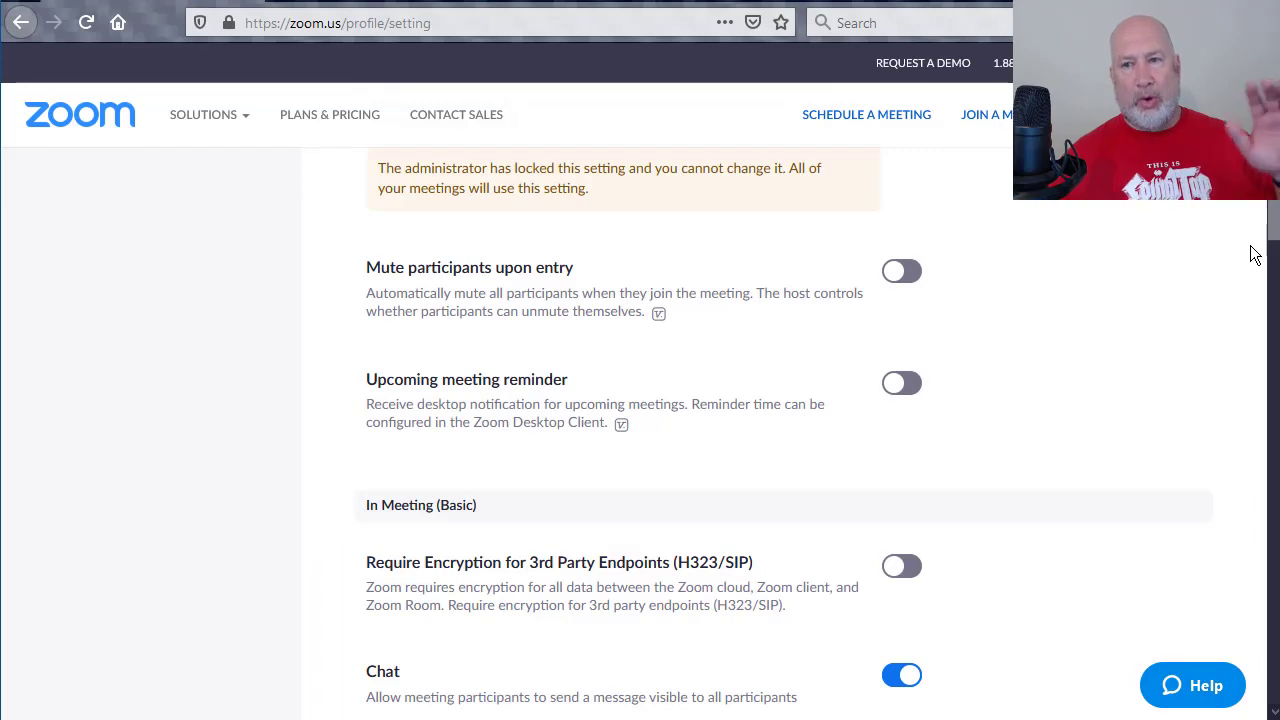
- Turn off the Waiting room setting and reset it to the higher-level value
left_click_drag(1275, 230, 1275, 489)
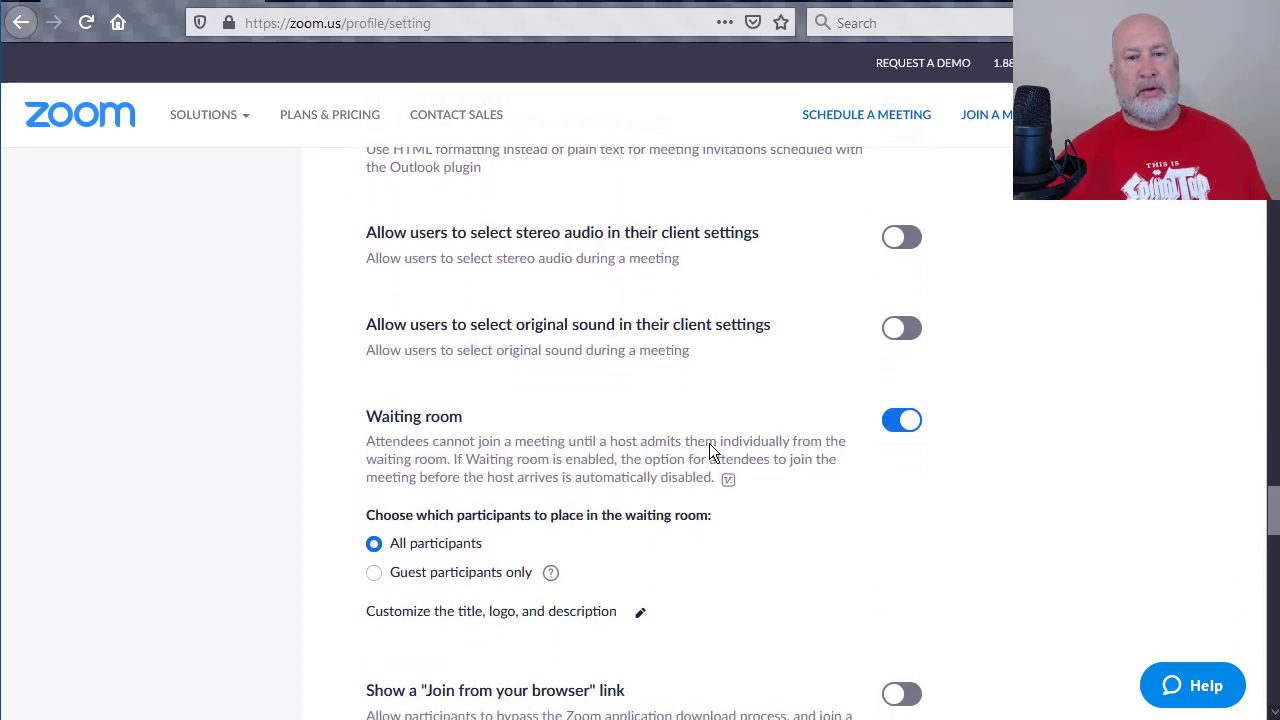
left_click(900, 440)
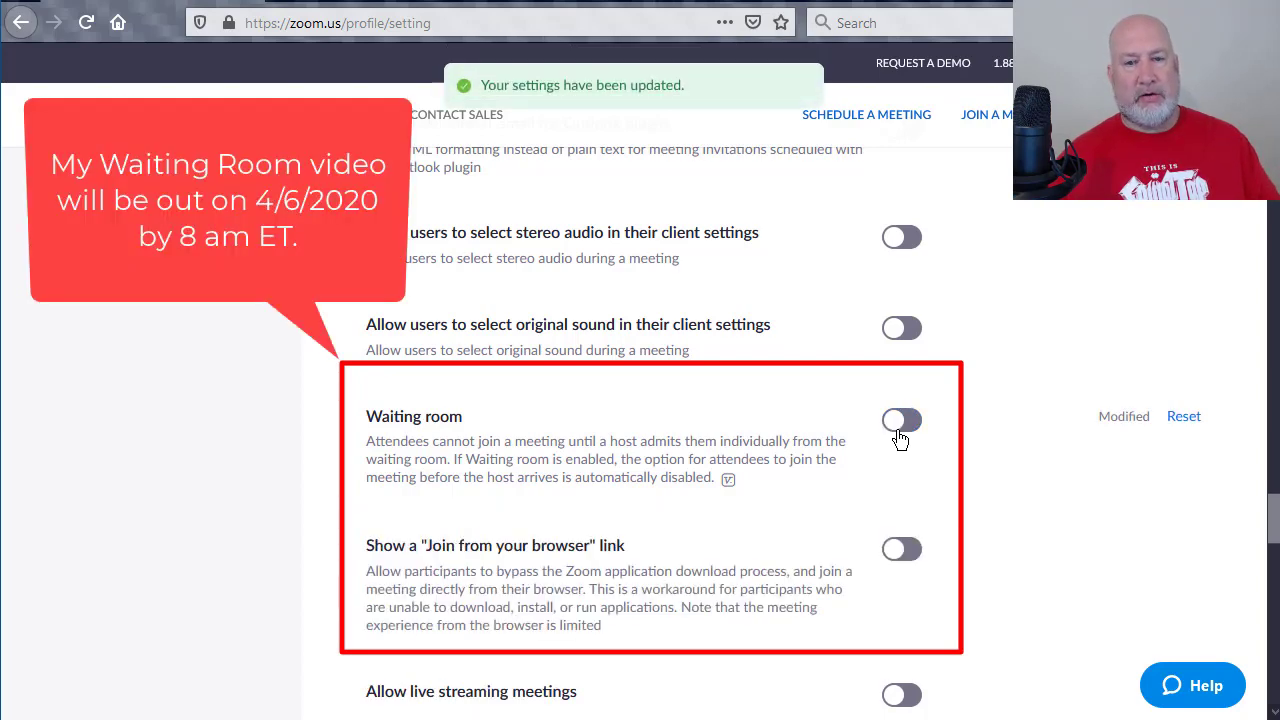
left_click(1181, 418)
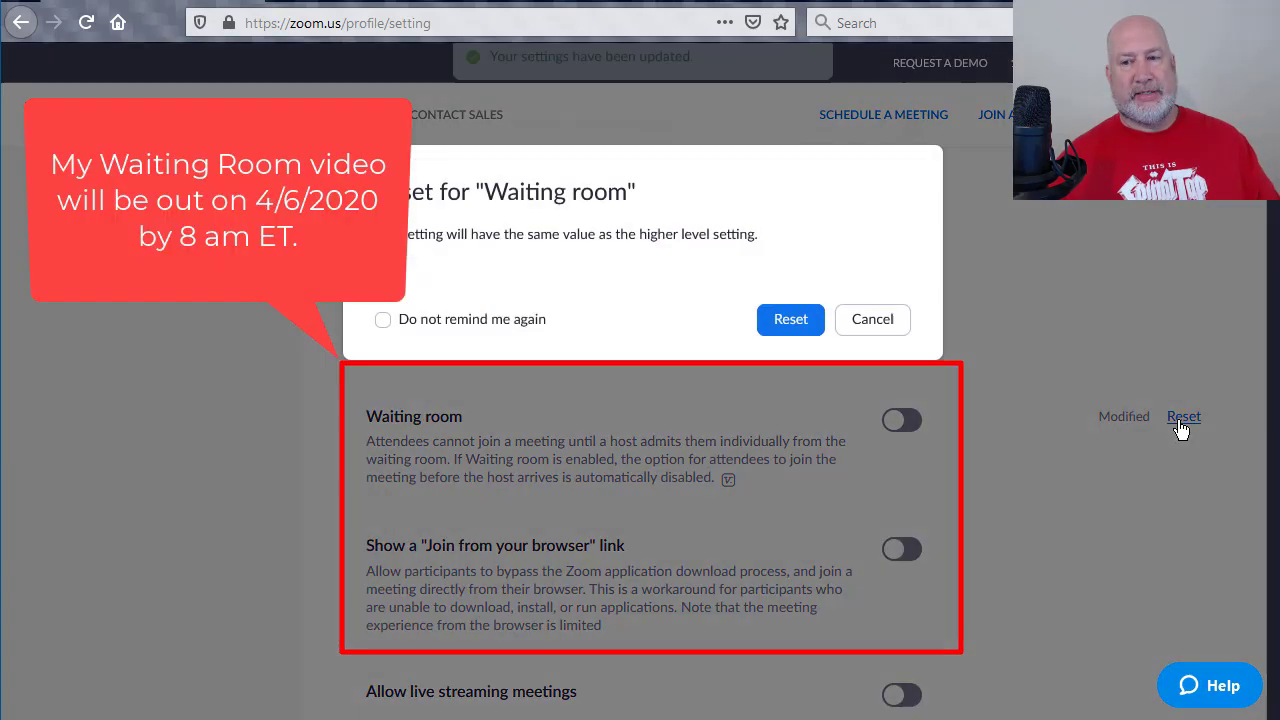
left_click(808, 322)
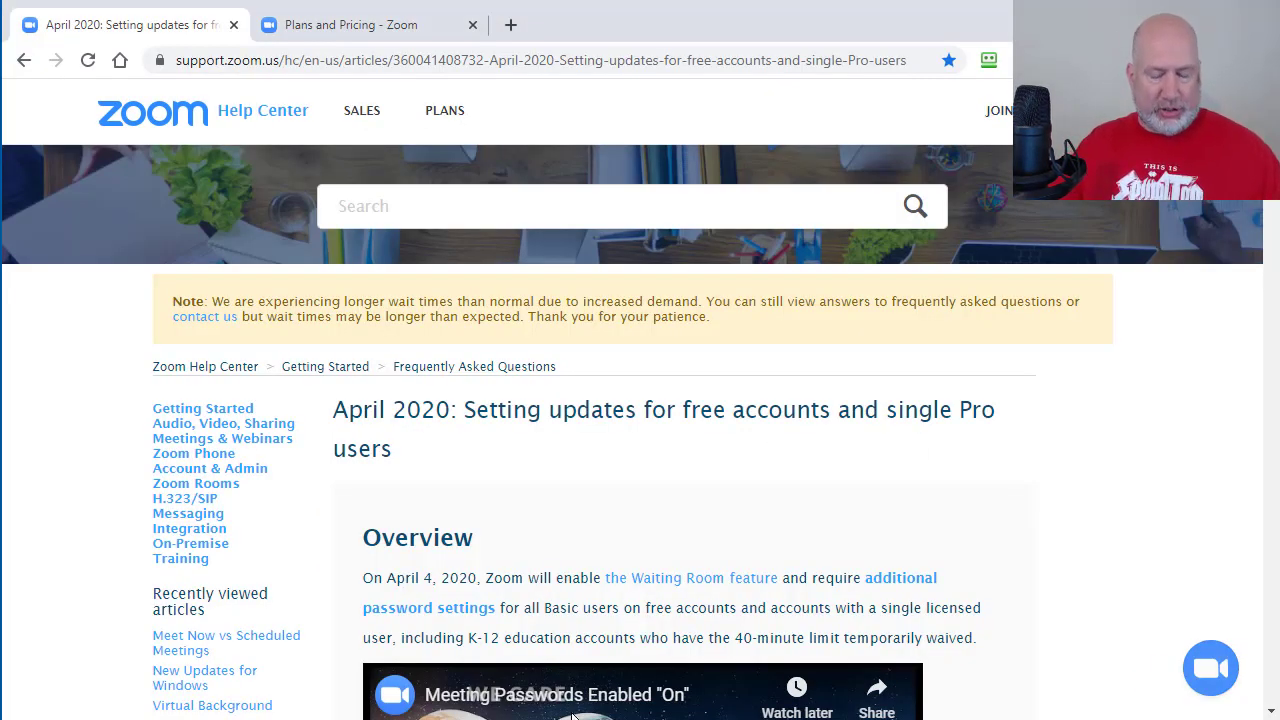
- Switch to the Zoom desktop client and sign in with the account password
key("alt+Tab")
key("alt+Tab")
key("alt+Tab")
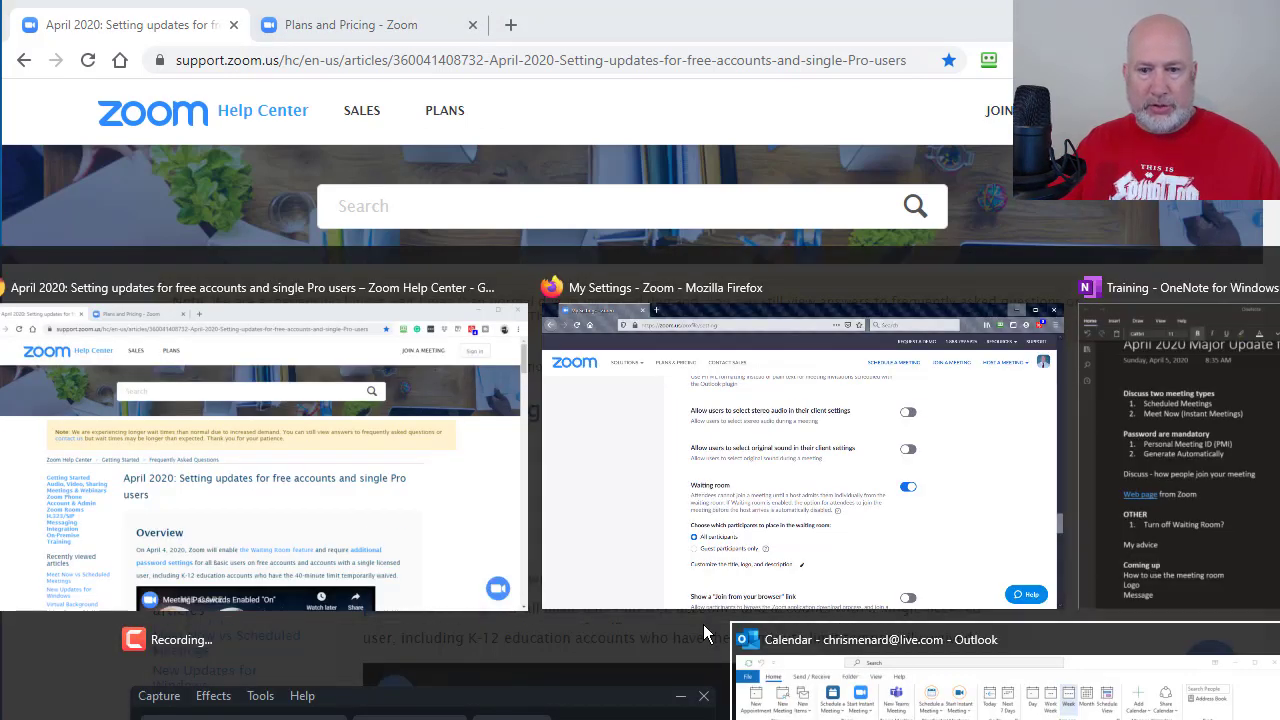
key("alt+Tab")
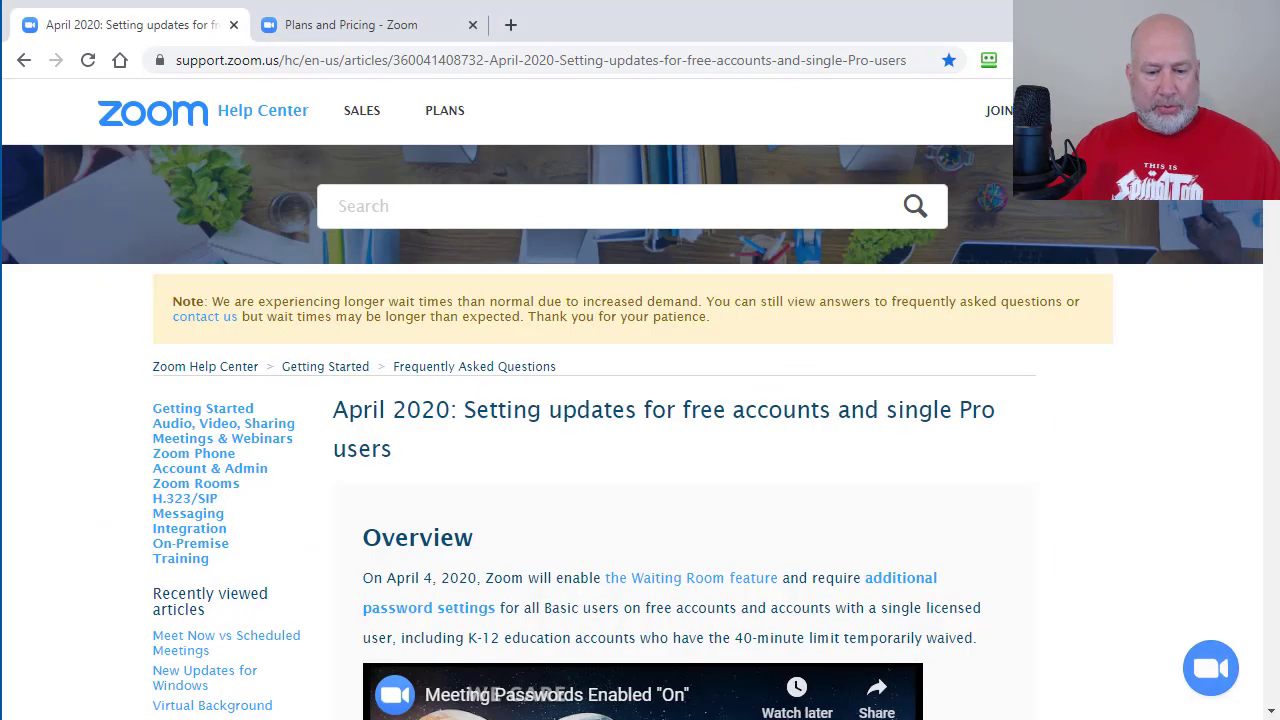
left_click(82, 708)
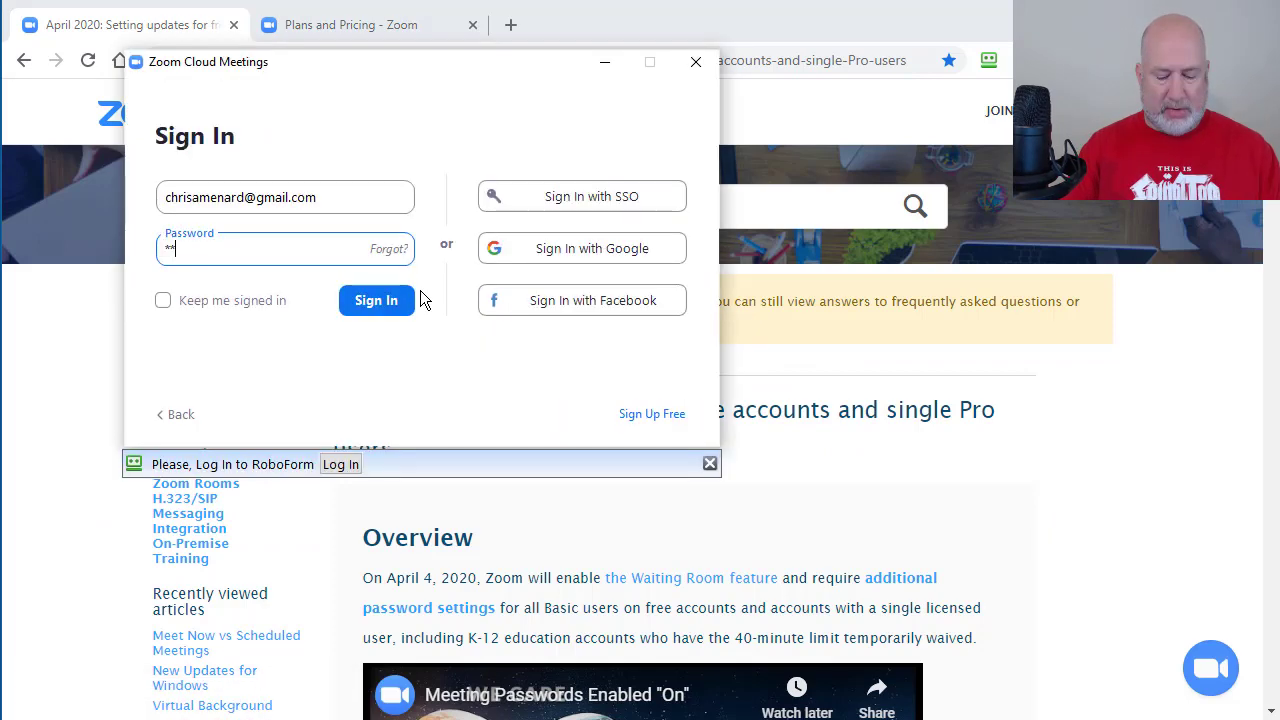
type("***********")
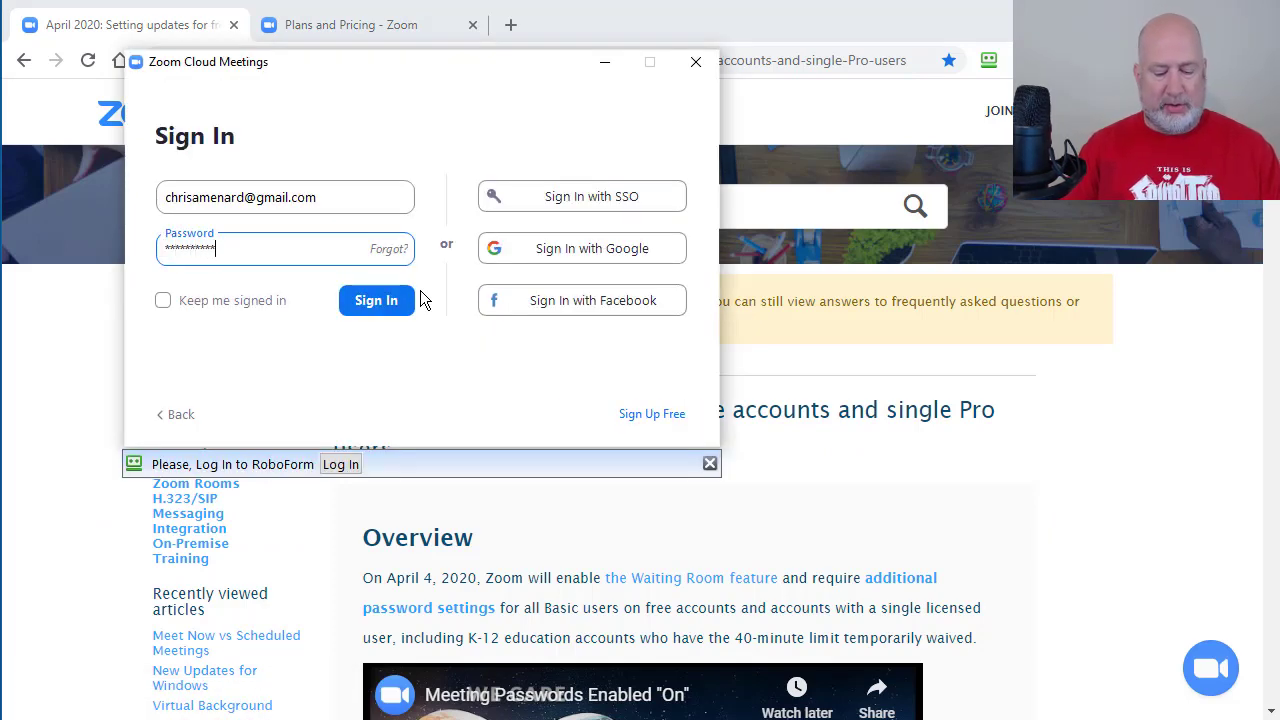
key("Return")
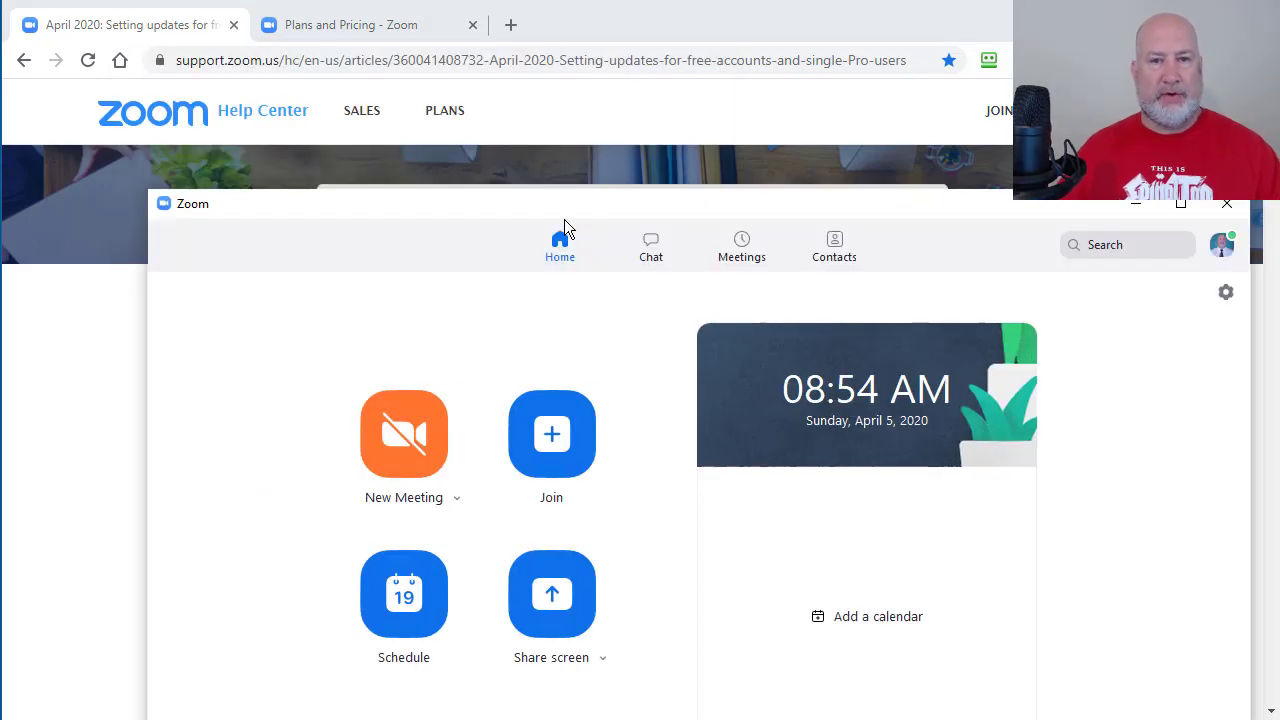
- Start scheduling a new meeting and set its duration to 0 hour 15 minutes
left_click_drag(566, 211, 459, 24)
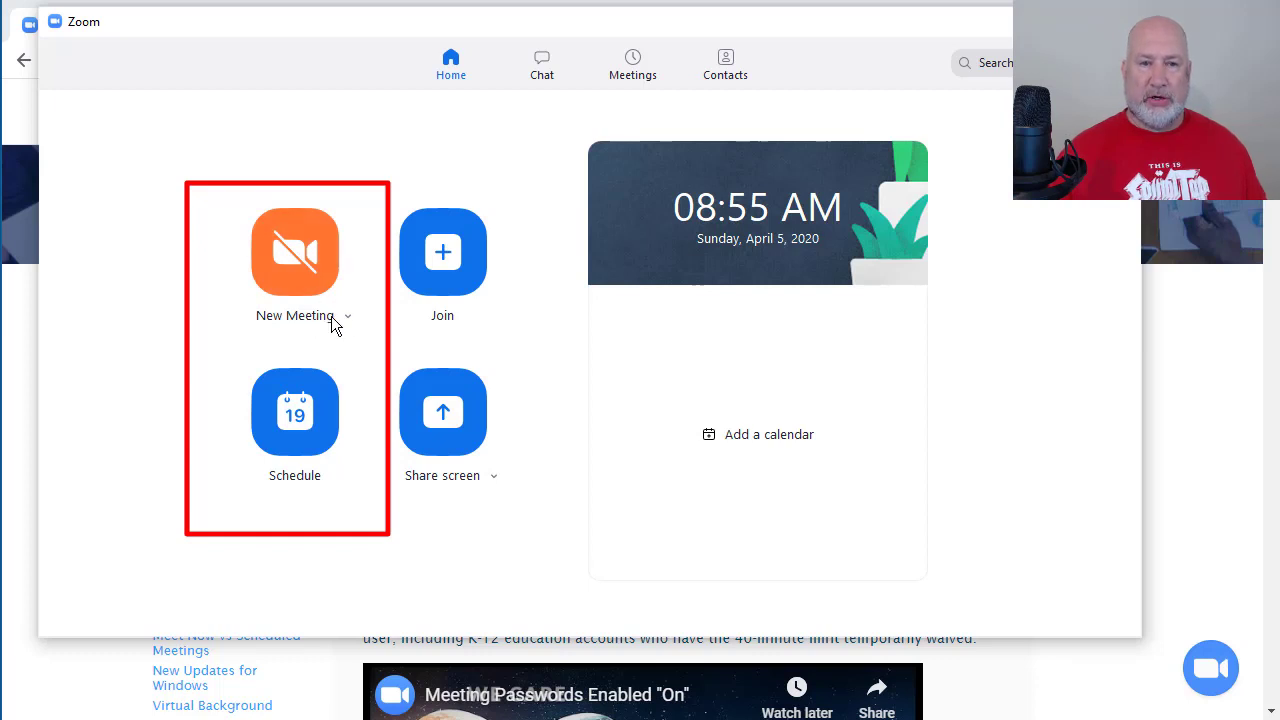
left_click(296, 418)
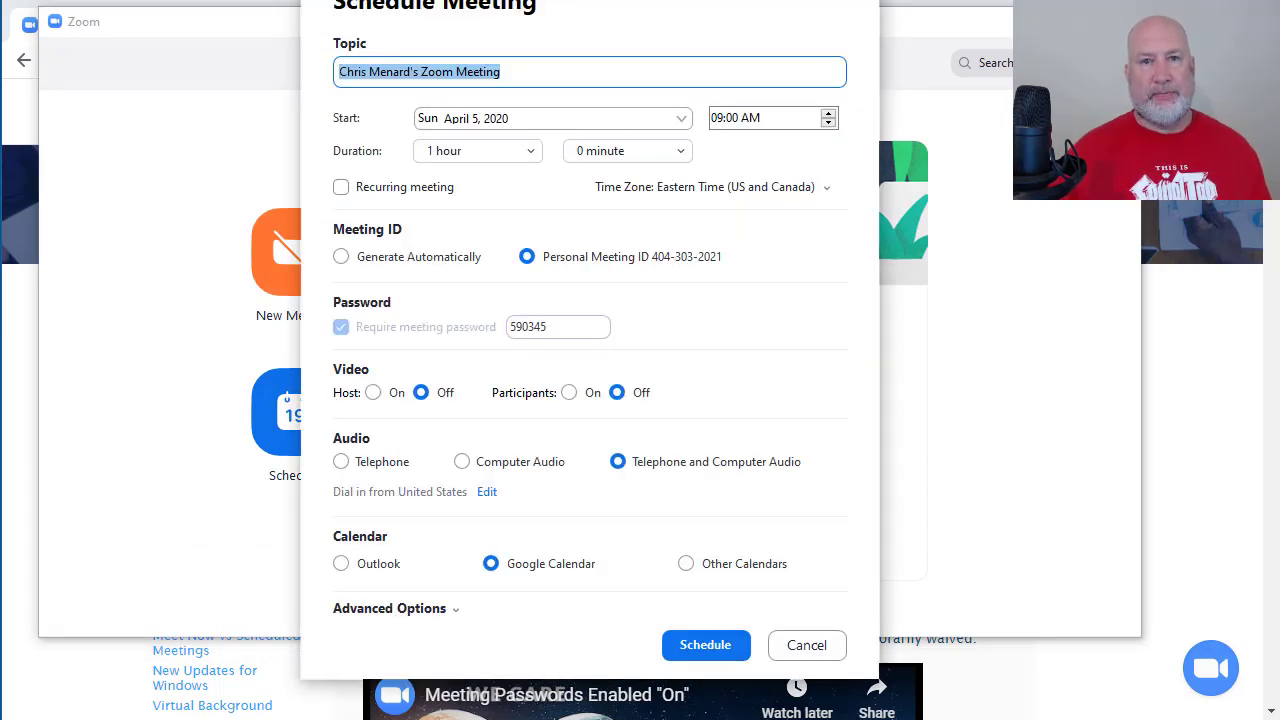
left_click_drag(561, 0, 423, 29)
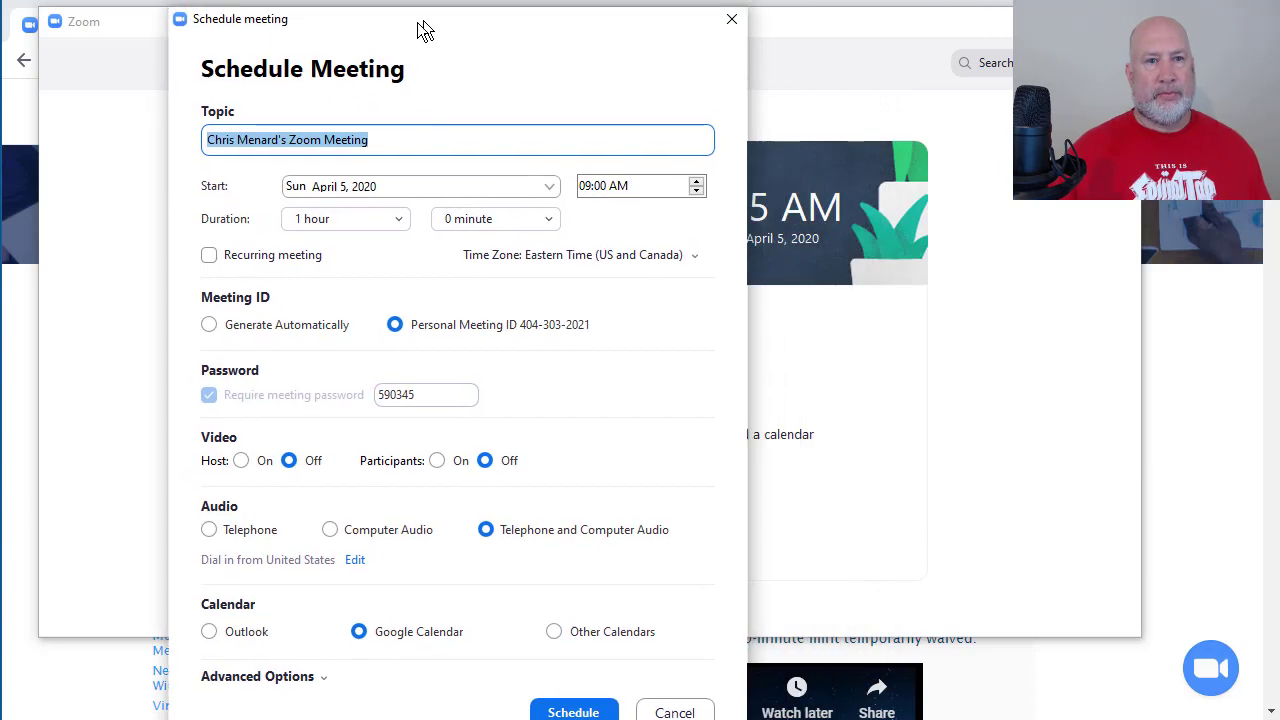
left_click(366, 229)
scroll(398, 274, "up", 1)
left_click(305, 247)
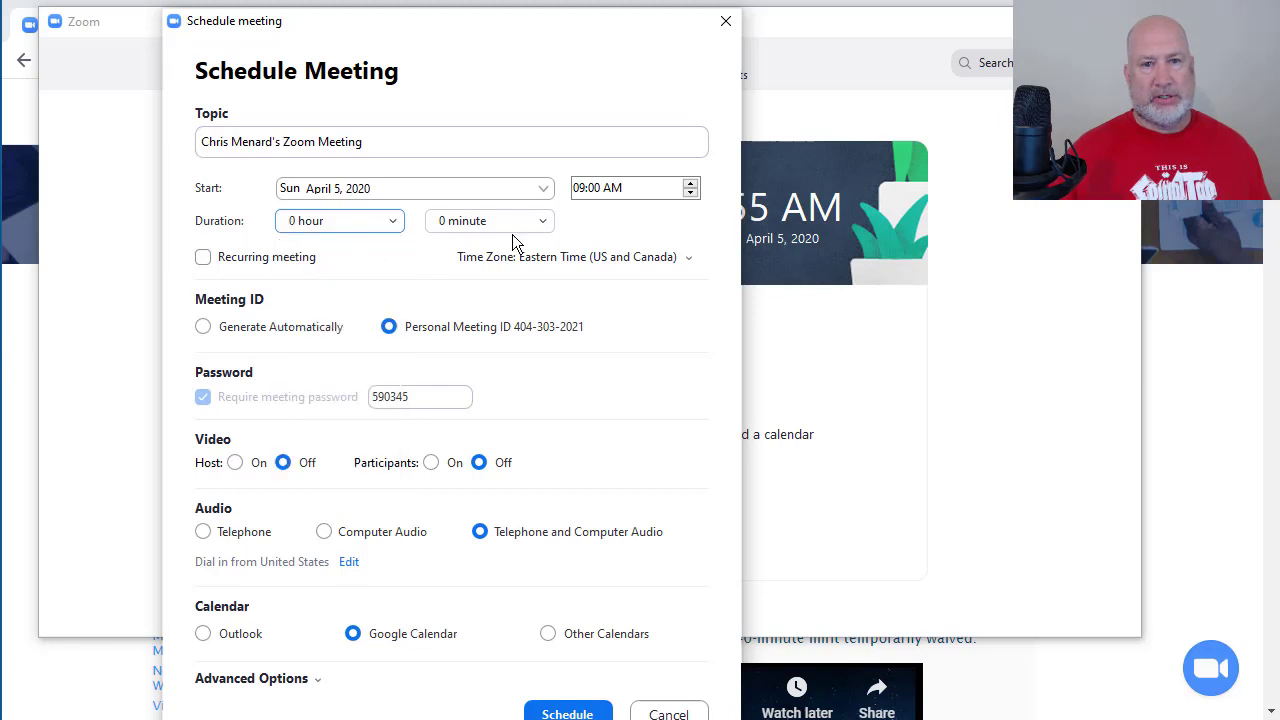
left_click(485, 221)
left_click(468, 269)
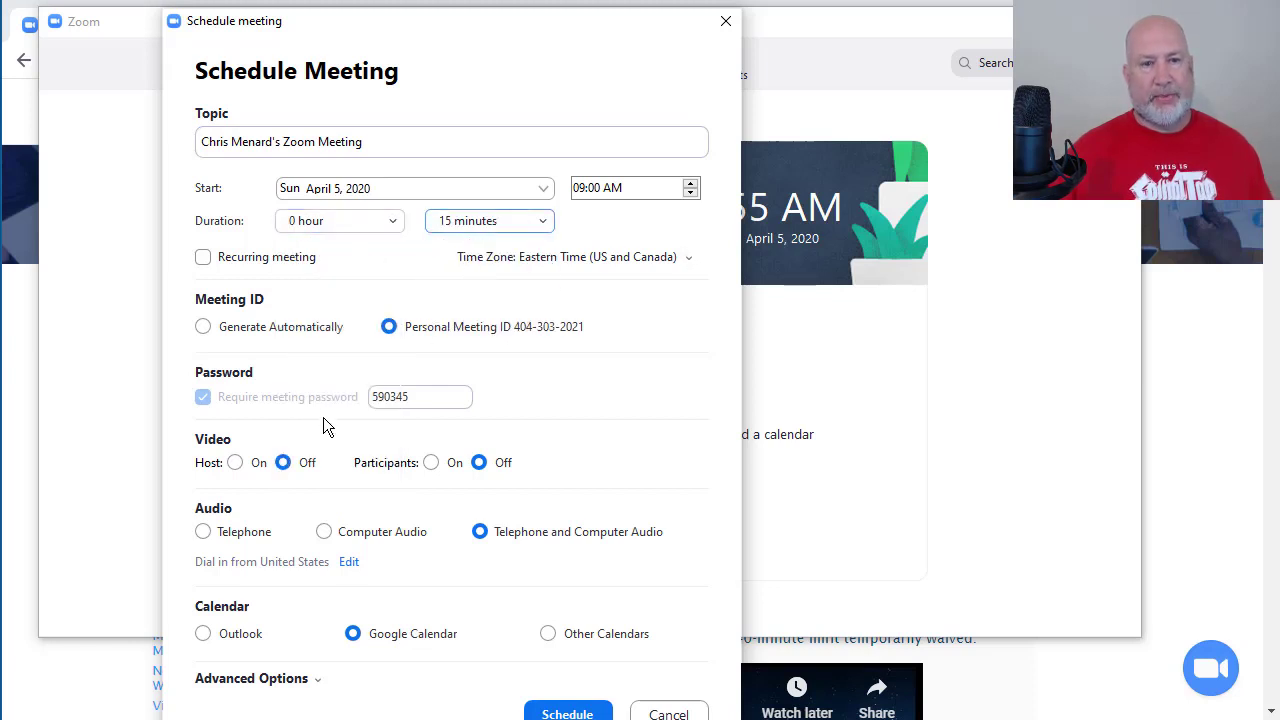
- Set the meeting ID to Generate Automatically and choose Outlook as the meeting's calendar
mouse_move(233, 396)
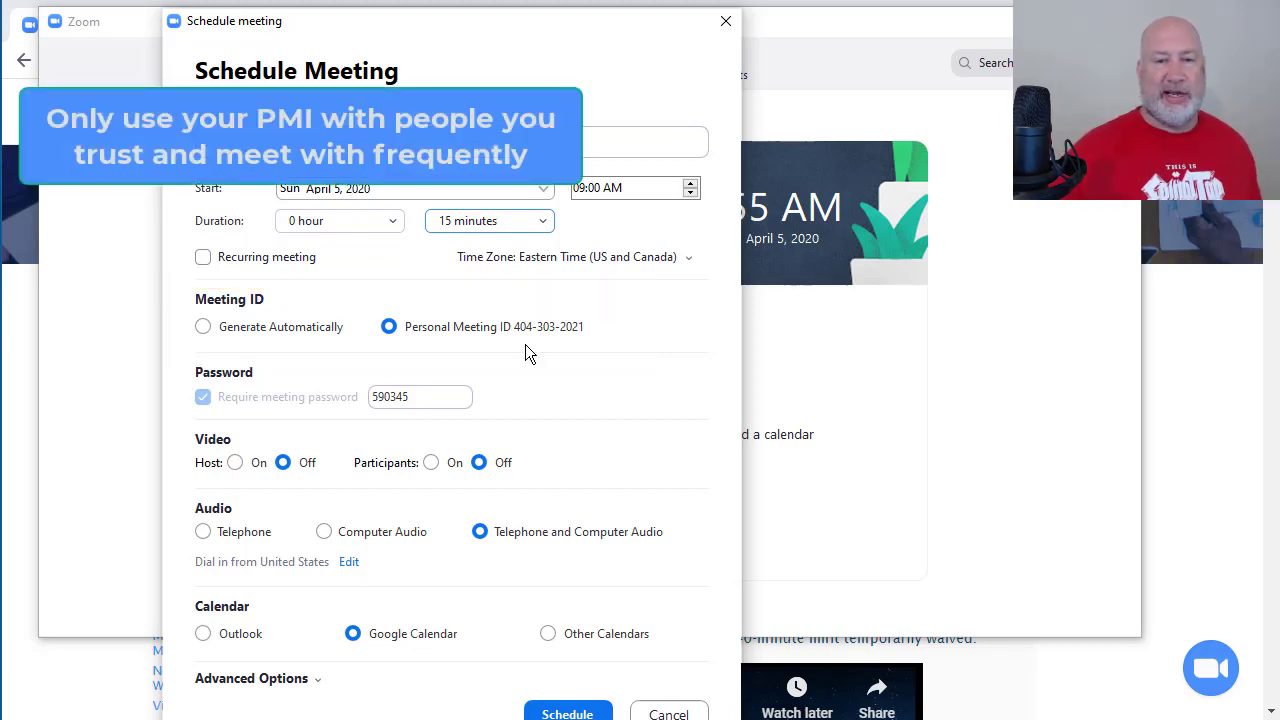
left_click(276, 330)
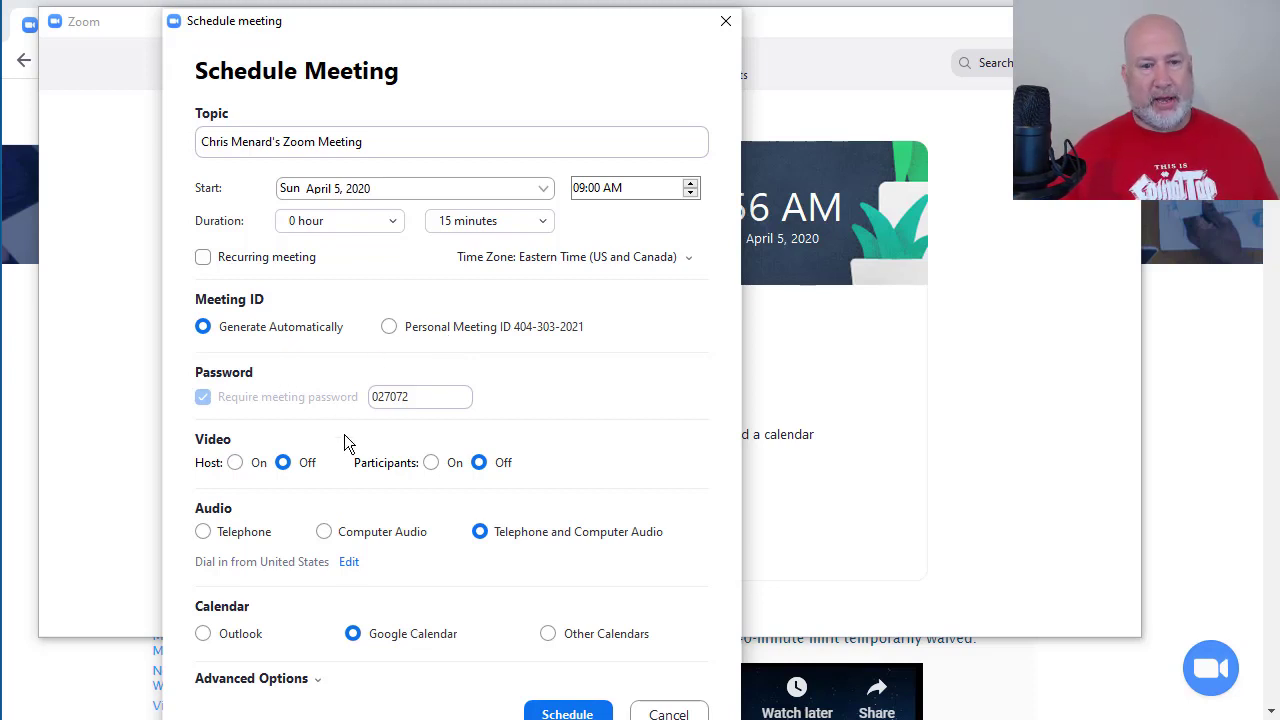
left_click(228, 633)
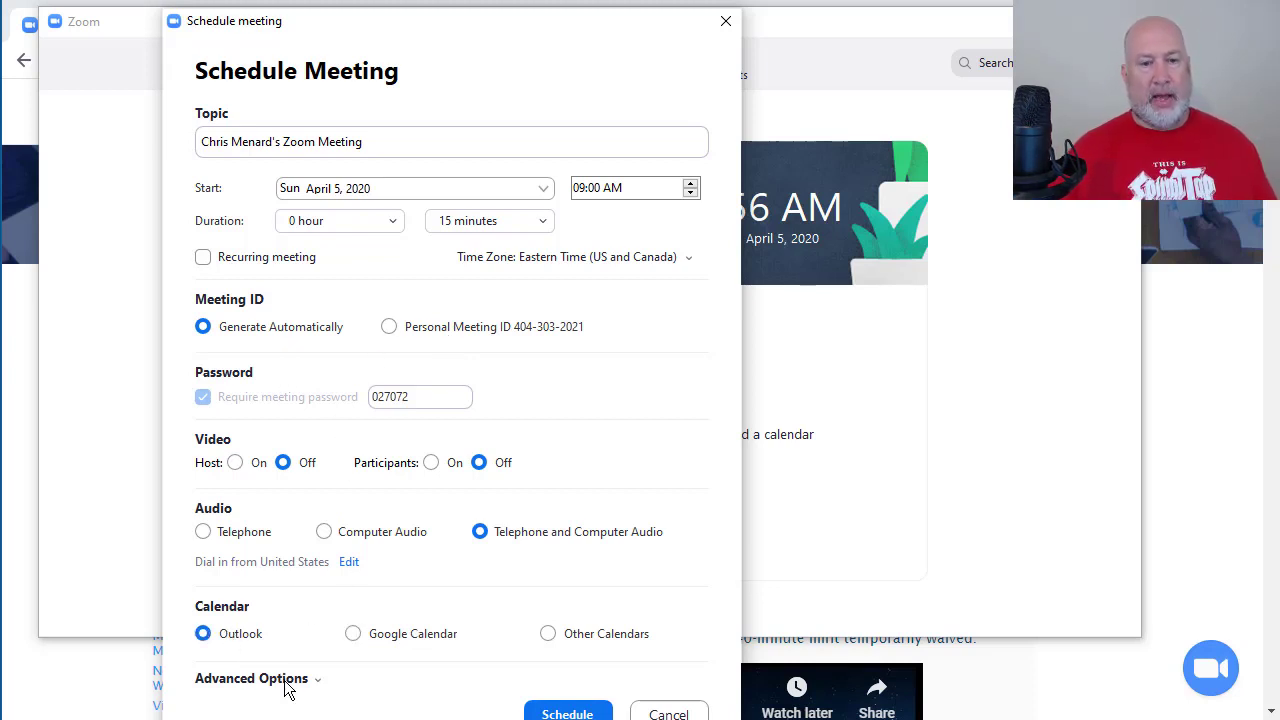
- Expand the meeting's advanced options, leave the waiting room off, enable join before host, and schedule the meeting
left_click(288, 680)
left_click_drag(513, 19, 530, 0)
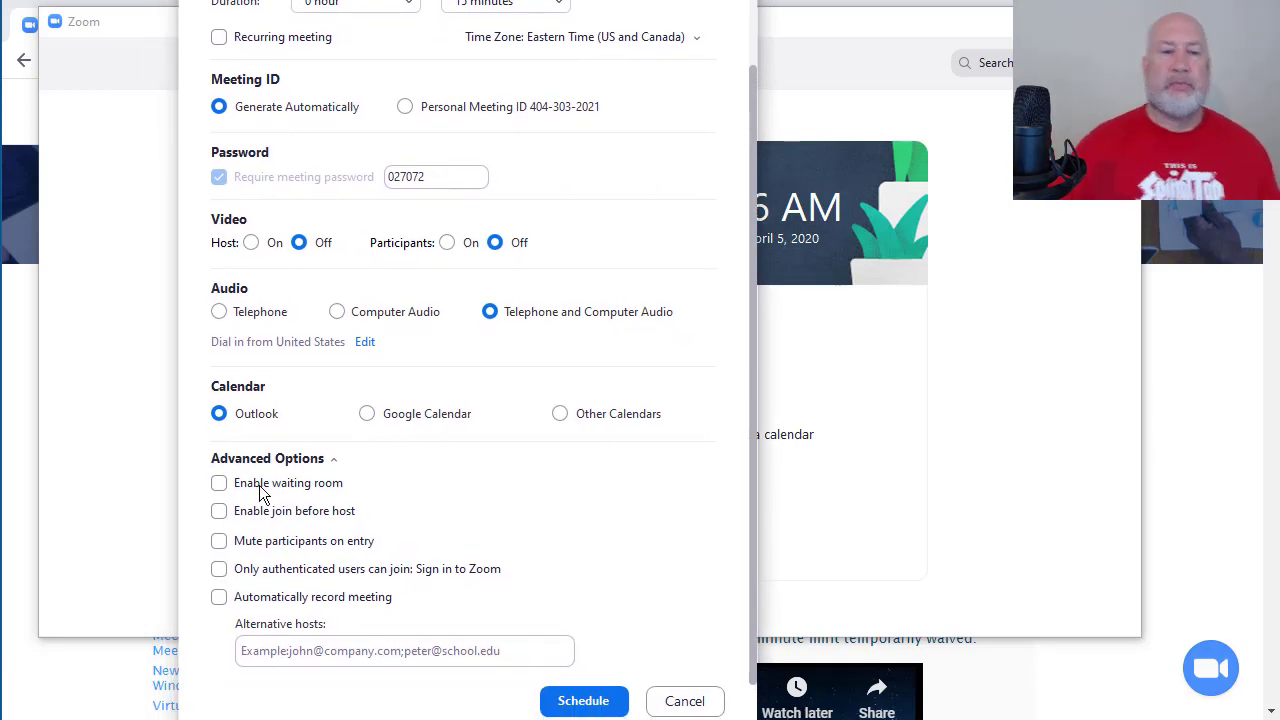
left_click(221, 488)
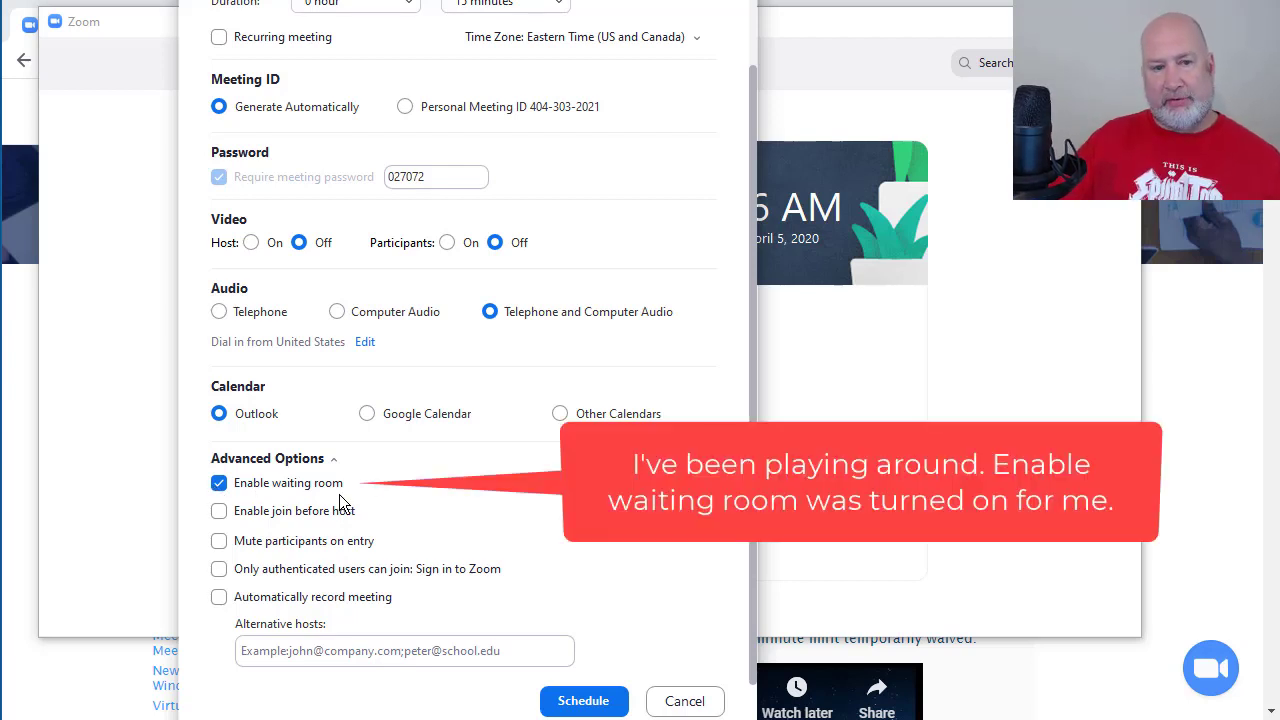
left_click(219, 484)
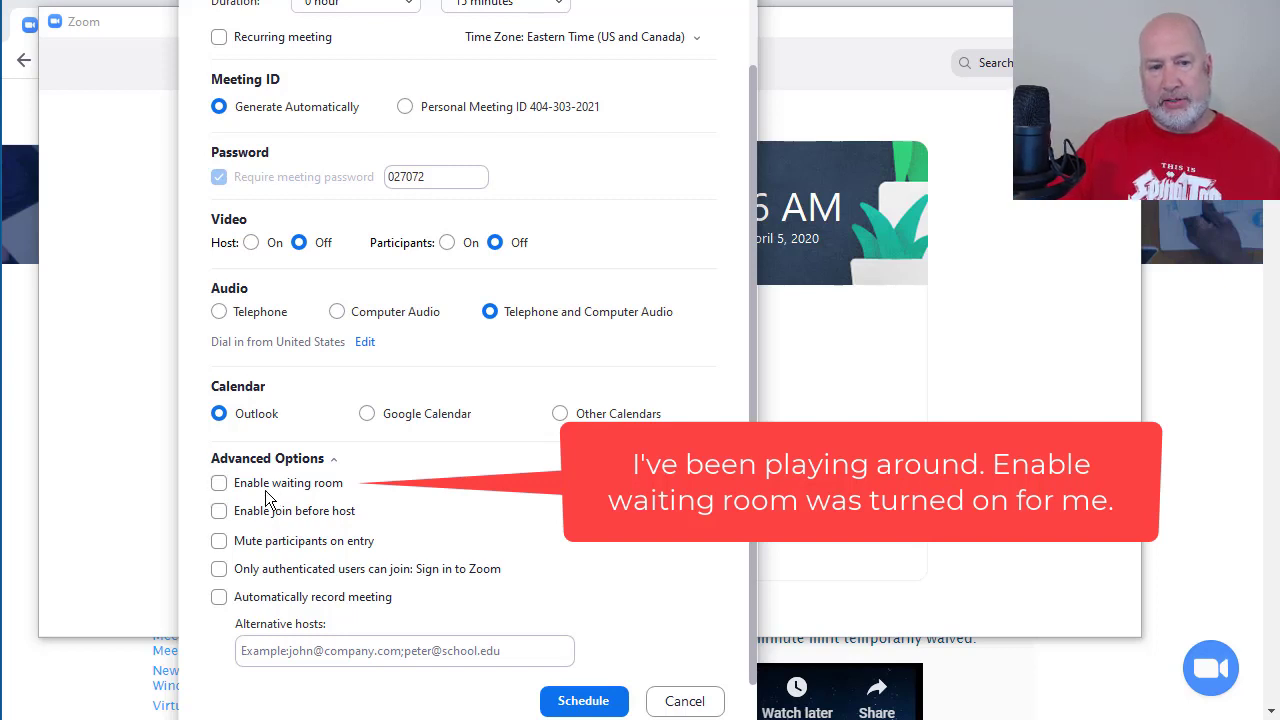
left_click(221, 515)
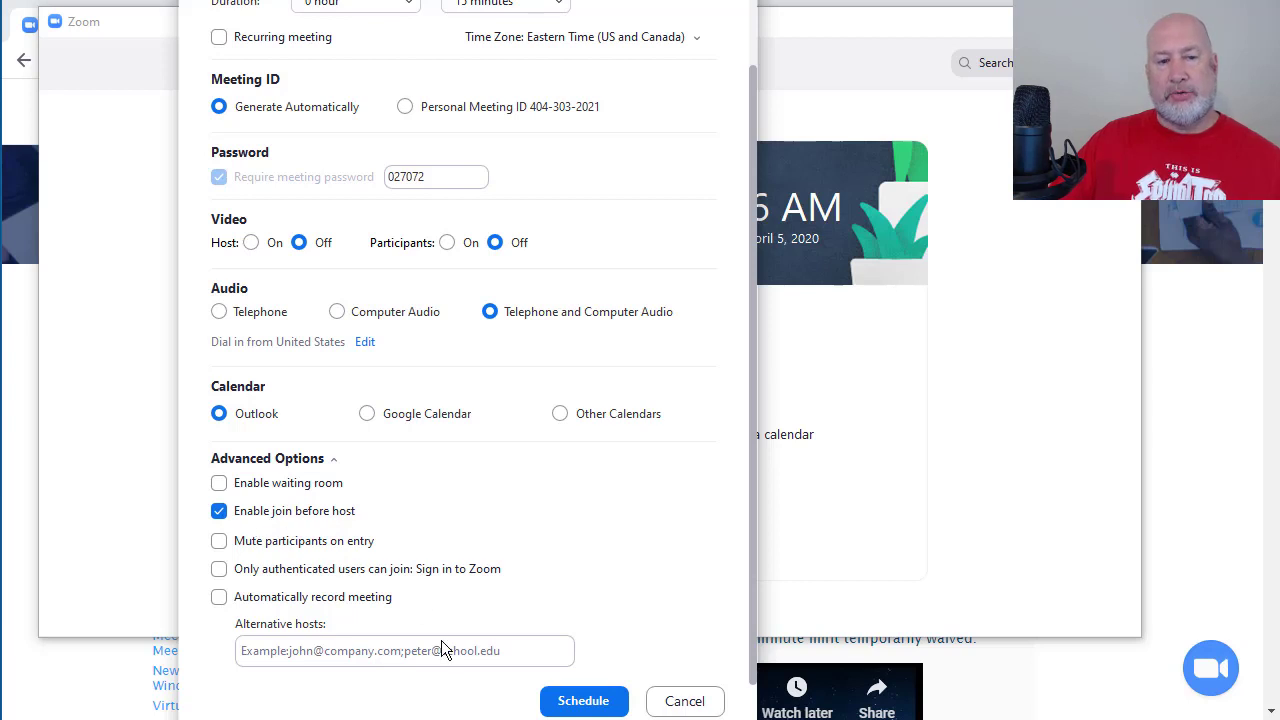
left_click(590, 702)
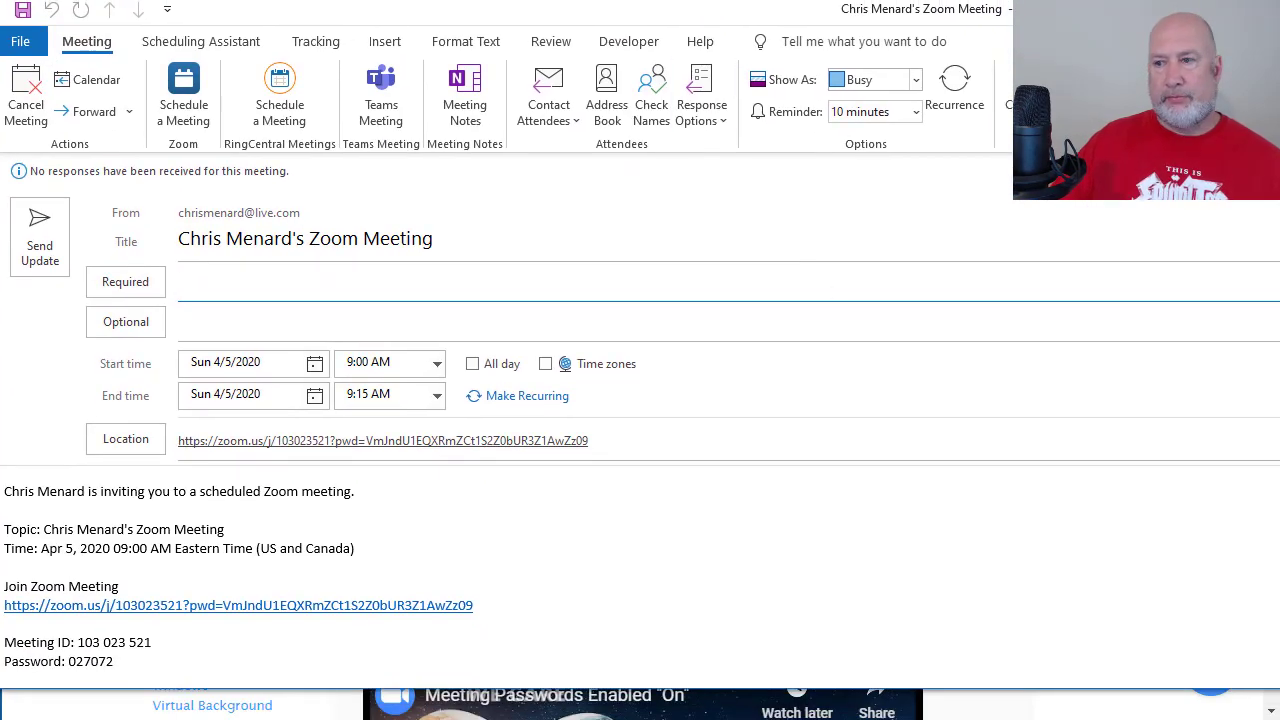
- Examine the Outlook invitation for the Zoom join link, meeting ID and meeting password
mouse_move(1270, 360)
left_mouse_down()
mouse_move(1186, 357)
mouse_move(1266, 360)
mouse_move(1255, 360)
left_mouse_up()
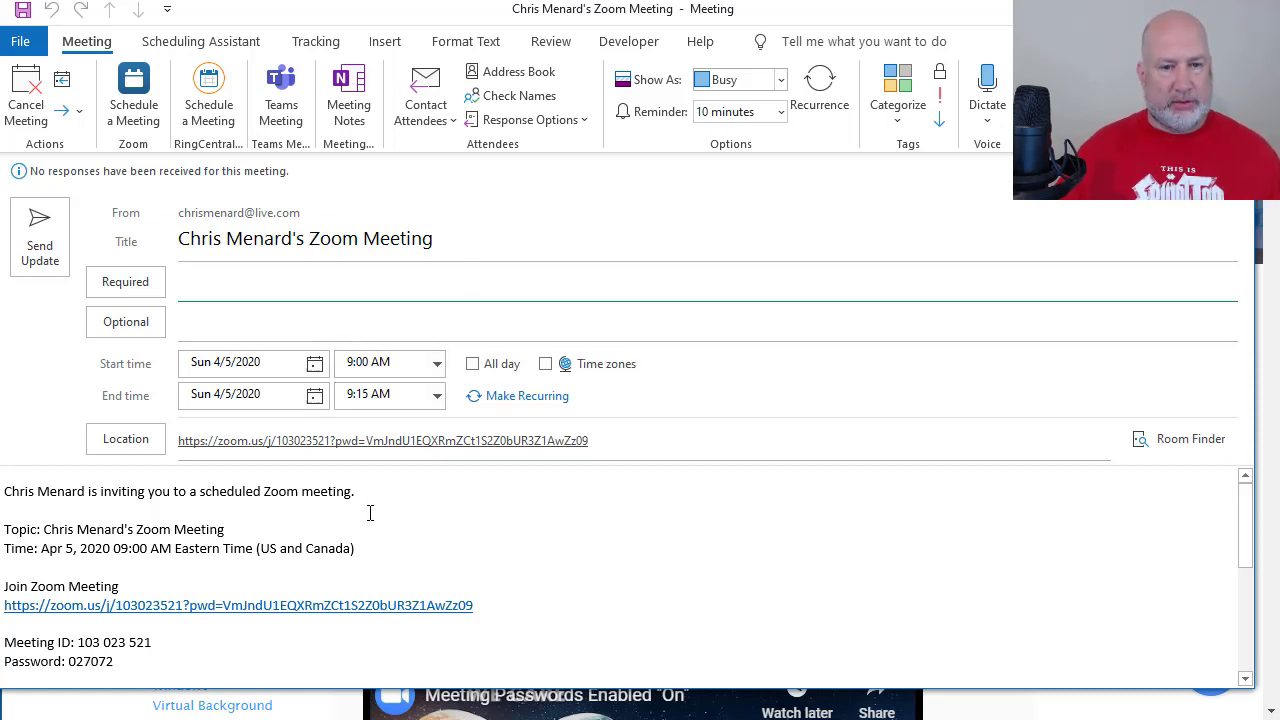
left_click(95, 642)
scroll(291, 623, "down", 3)
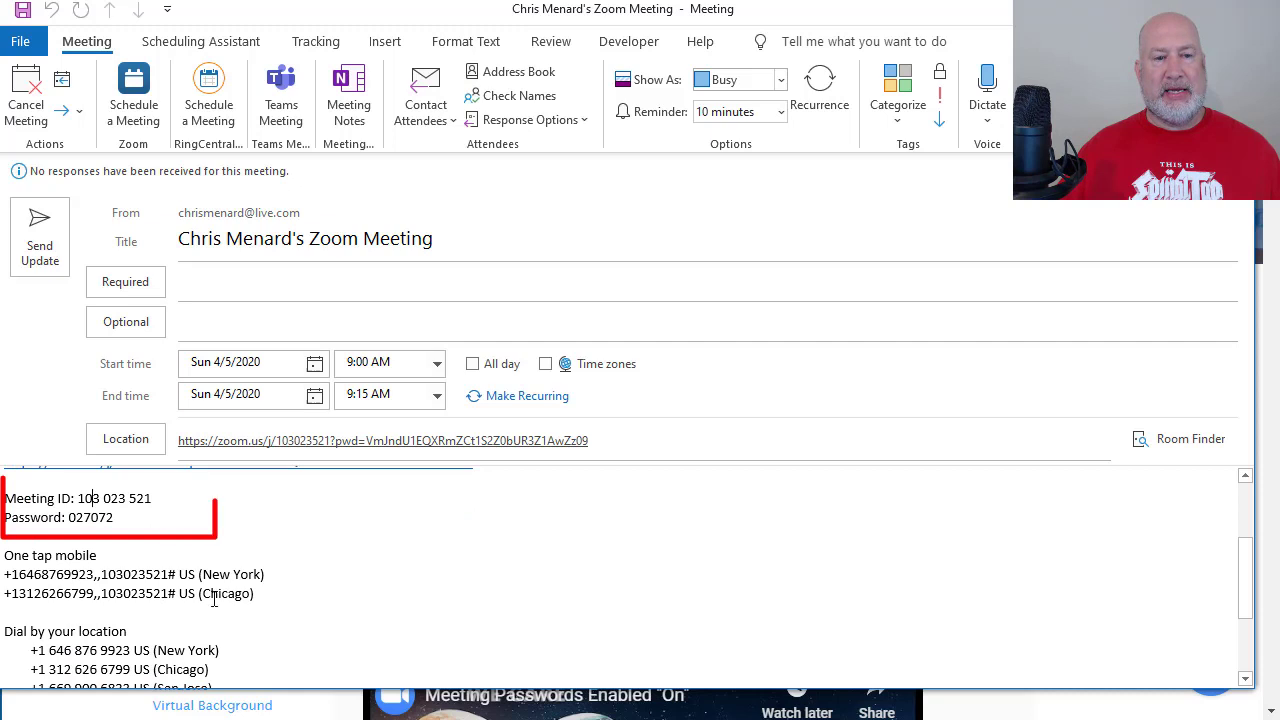
triple_click(72, 519)
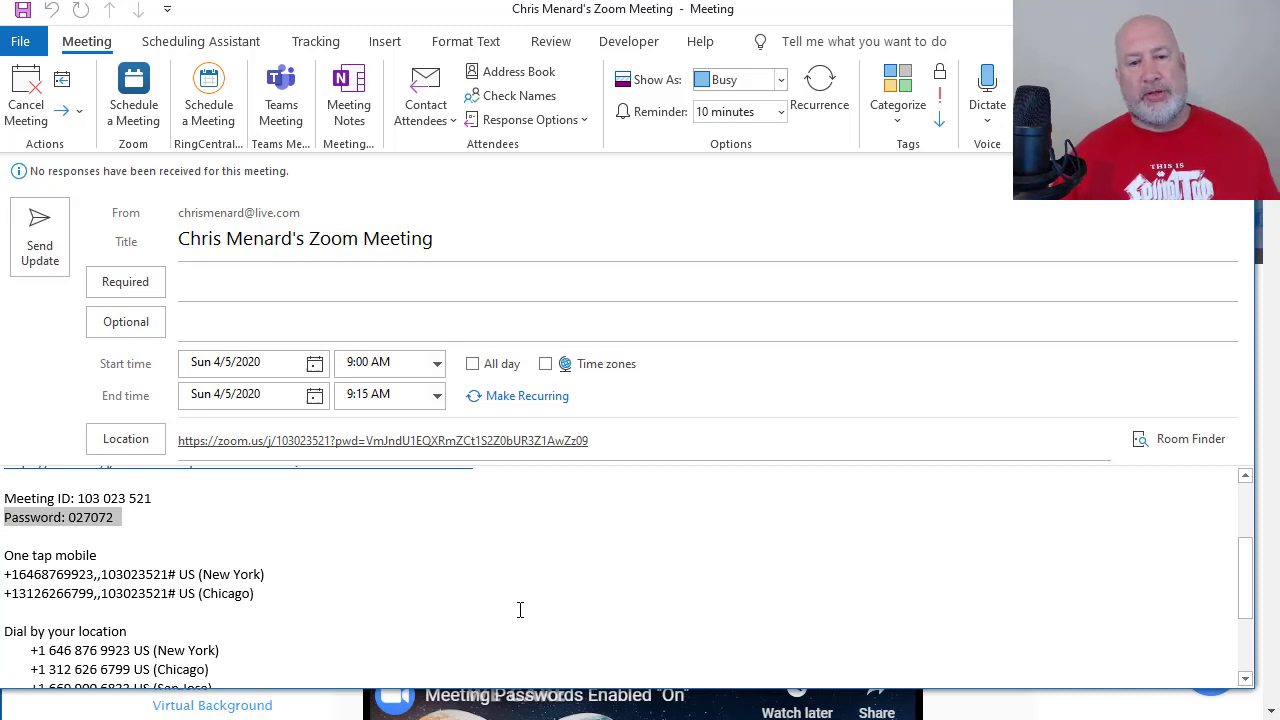
scroll(491, 594, "up", 3)
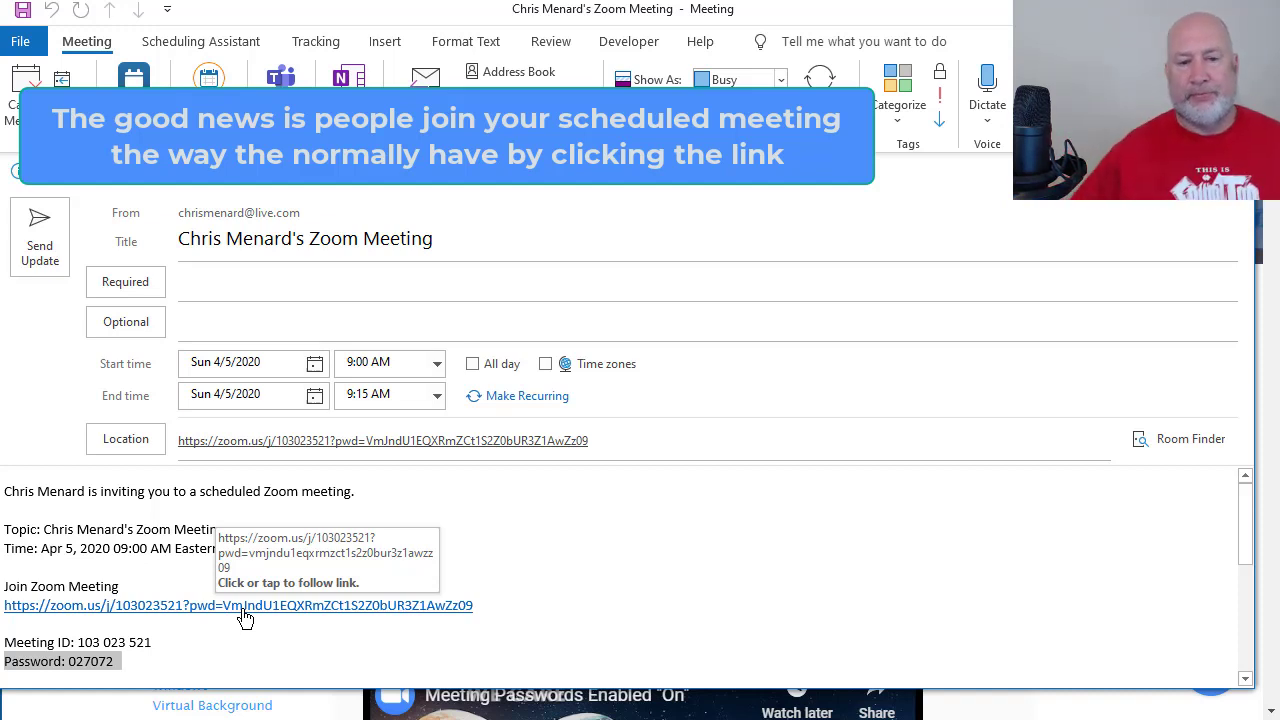
left_click(177, 651)
scroll(180, 640, "down", 3)
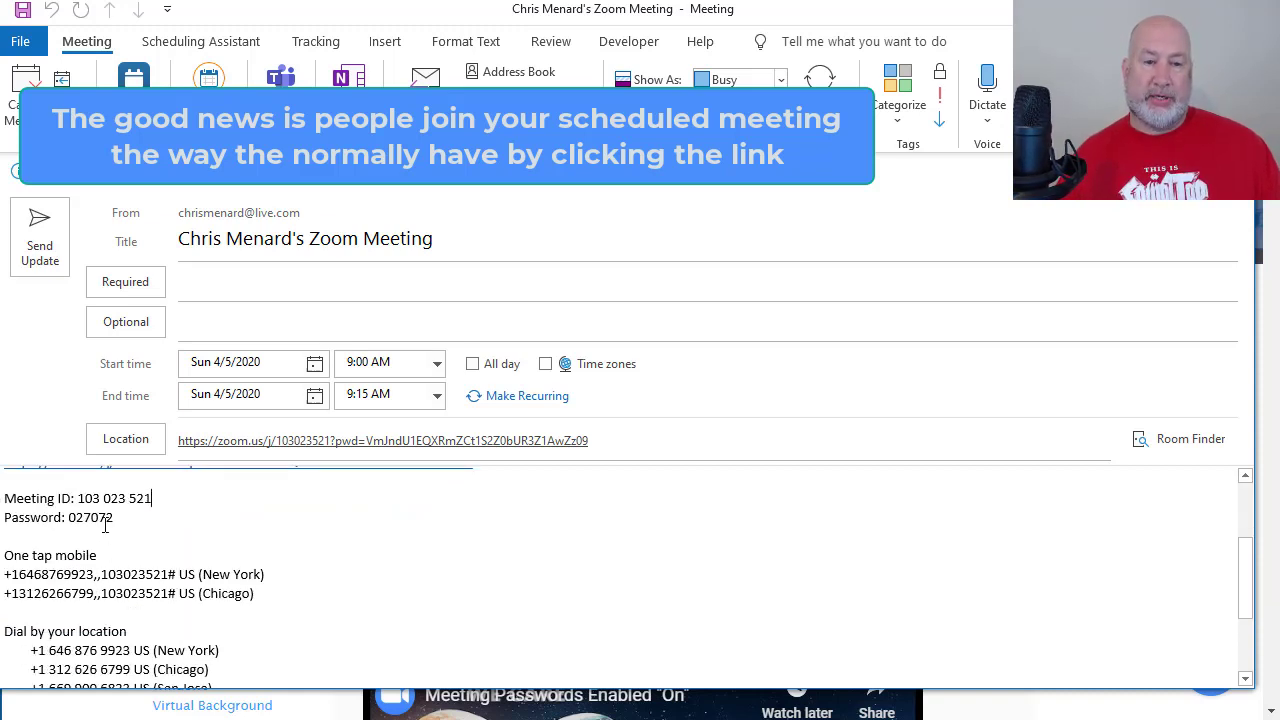
scroll(221, 568, "up", 3)
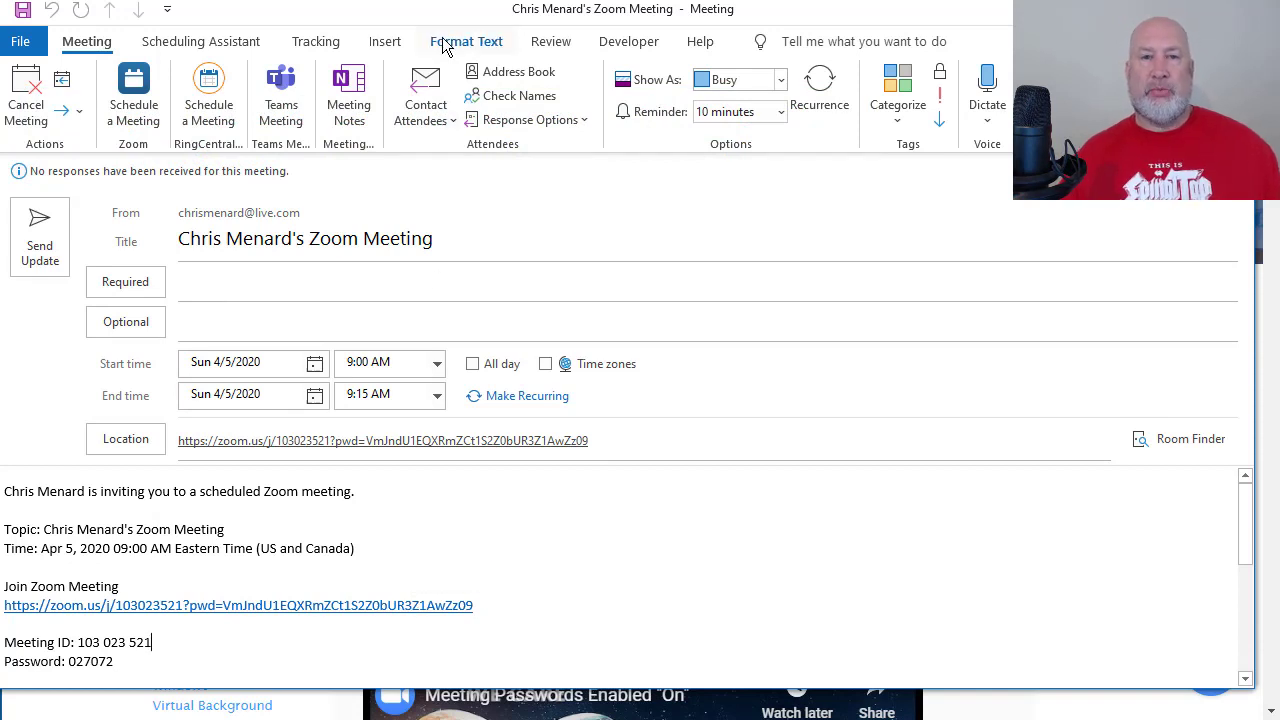
left_click_drag(452, 12, 511, 22)
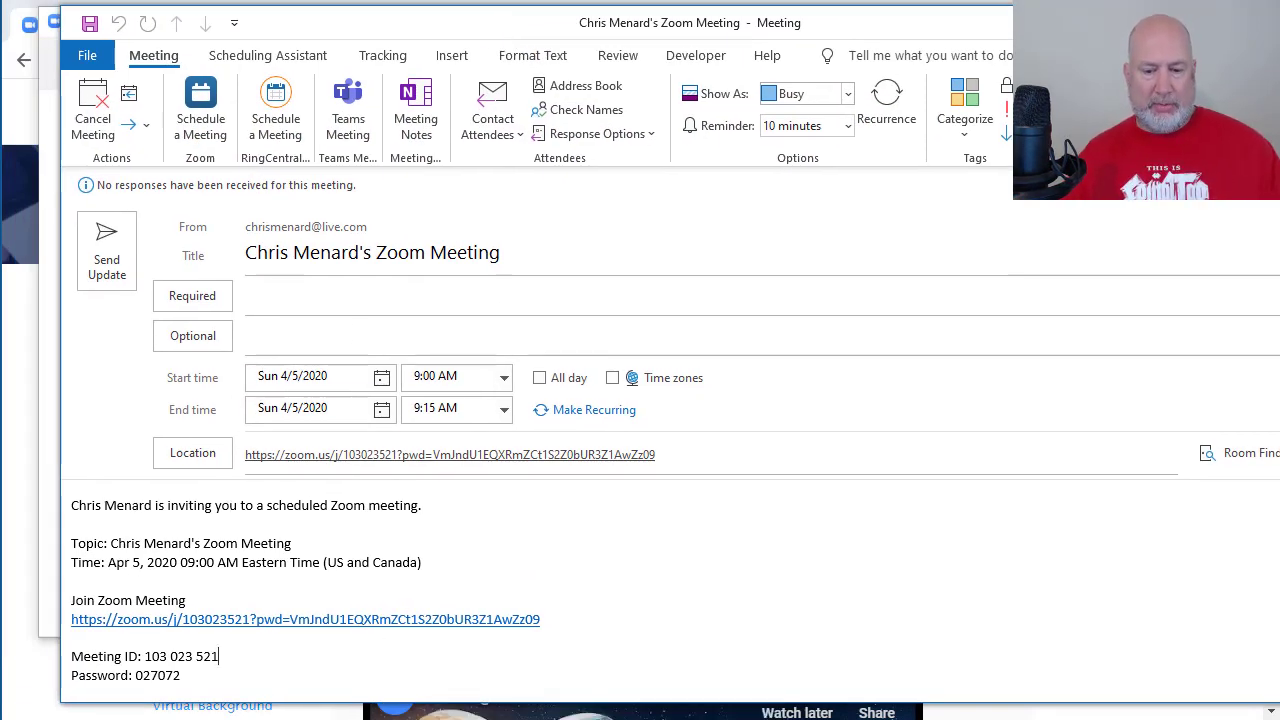
- Switch to the Snagit editor and view the Zoom home screen capture at 95% zoom
key("alt+Tab")
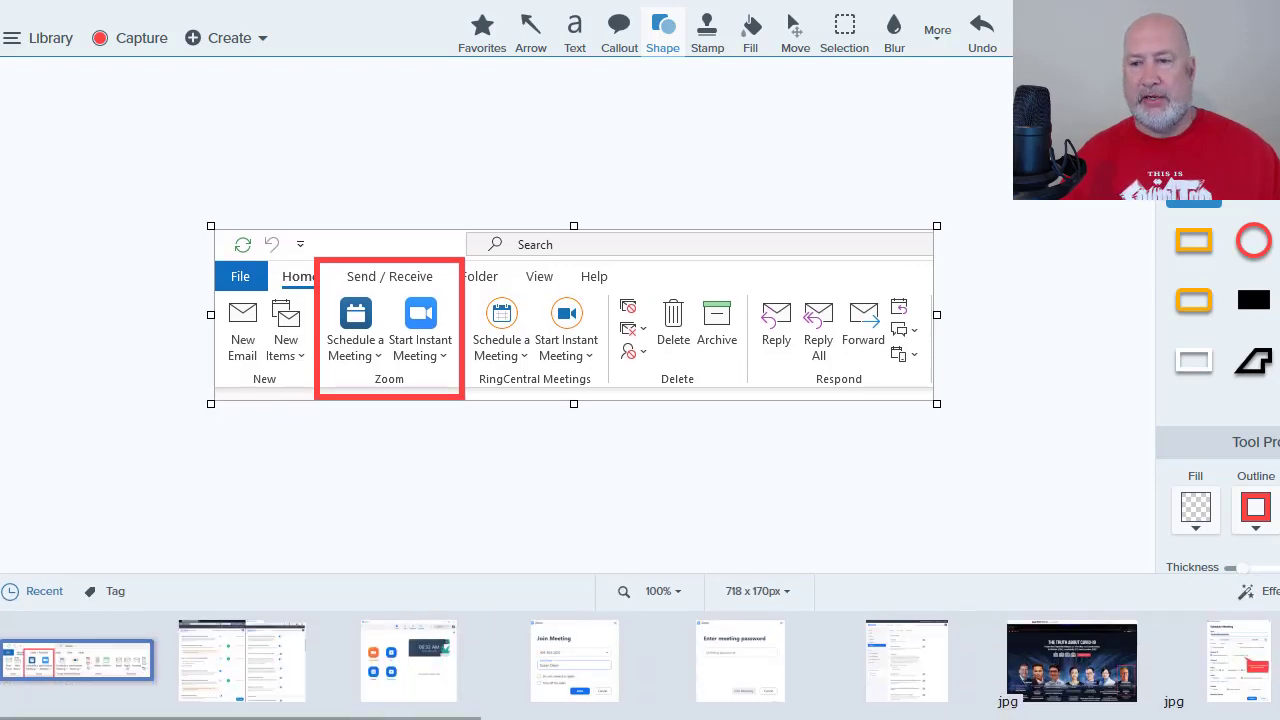
left_click(390, 692)
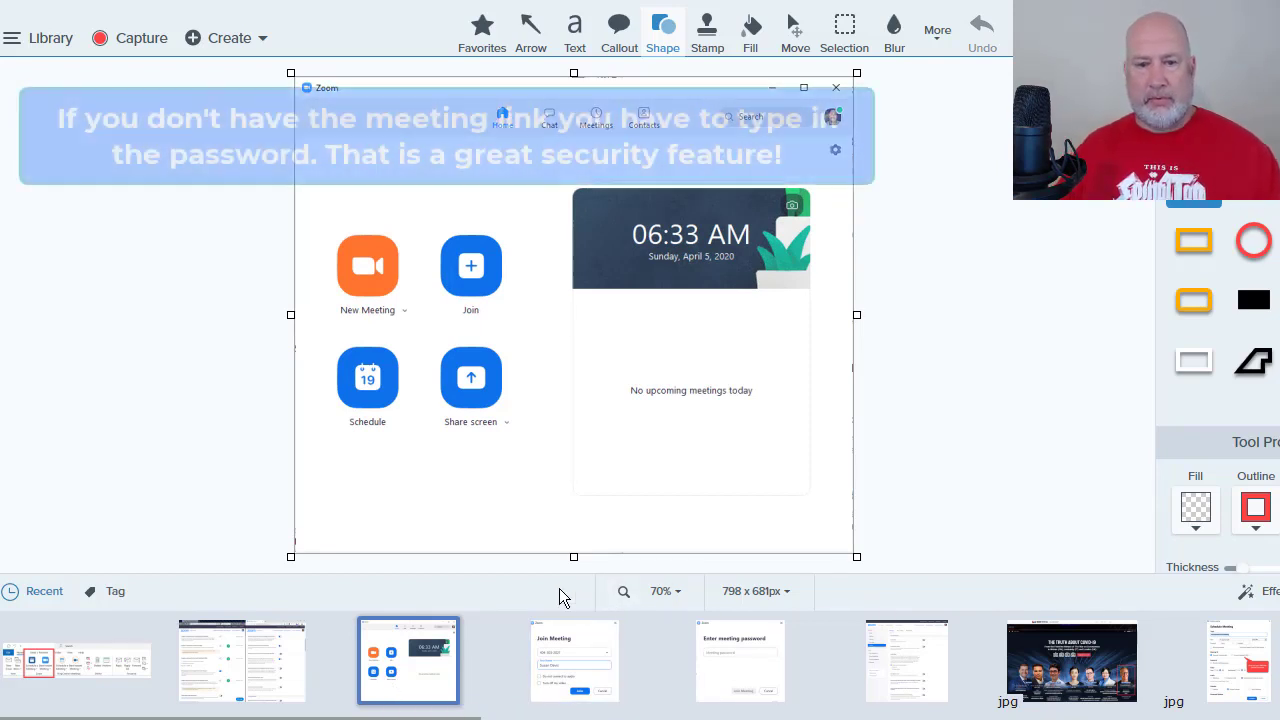
left_click(665, 592)
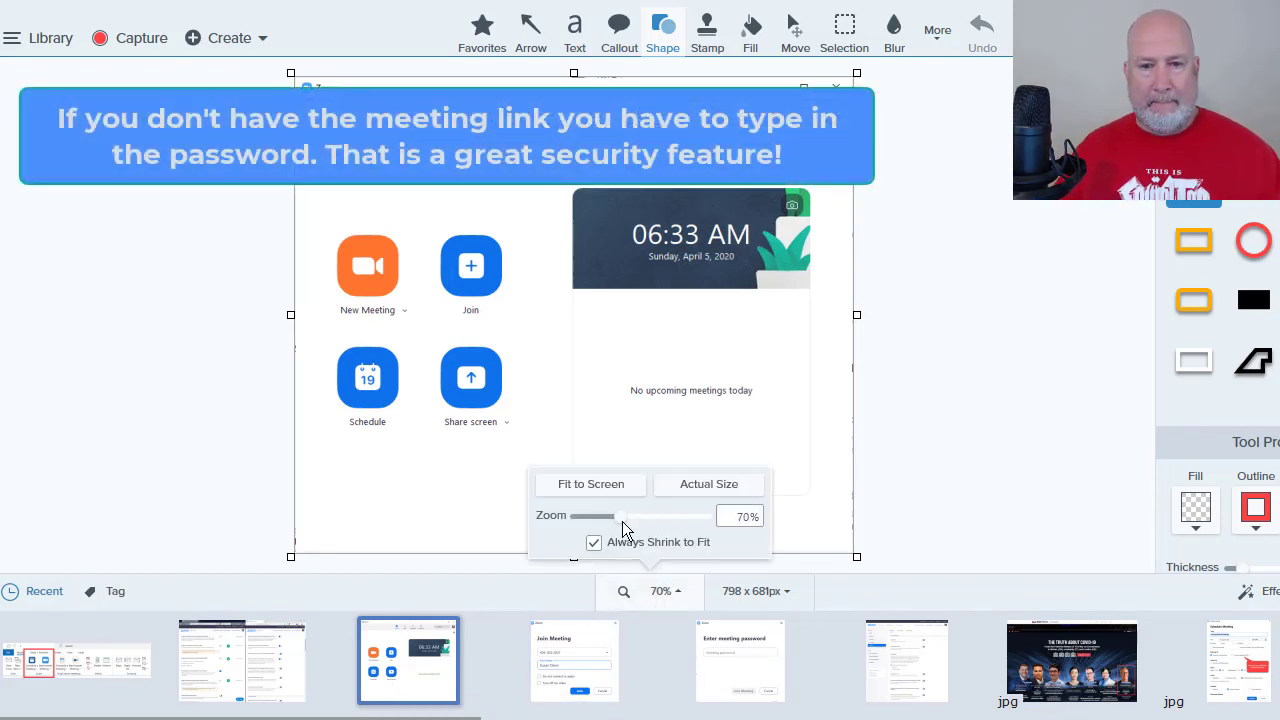
left_click_drag(622, 521, 637, 520)
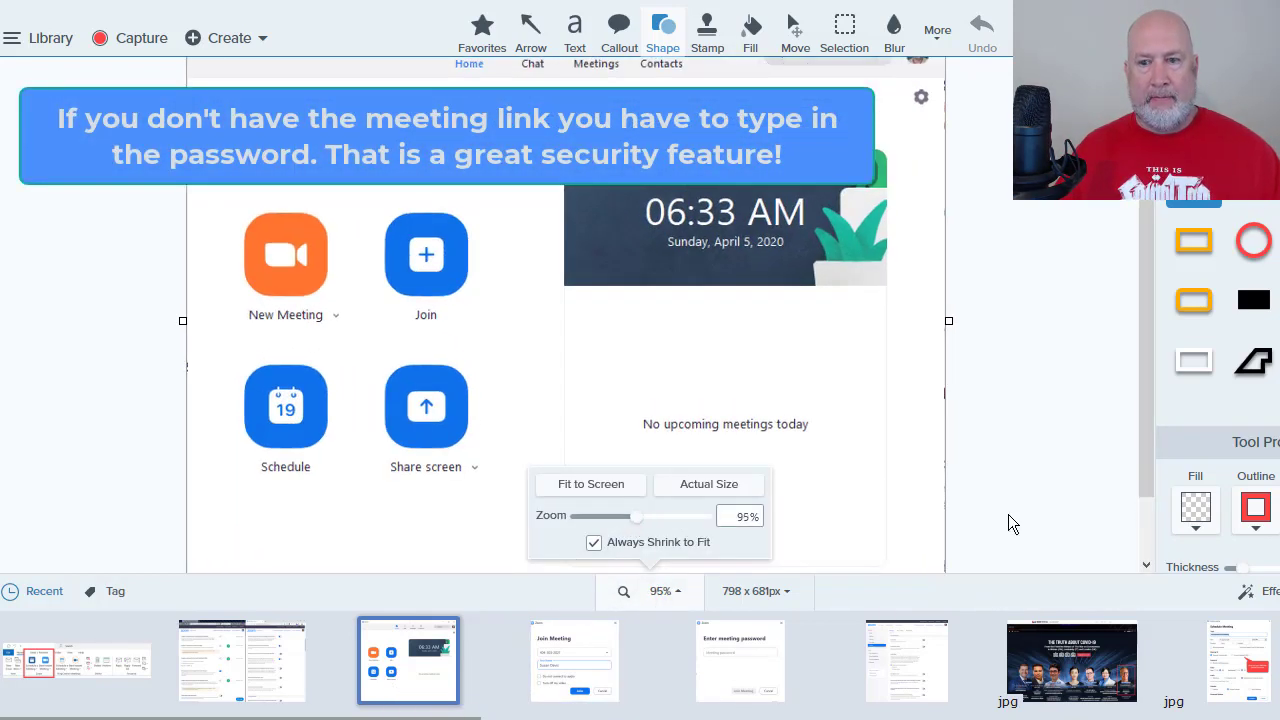
left_click(501, 575)
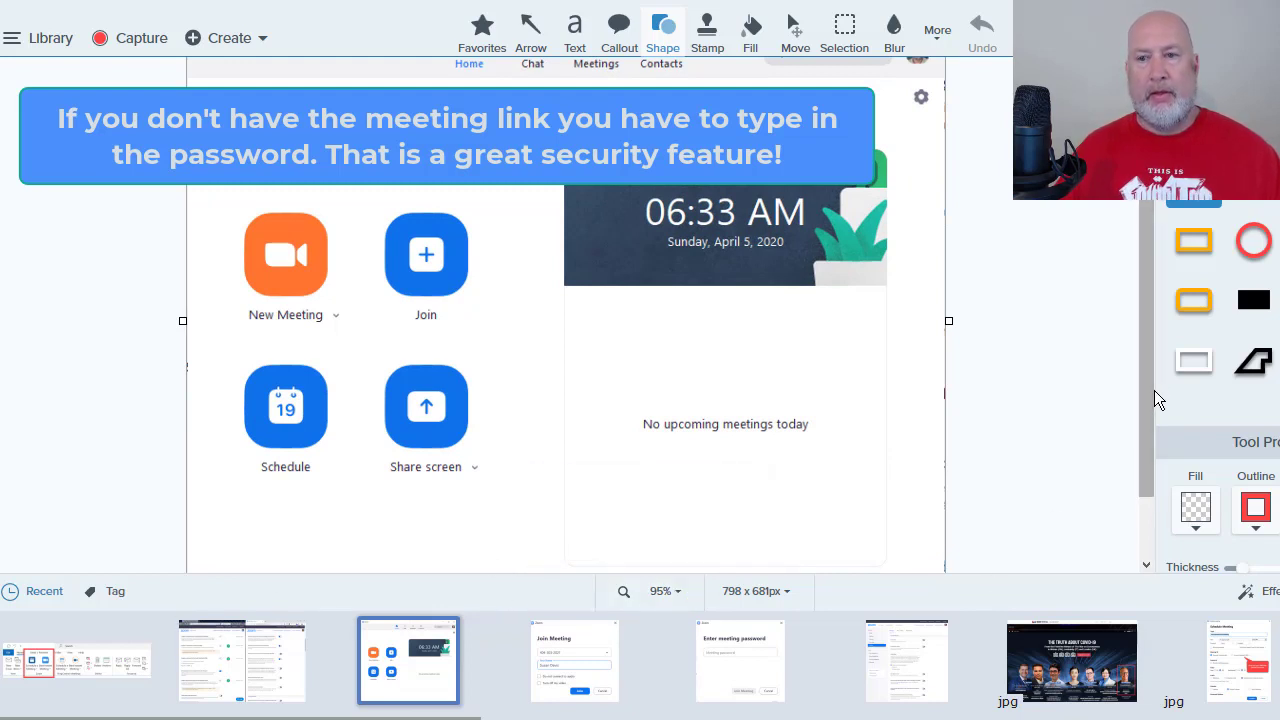
left_click_drag(1154, 390, 1157, 352)
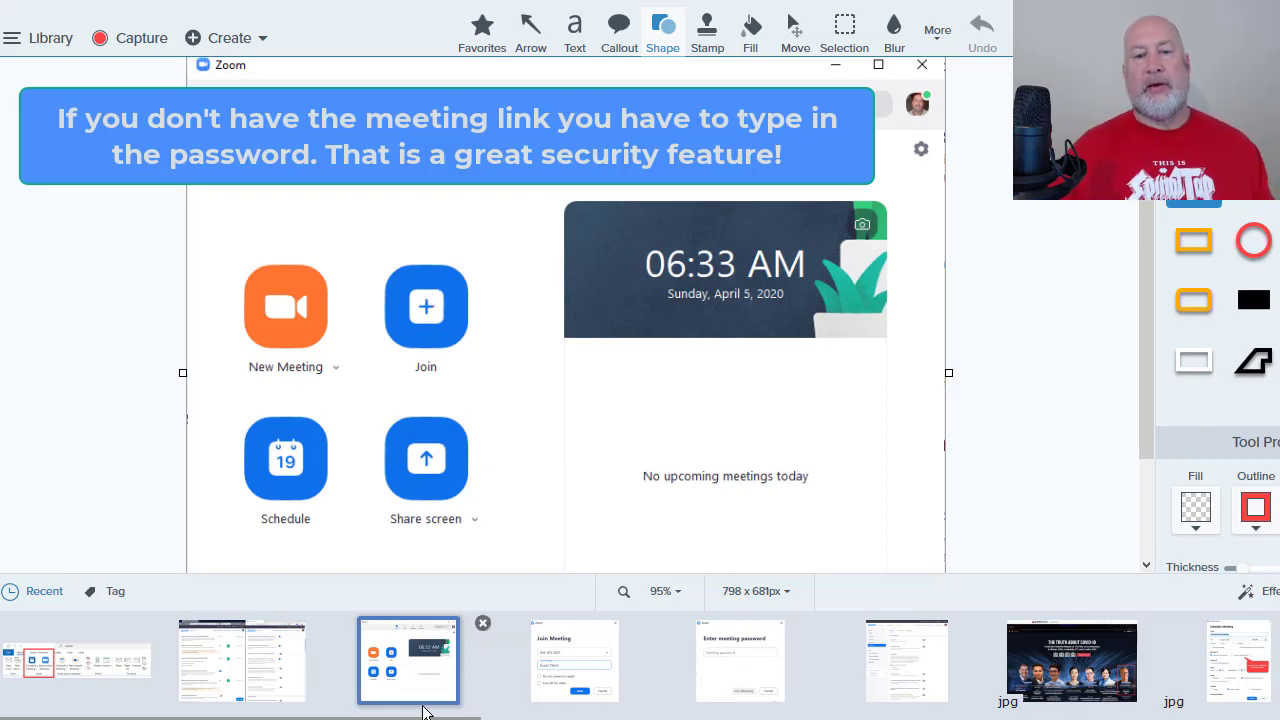
- Review the captures of the Zoom home screen, Join Meeting dialog and Enter meeting password prompt in the order of joining
left_click(560, 676)
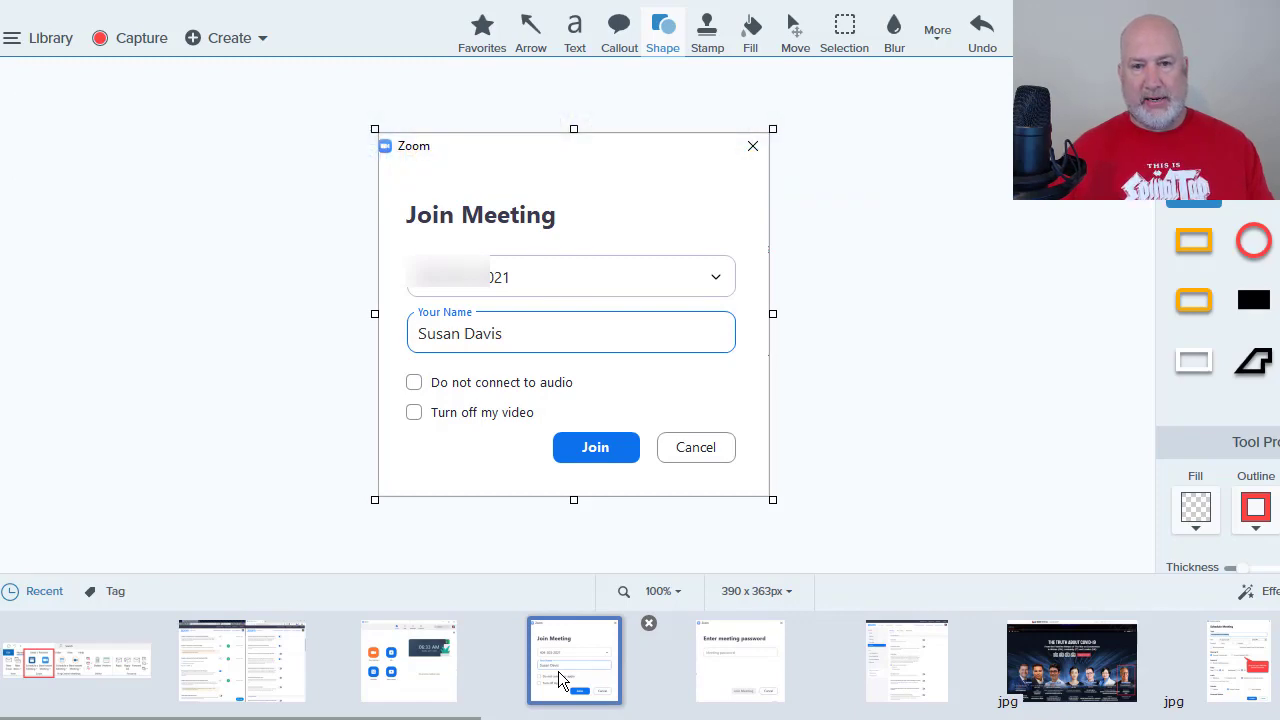
key("alt+Tab")
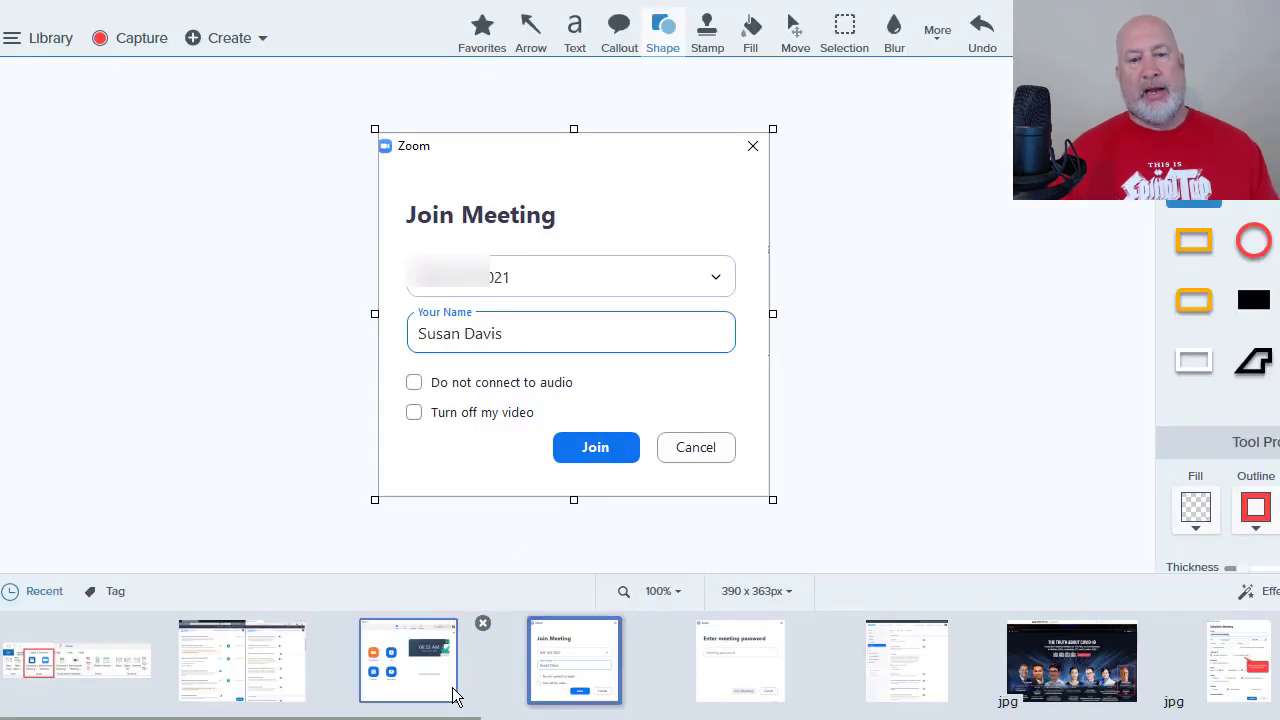
left_click(737, 672)
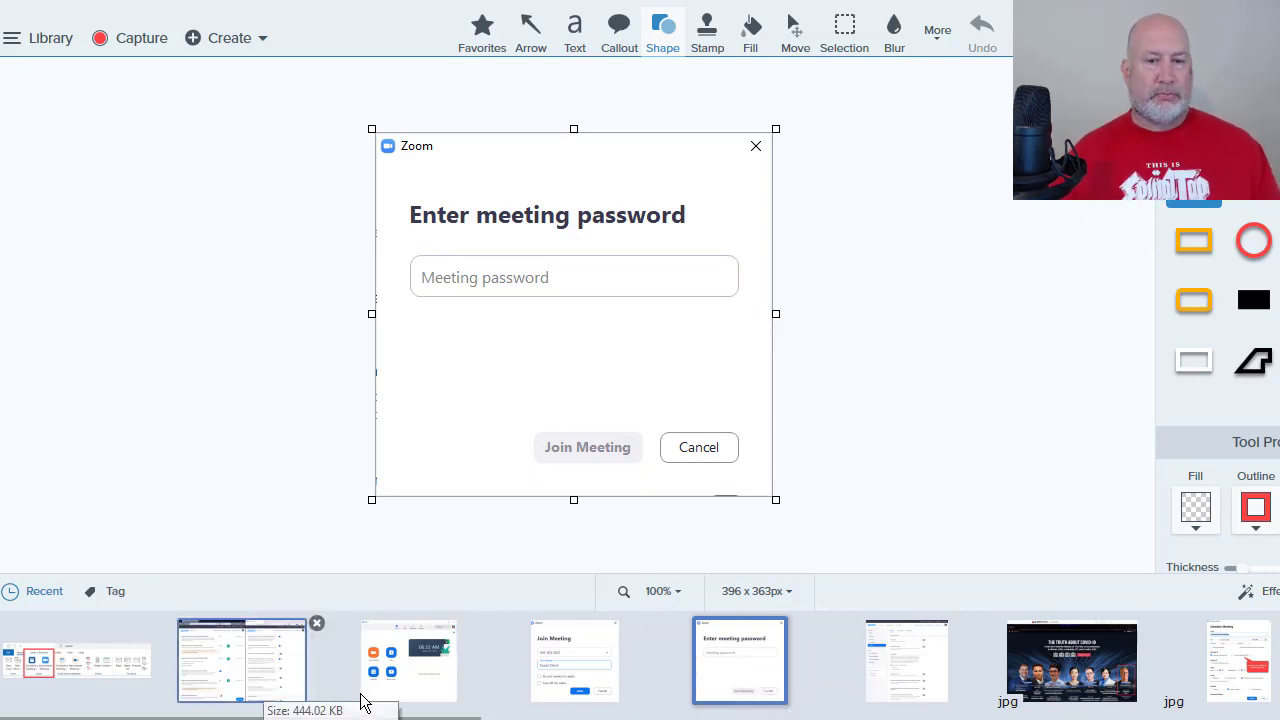
left_click(403, 690)
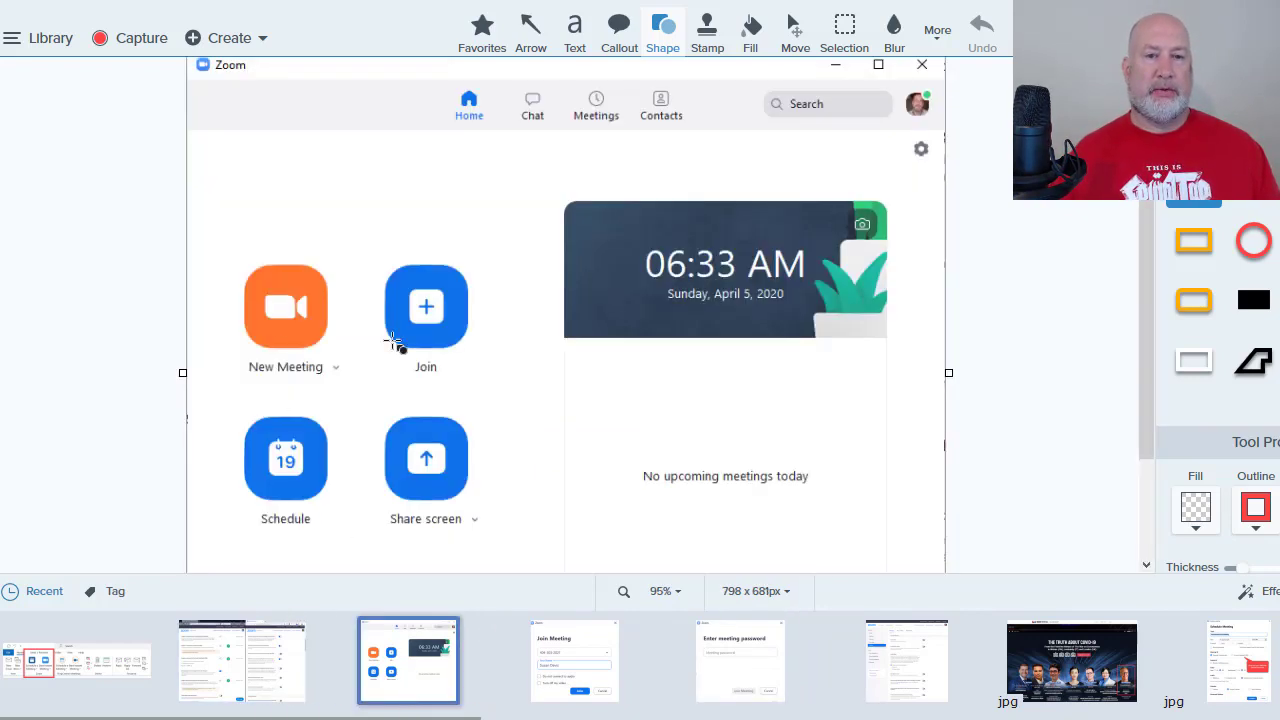
left_click(567, 672)
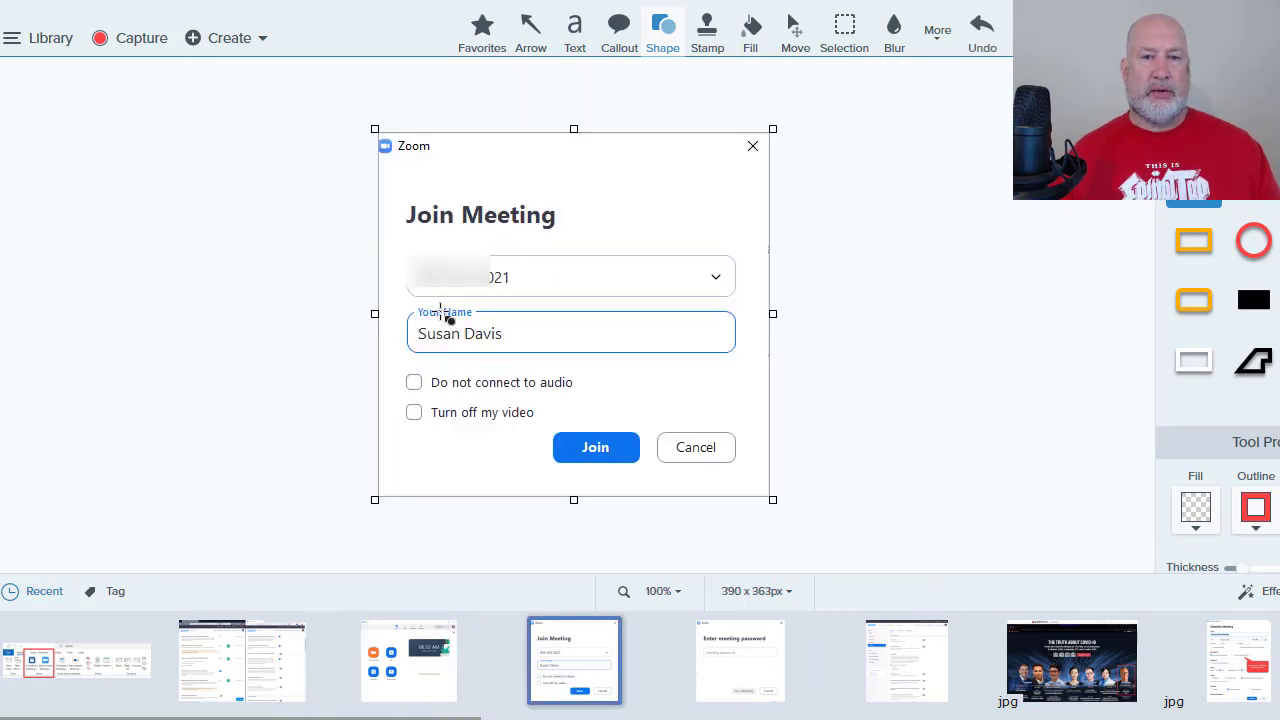
left_click(706, 640)
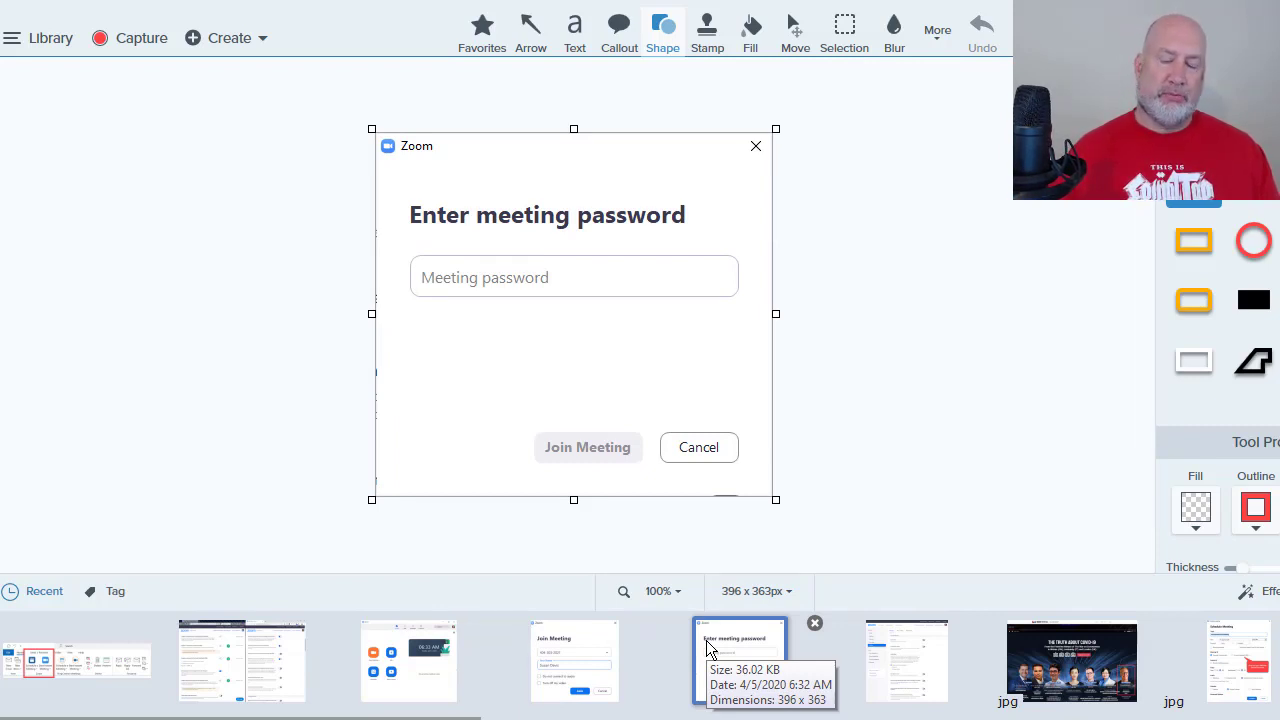
- Check the scheduled meeting in the Zoom client and the Outlook calendar, ending in the Zoom client
key("alt+Tab")
key("Tab")
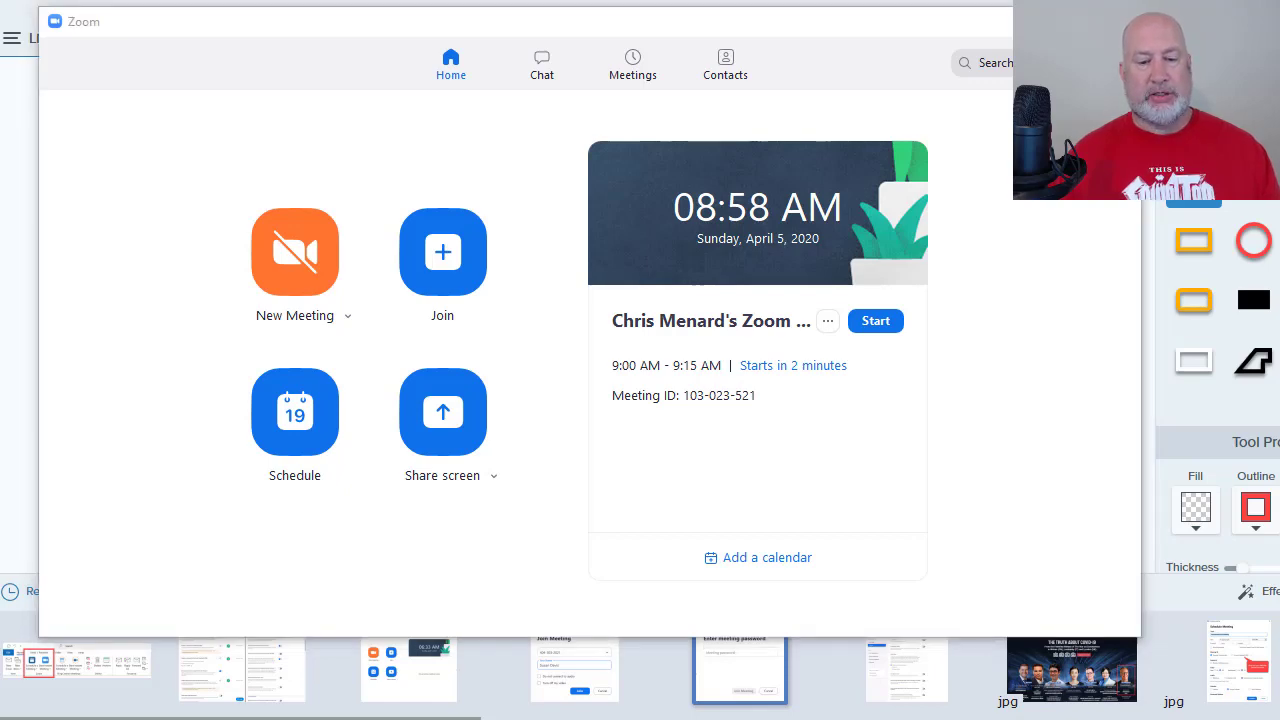
key("alt+Tab")
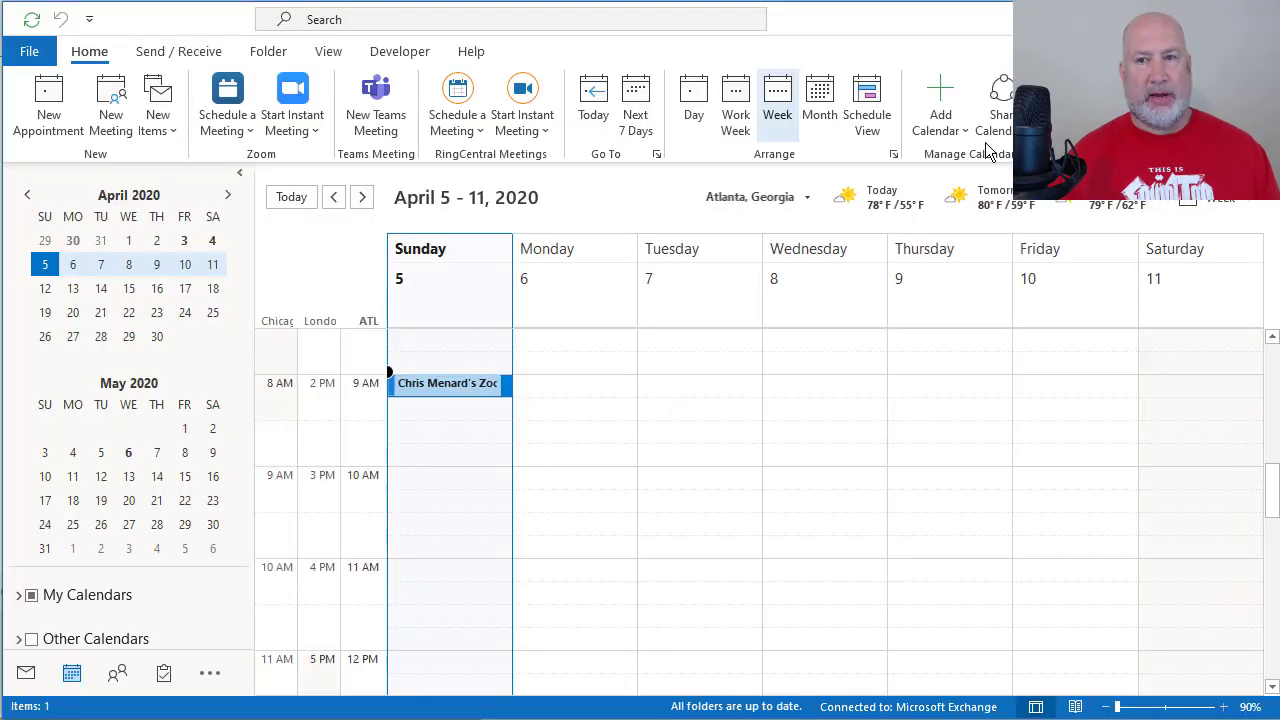
key("alt+Tab")
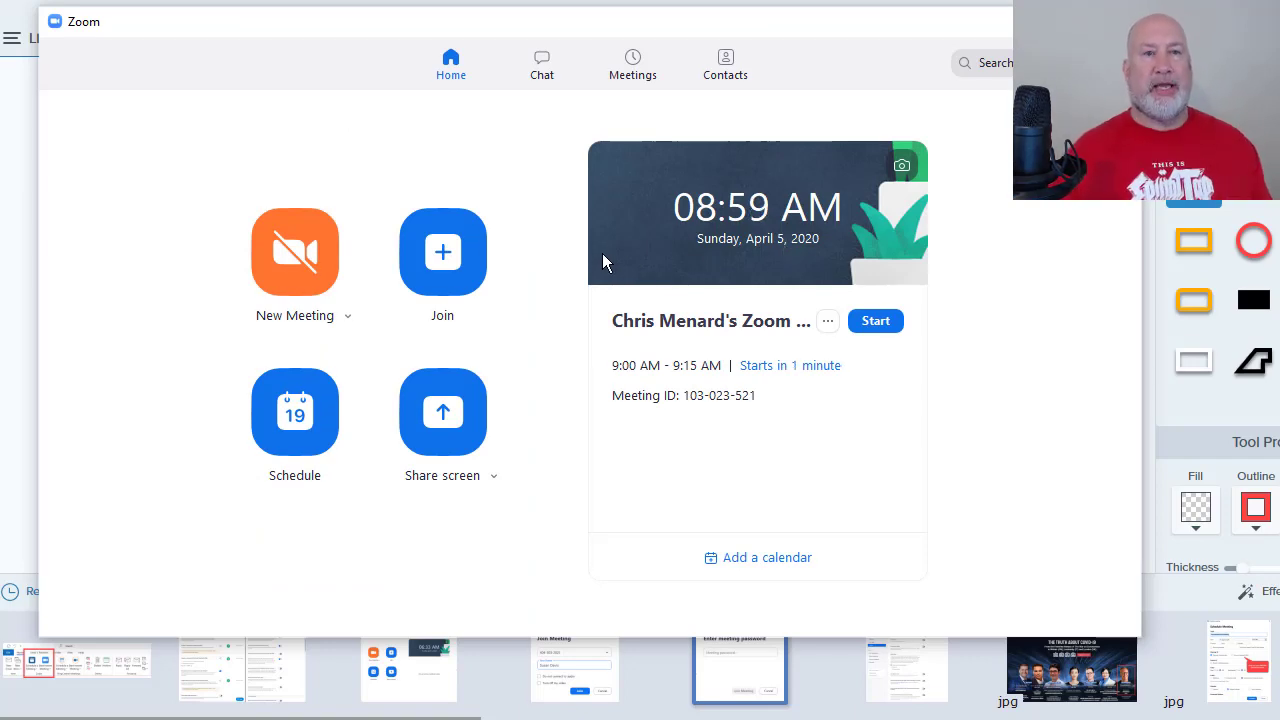
left_click_drag(574, 29, 543, 14)
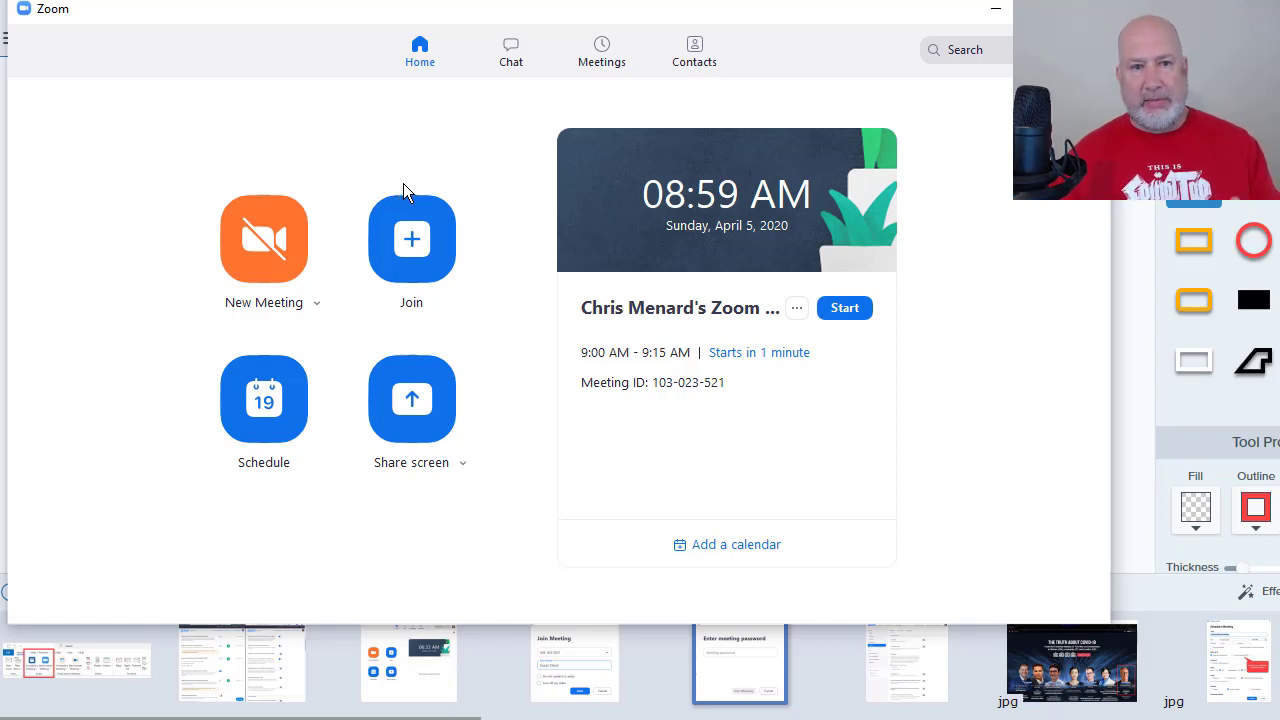
- Start an instant meeting without video using the Personal Meeting ID, and dismiss the audio conference options
left_click(316, 304)
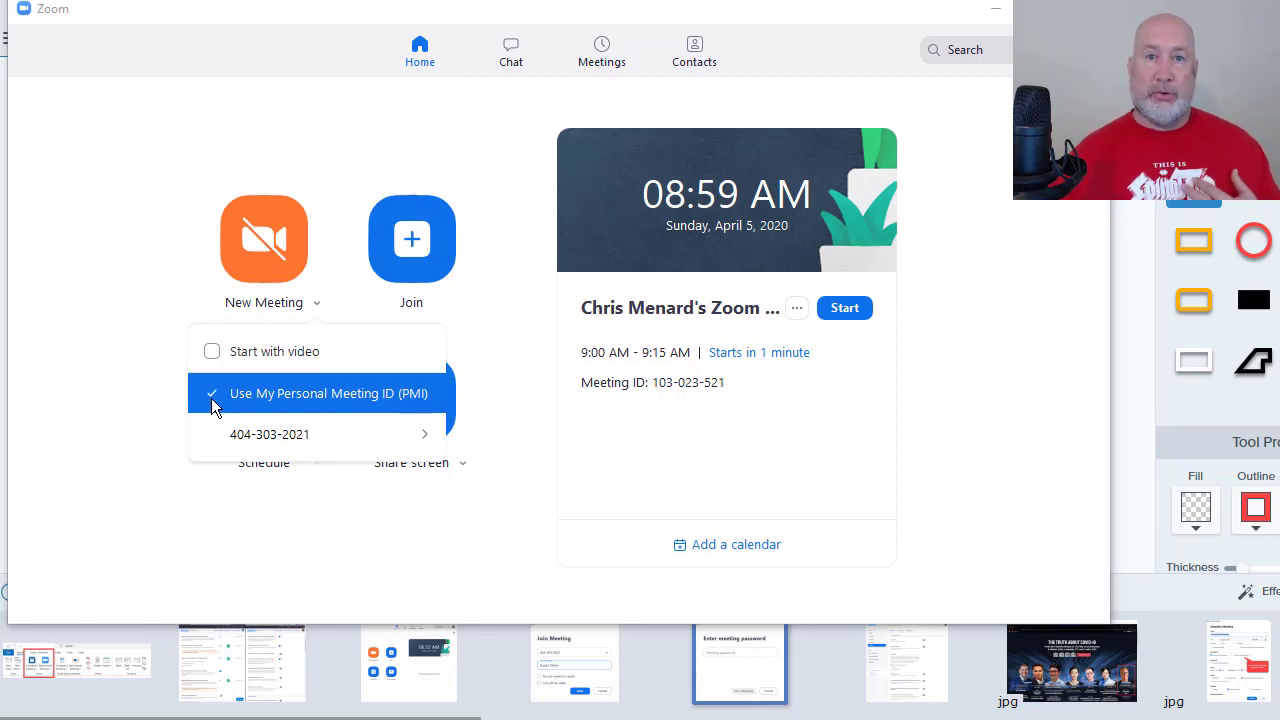
mouse_move(266, 437)
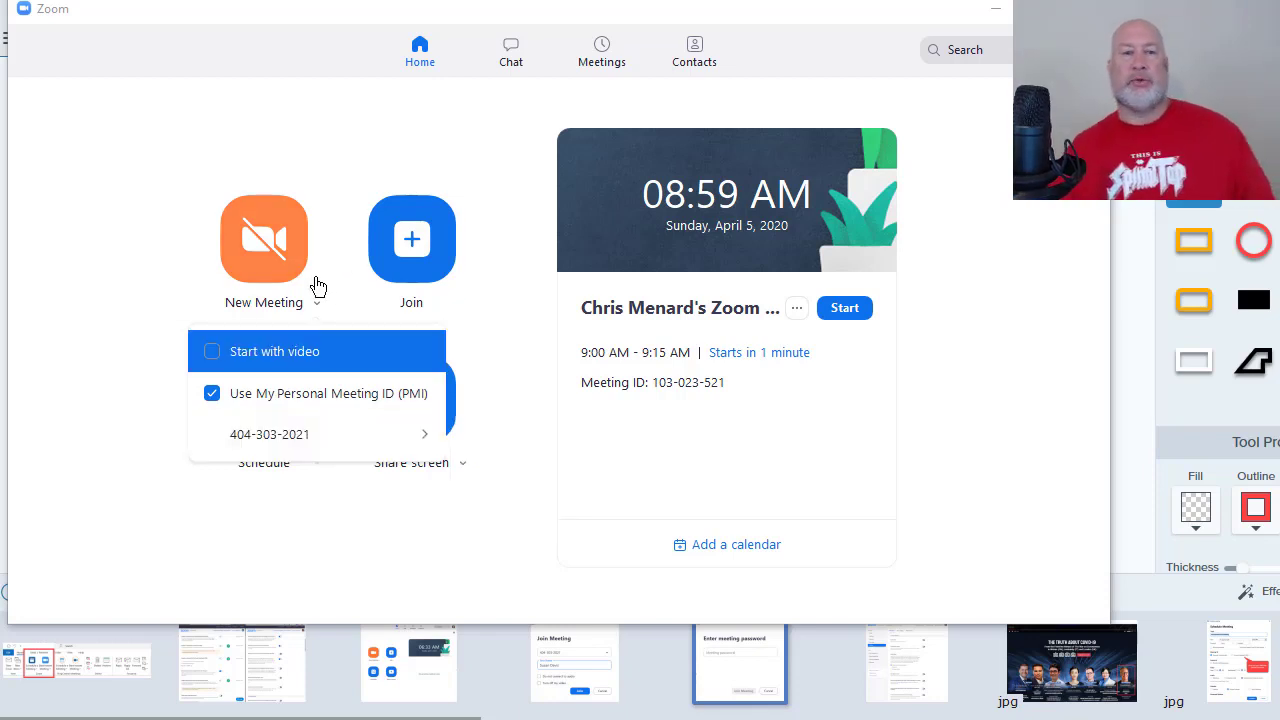
left_click(273, 255)
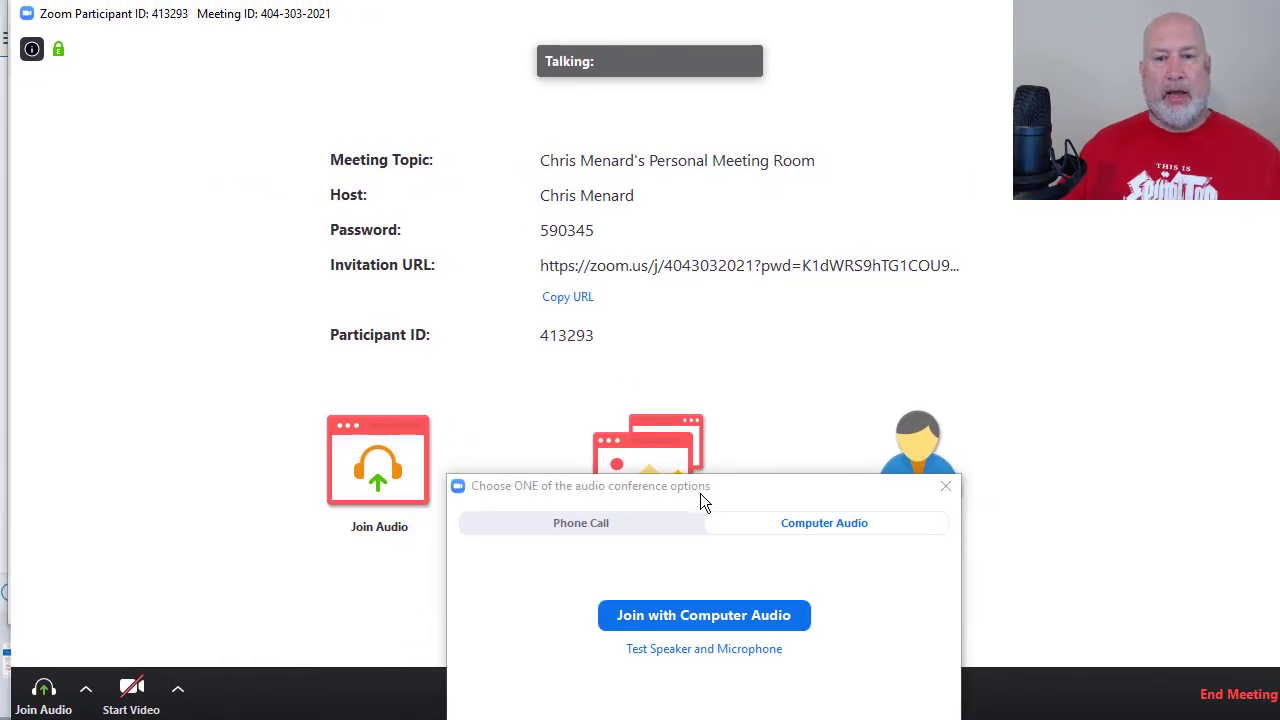
left_click_drag(703, 491, 672, 251)
left_click(916, 236)
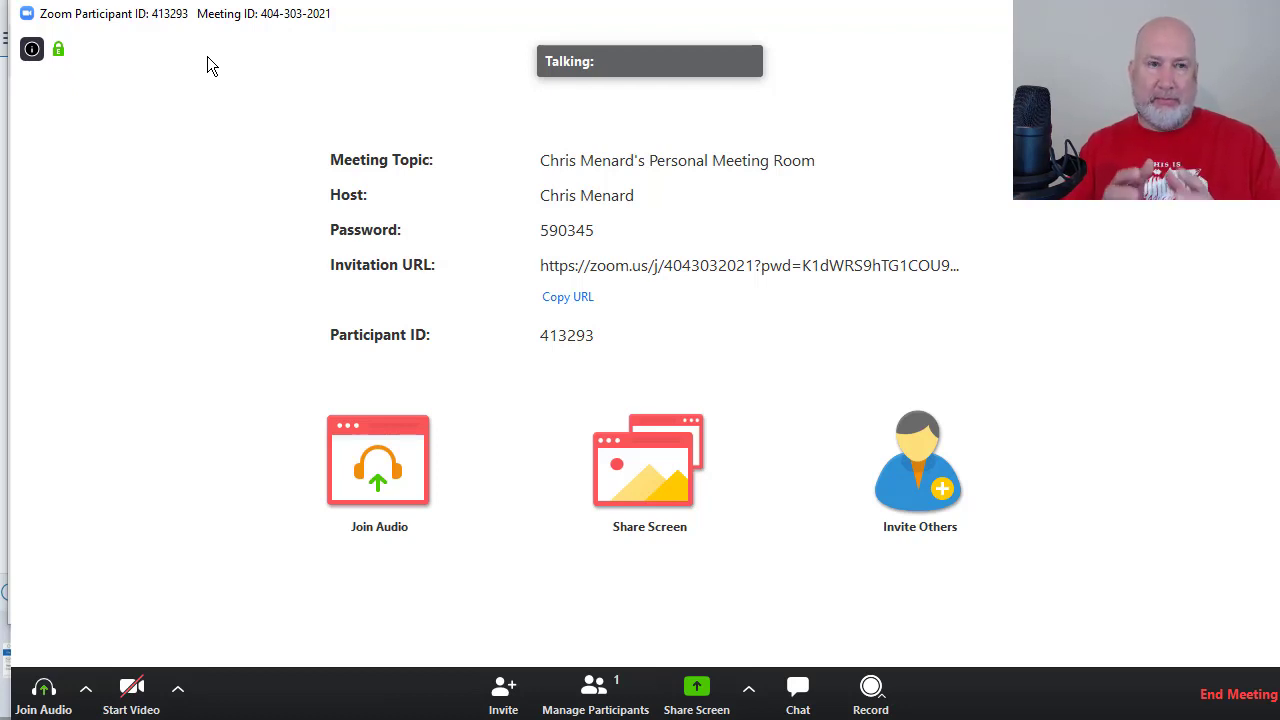
- Examine where the running meeting shows its password, in the meeting information and in the invitation window
left_click(32, 50)
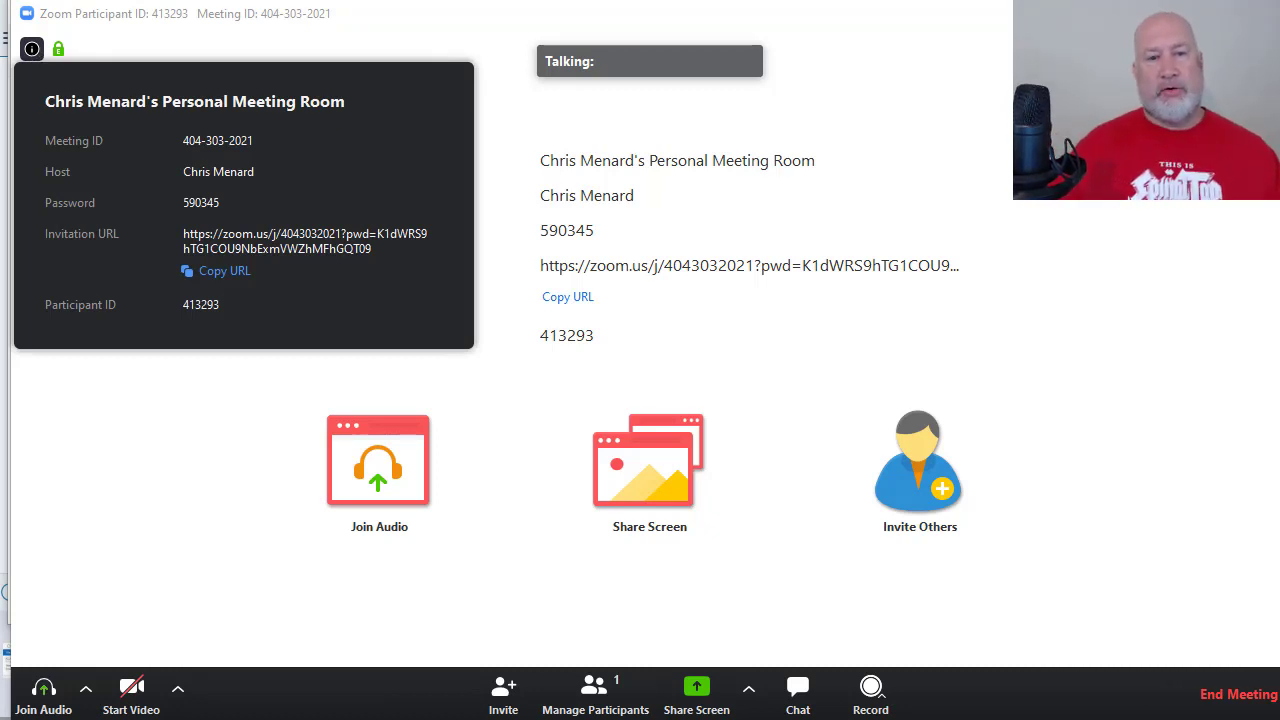
left_click(503, 150)
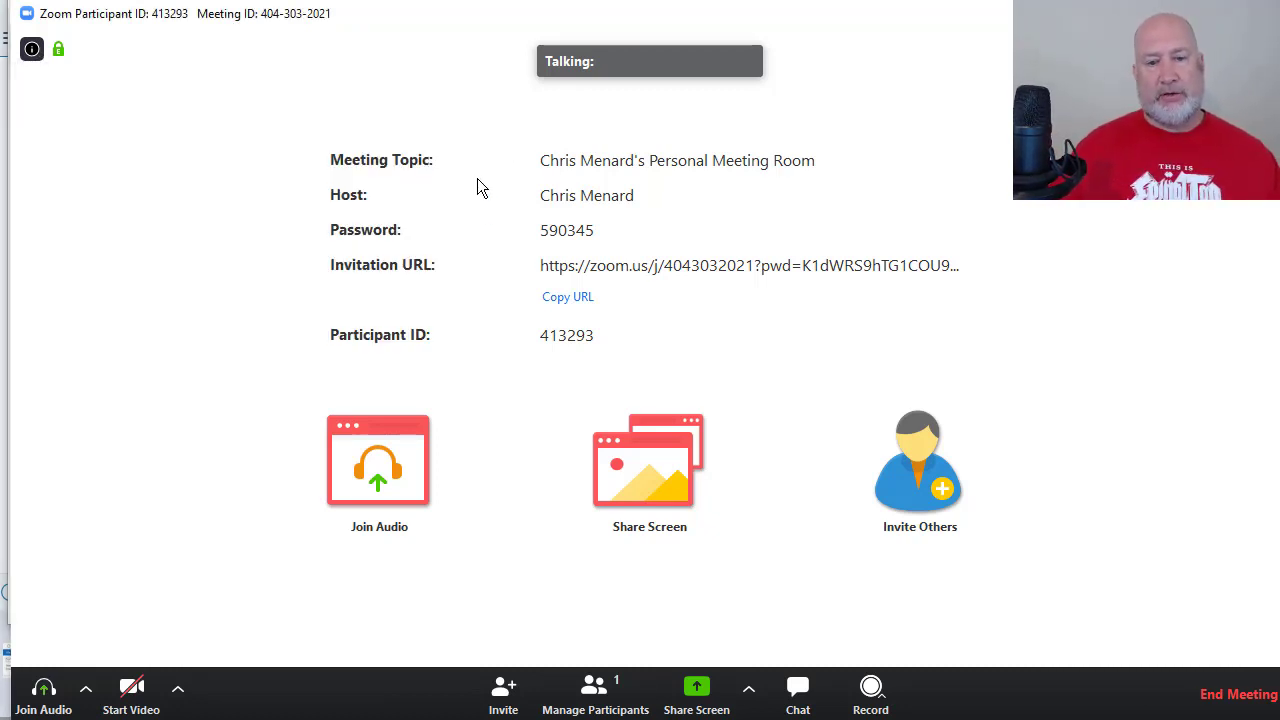
left_click(503, 692)
left_click_drag(559, 402, 312, 75)
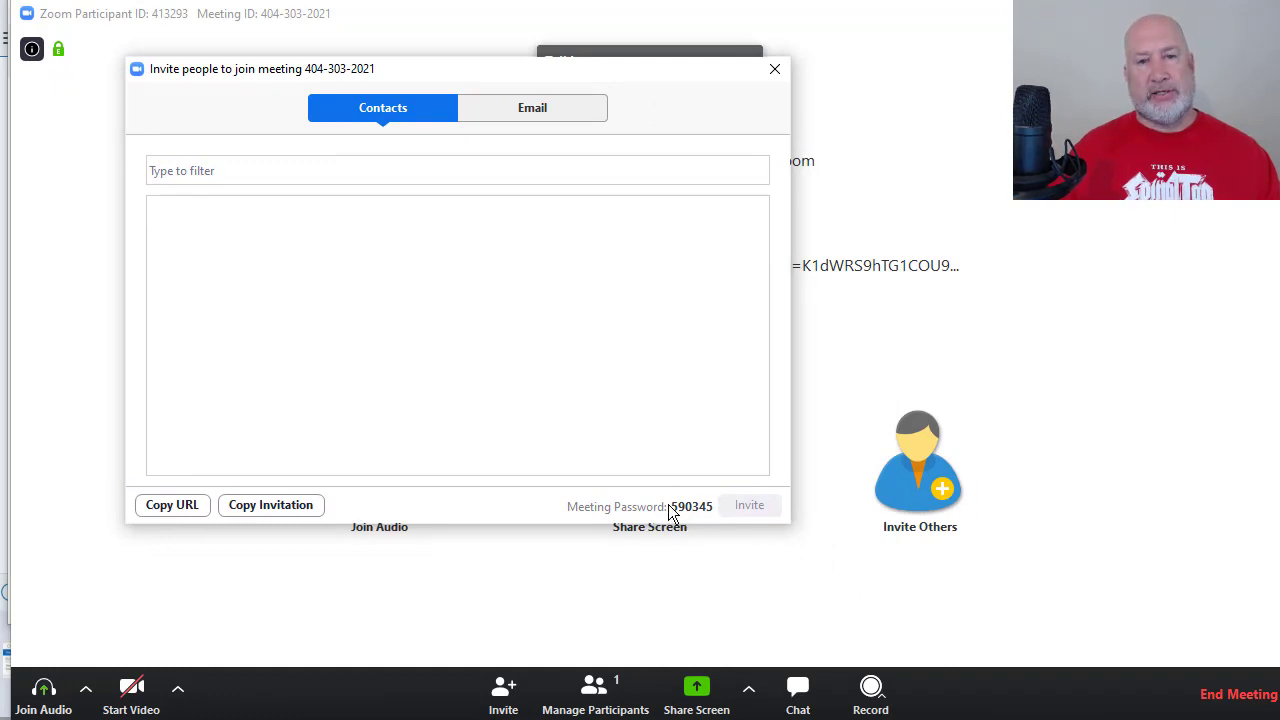
- Copy the running meeting's invitation, paste it with its meeting password at the end of the OneNote notes, and select the password
left_click(266, 506)
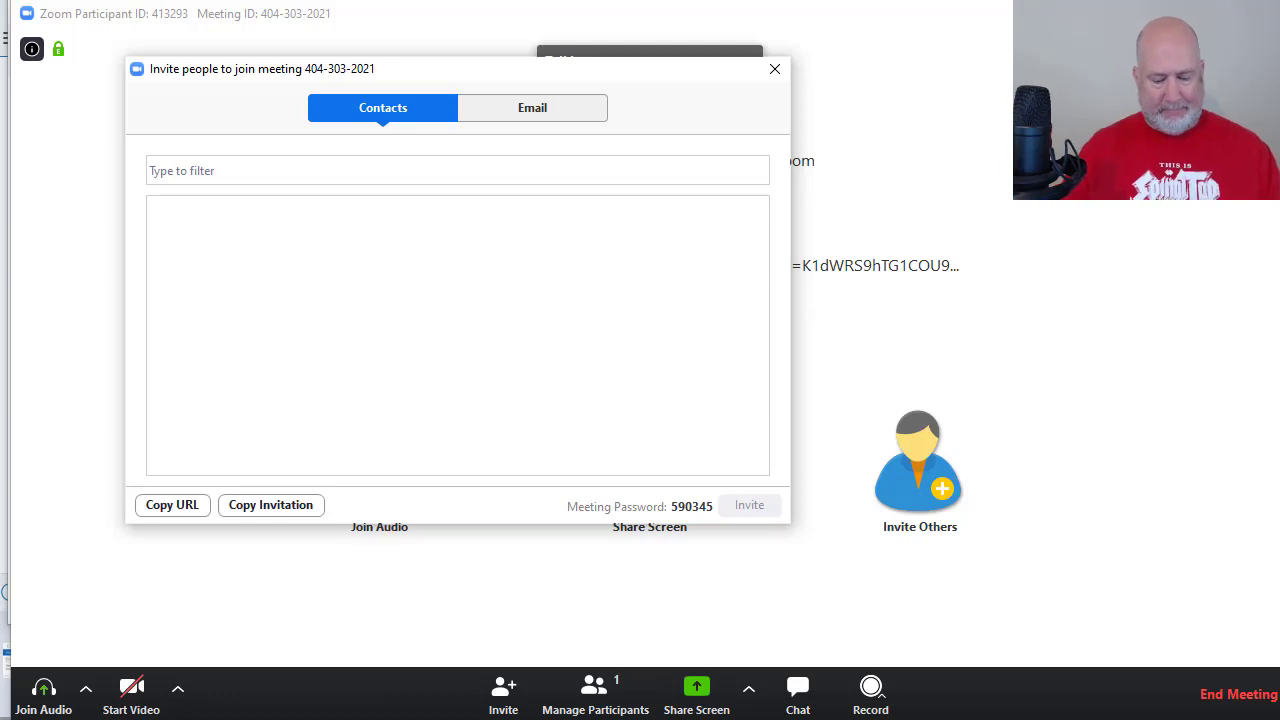
key("alt+Tab")
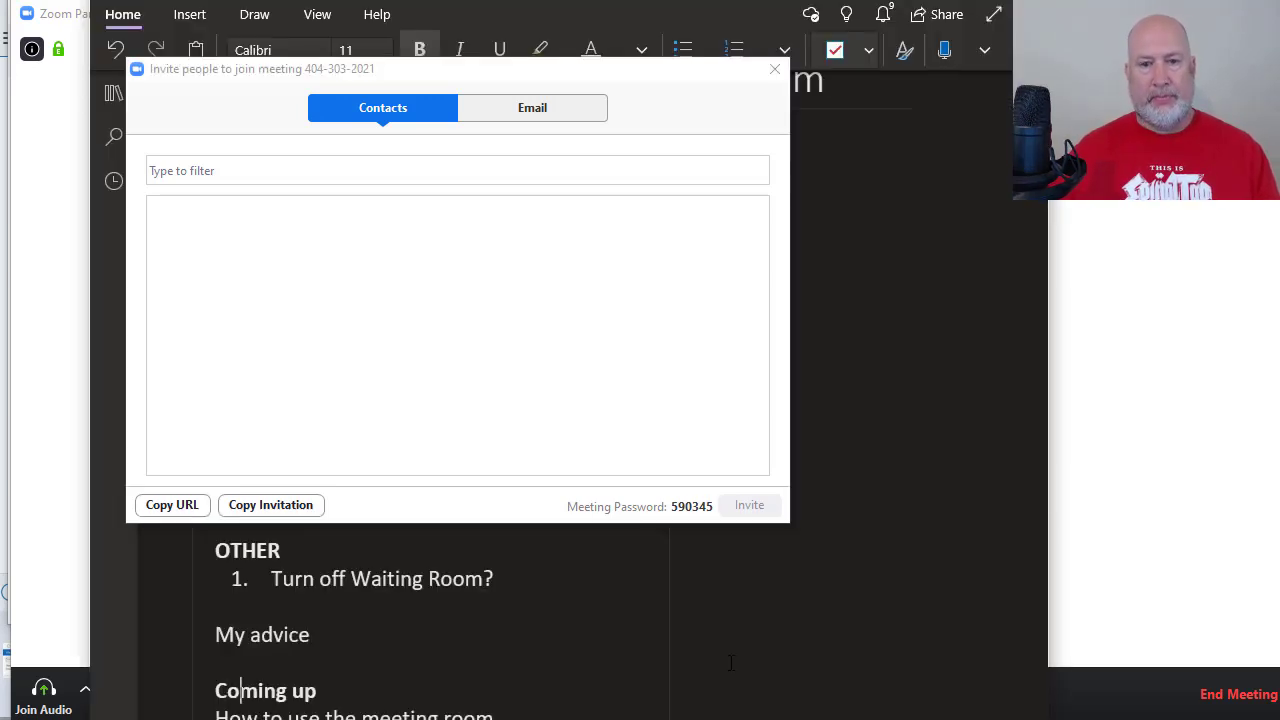
left_click(775, 69)
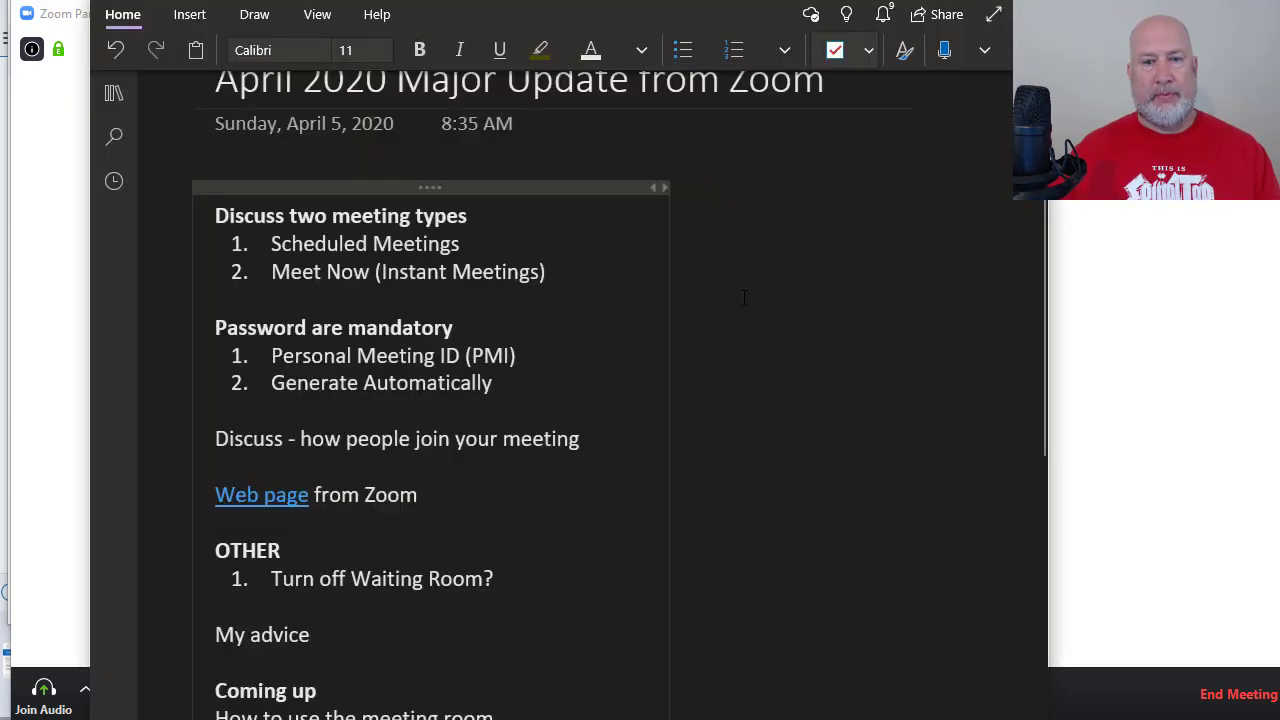
scroll(314, 253, "down", 10)
scroll(314, 253, "up", 9)
scroll(314, 253, "down", 10)
left_click(251, 144)
key("ctrl+b")
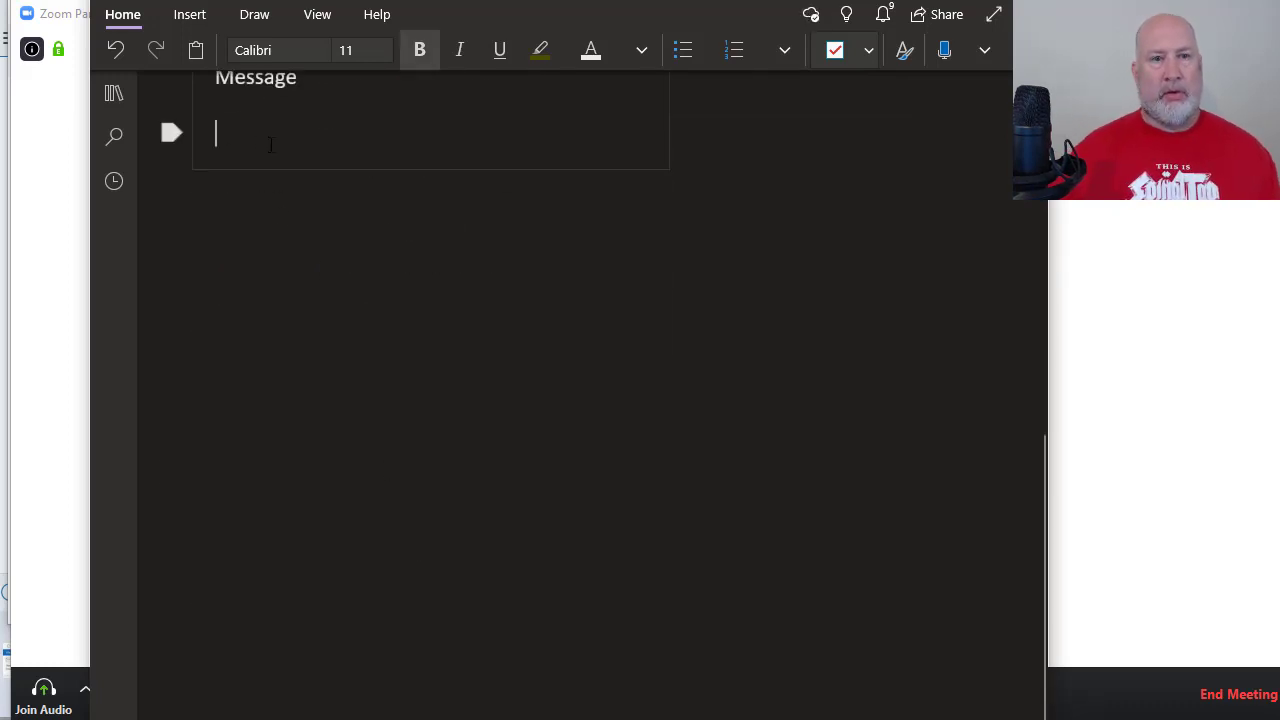
key("ctrl+v")
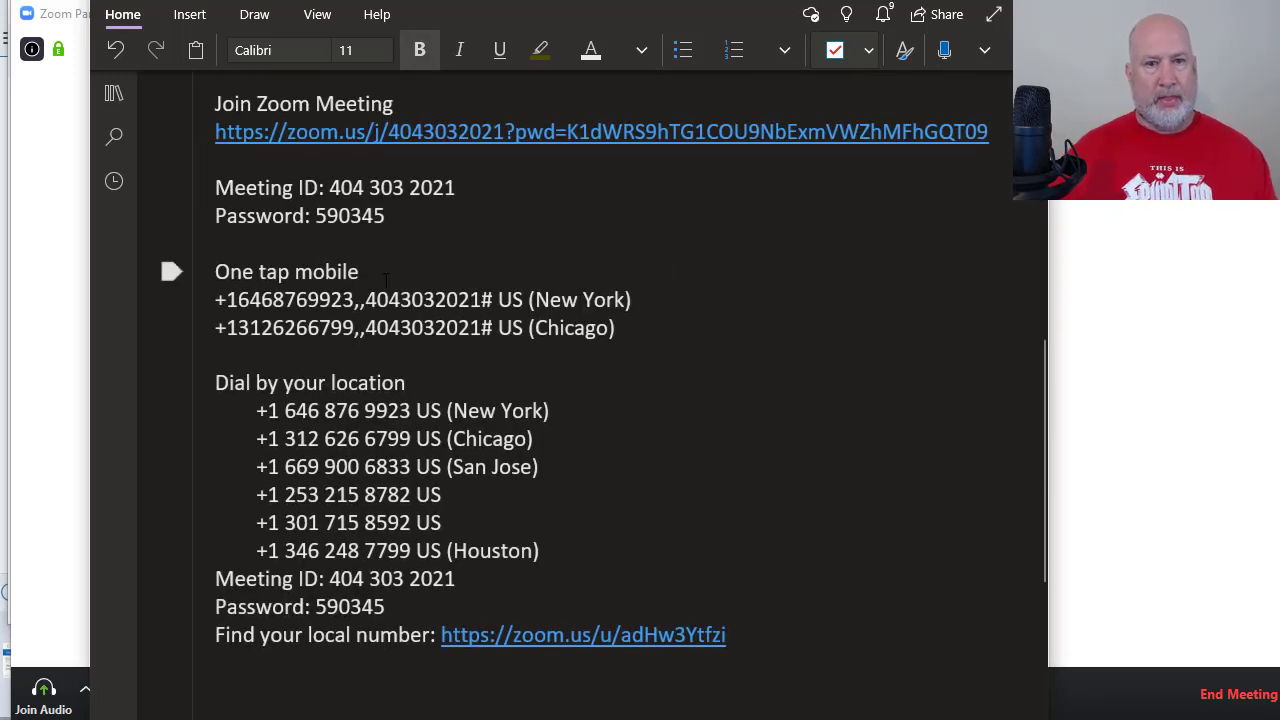
double_click(418, 217)
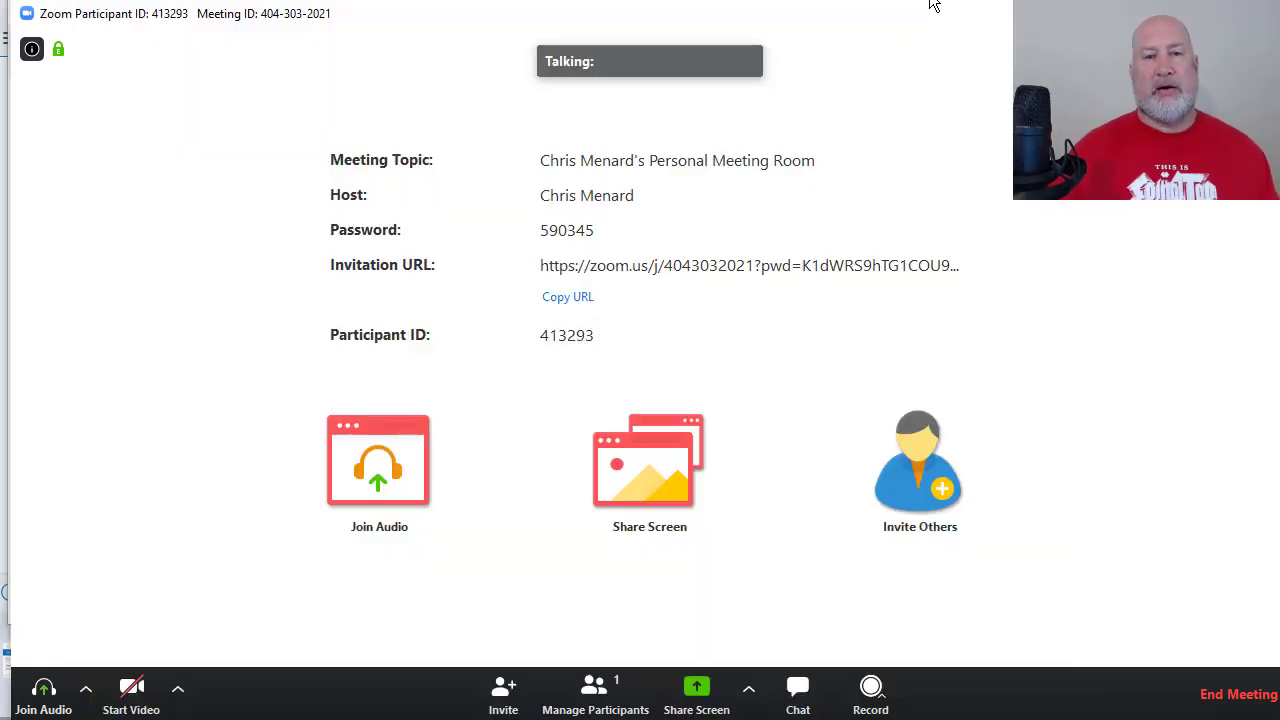
- Copy the running meeting's URL with its embedded password from the invitation window and paste it at the end of the OneNote notes
left_click(930, 3)
left_click(502, 688)
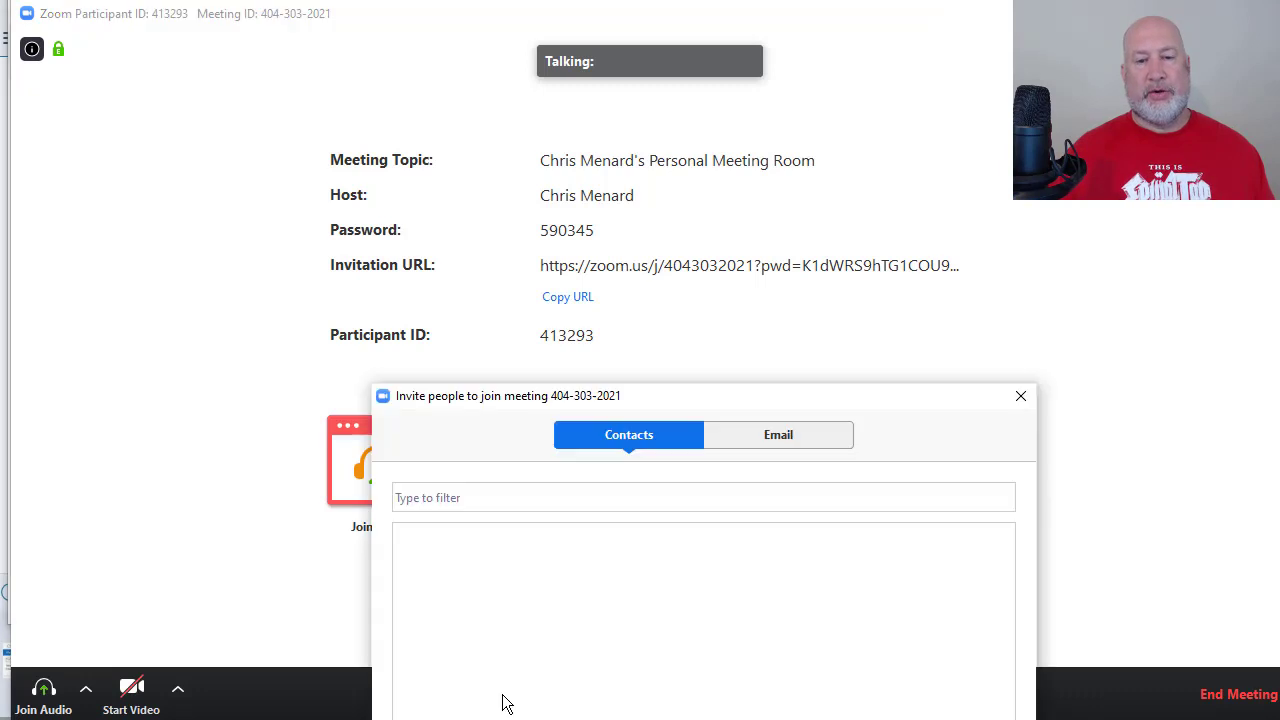
left_click_drag(514, 404, 430, 82)
left_click(335, 511)
key("alt+Tab")
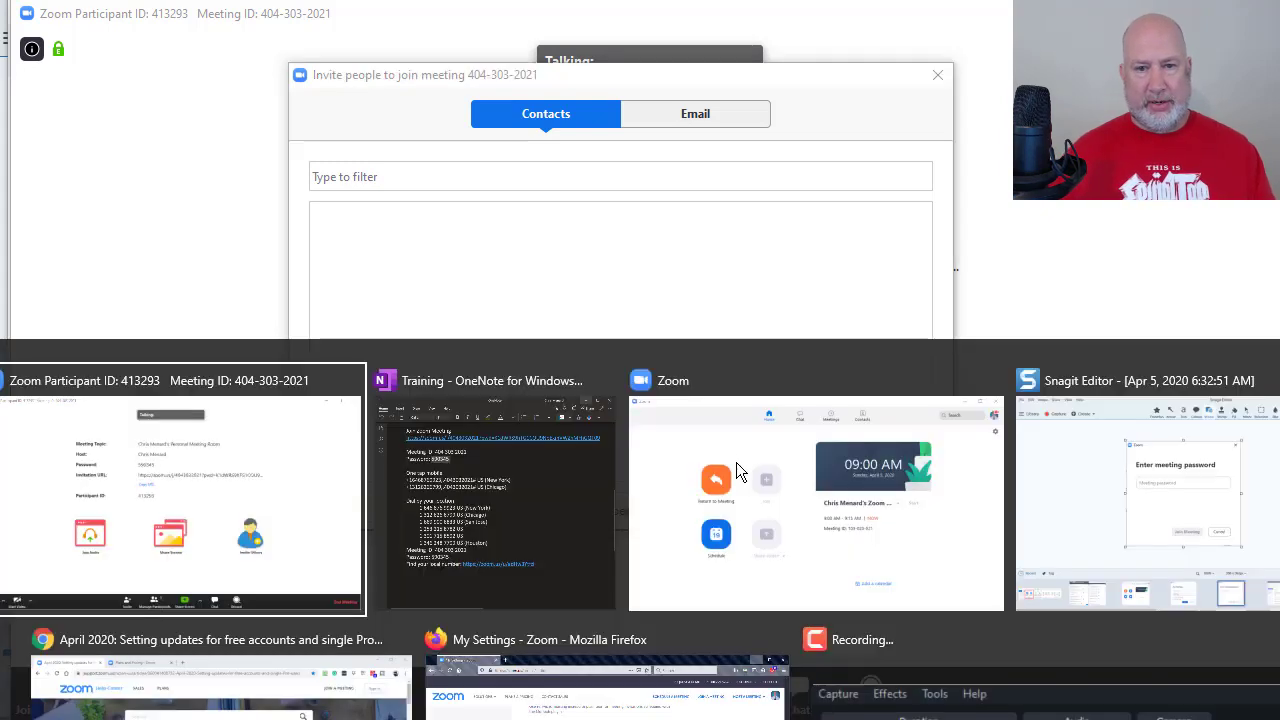
left_click(736, 462)
key("alt+Tab")
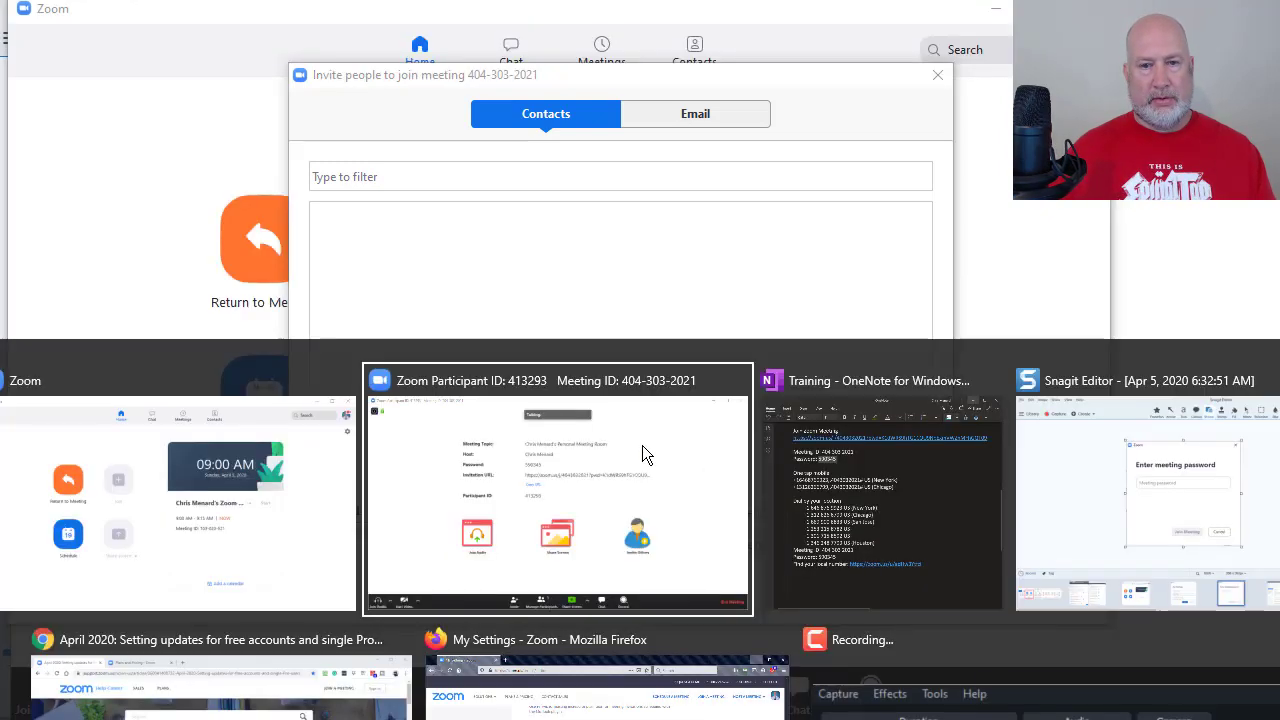
left_click(938, 80)
key("ctrl+n")
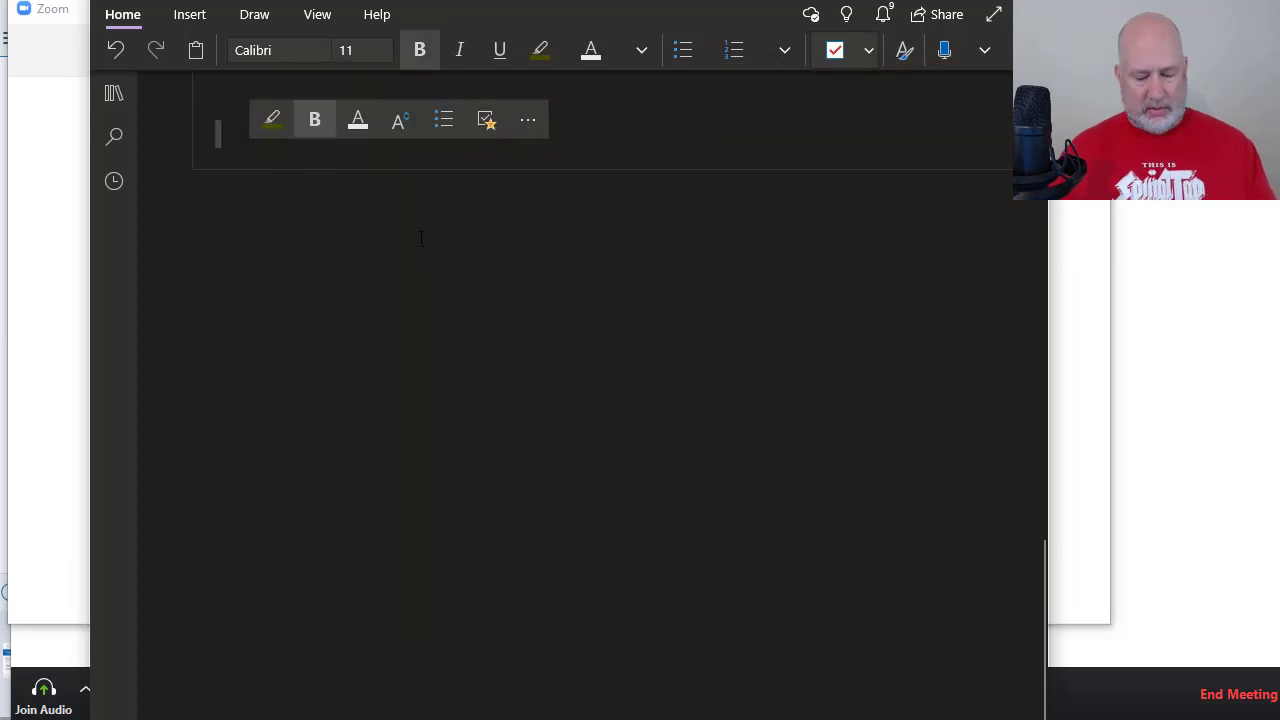
key("ctrl+v")
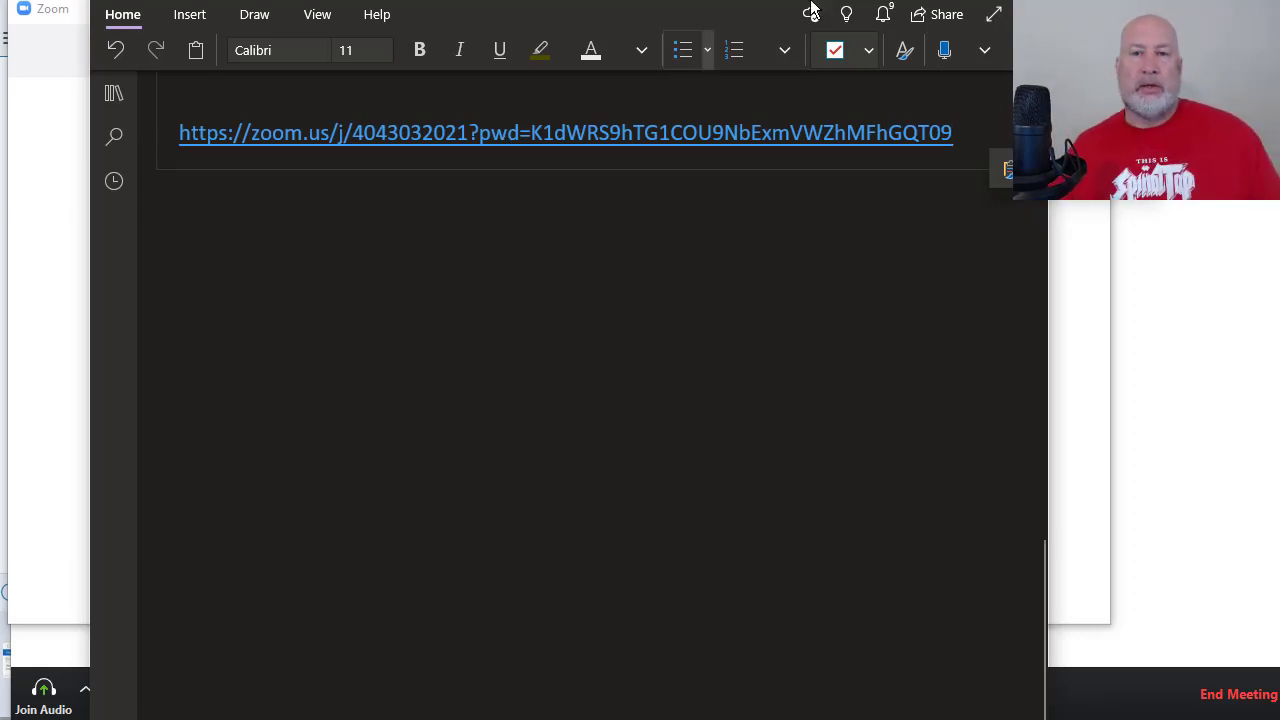
left_click(938, 3)
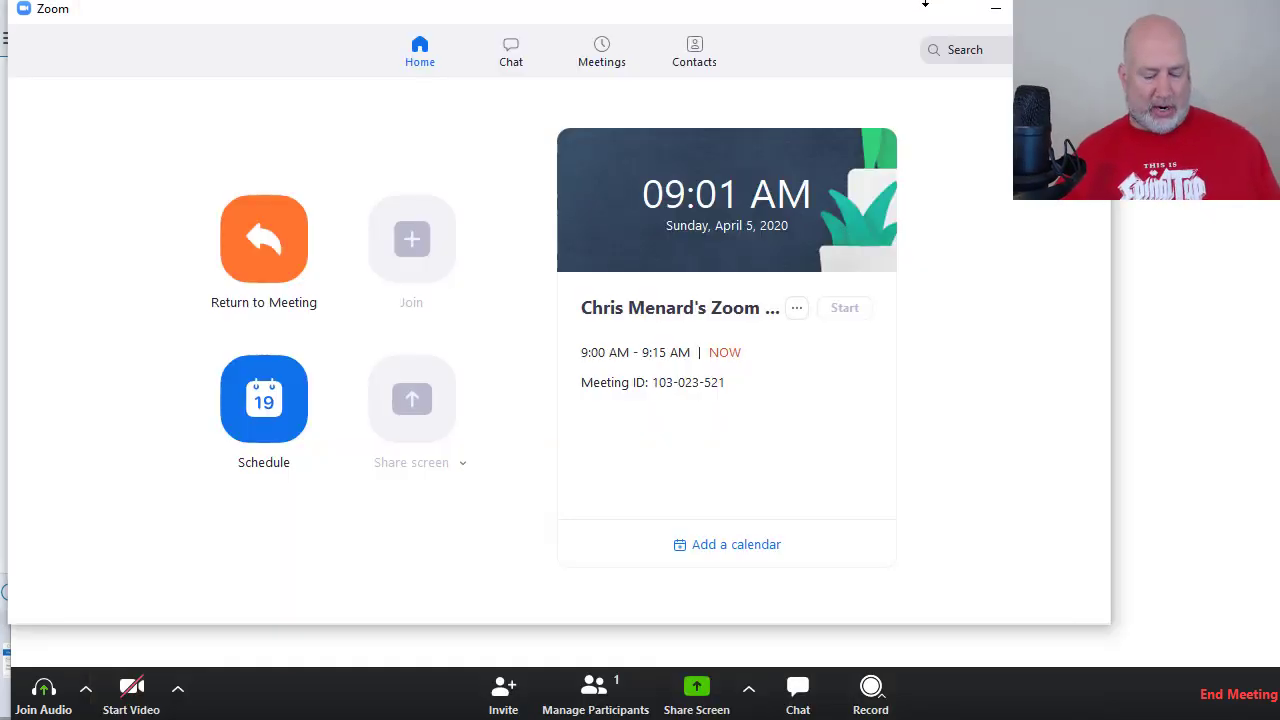
- Review the OneNote page on the April 2020 update, covering mandatory passwords, how people join, the Waiting Room and the pasted invitation
key("alt+Tab")
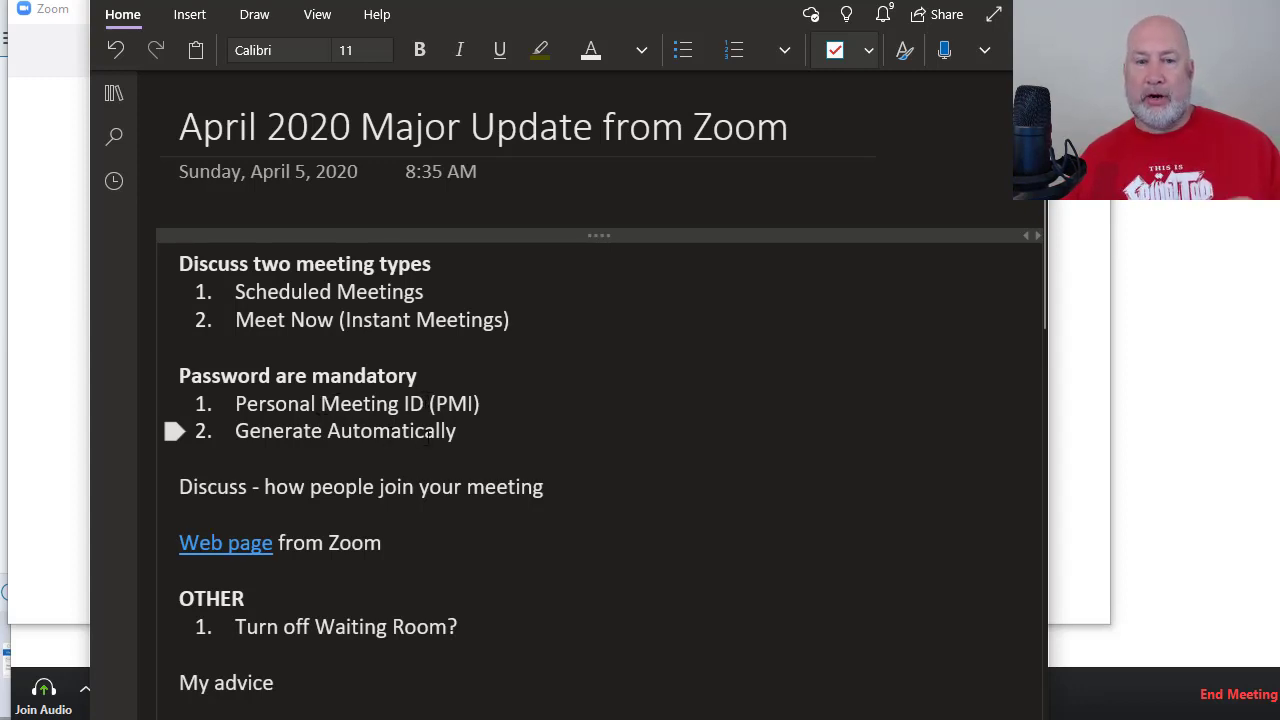
left_click(501, 405)
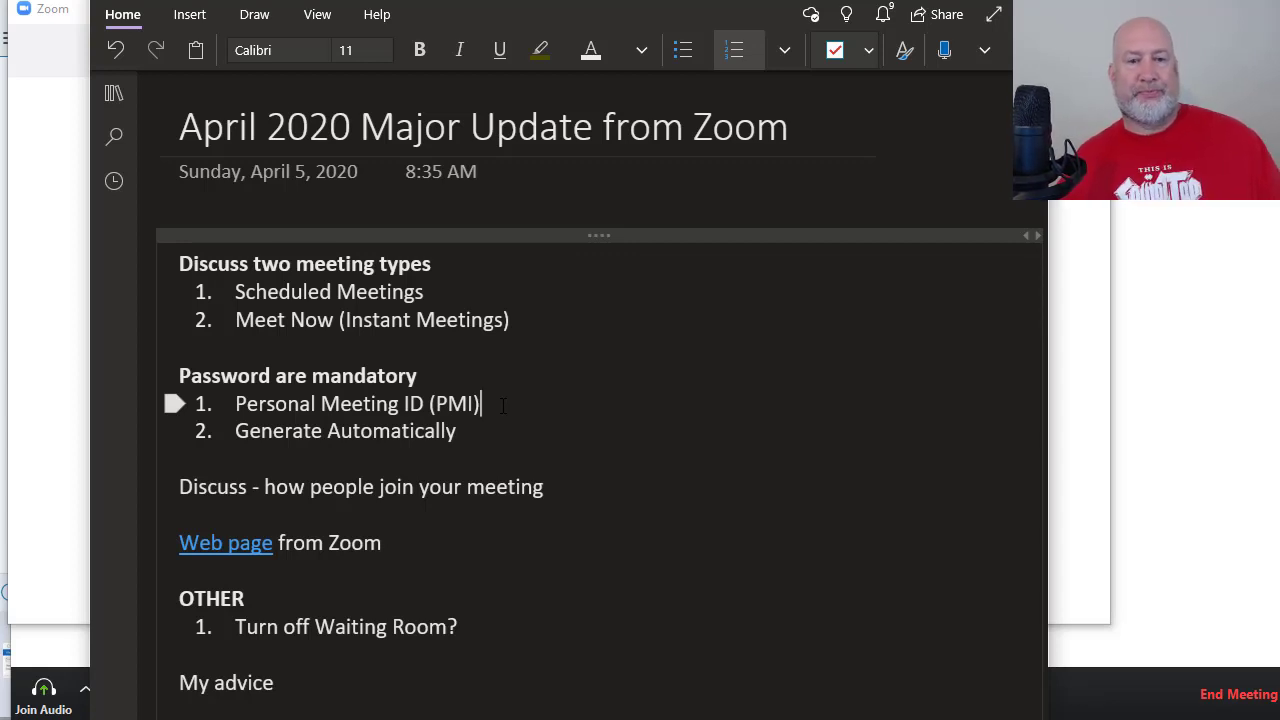
left_click(565, 488)
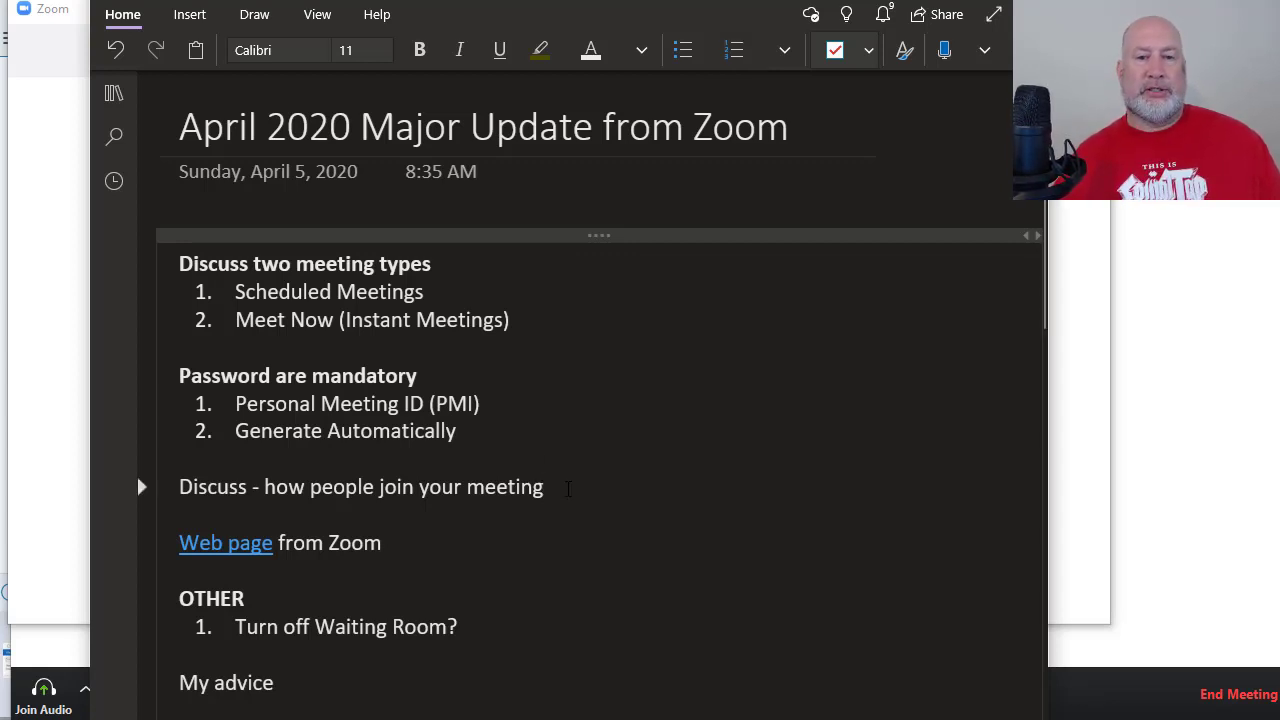
scroll(567, 488, "down", 5)
scroll(570, 488, "up", 5)
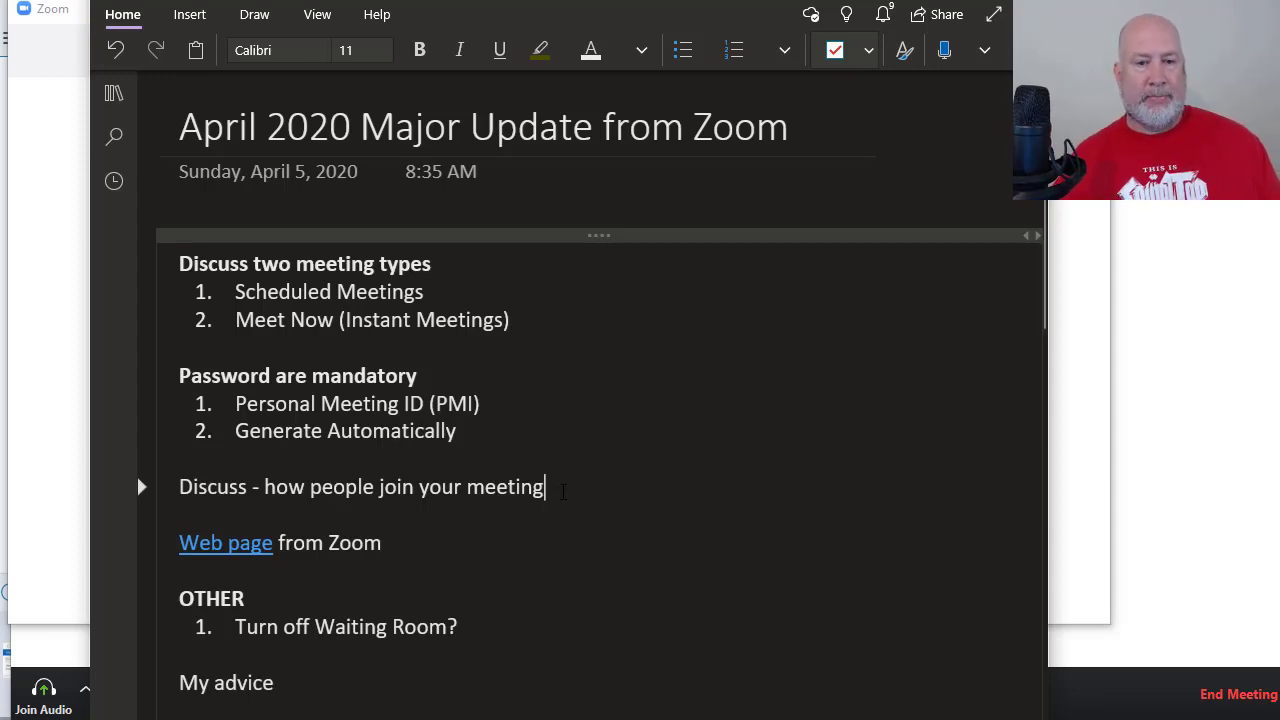
scroll(515, 545, "down", 5)
scroll(479, 612, "up", 5)
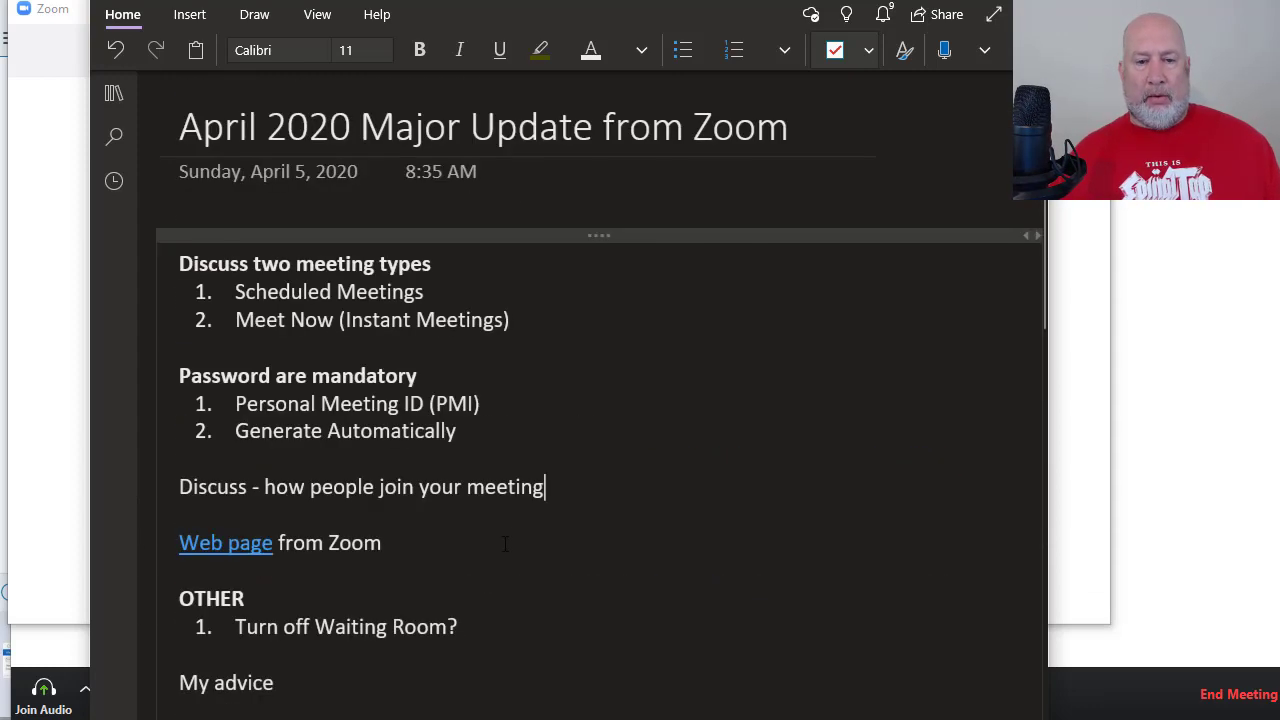
left_click(479, 612)
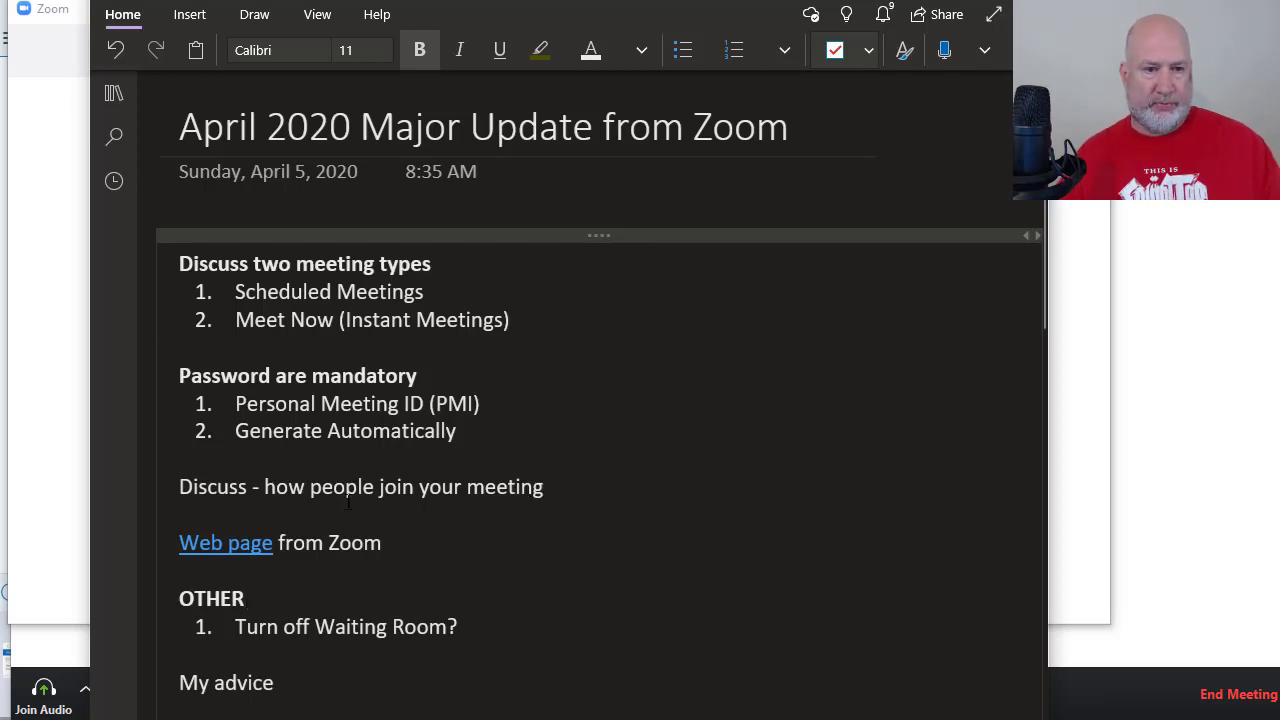
left_click(20, 490)
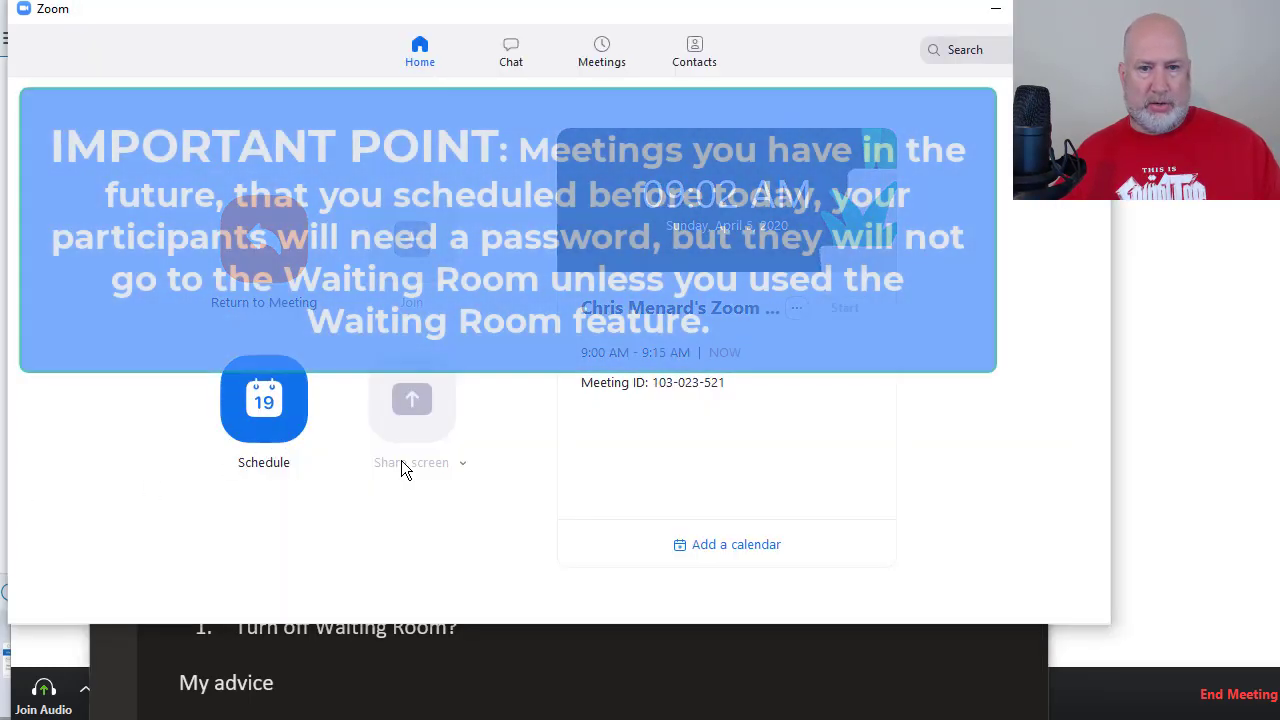
left_click(517, 645)
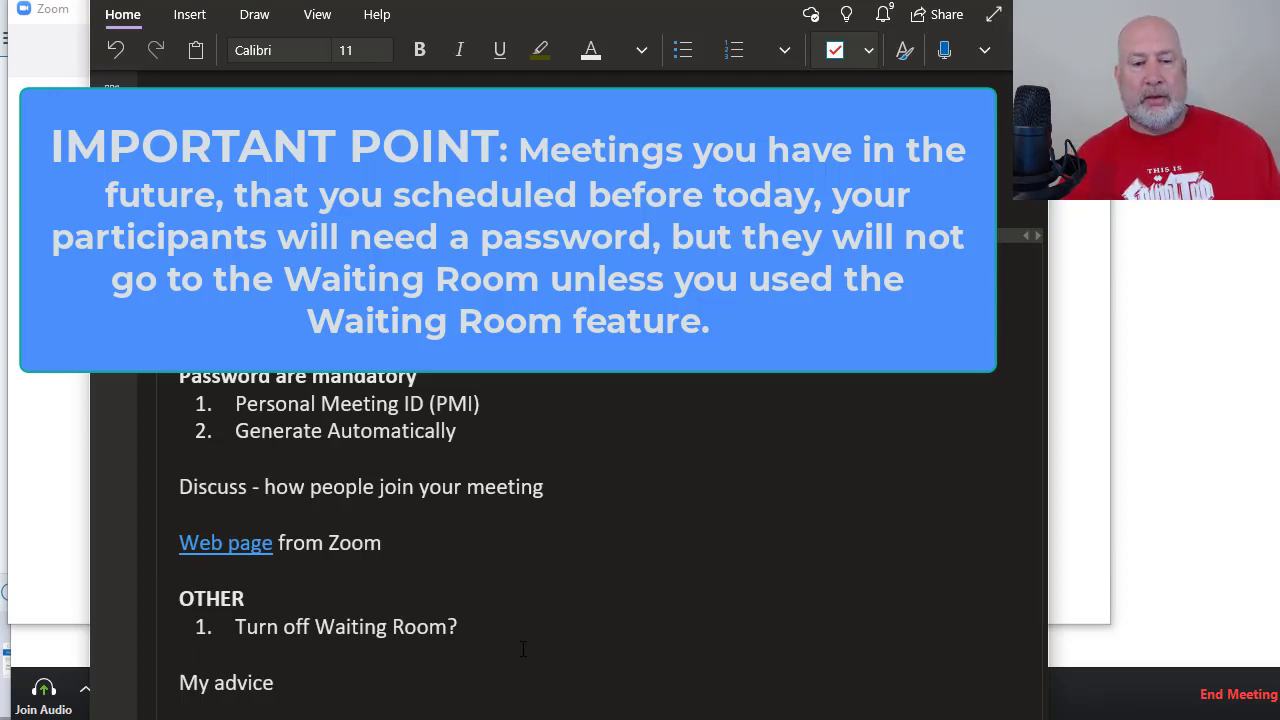
scroll(491, 636, "down", 10)
scroll(491, 636, "up", 10)
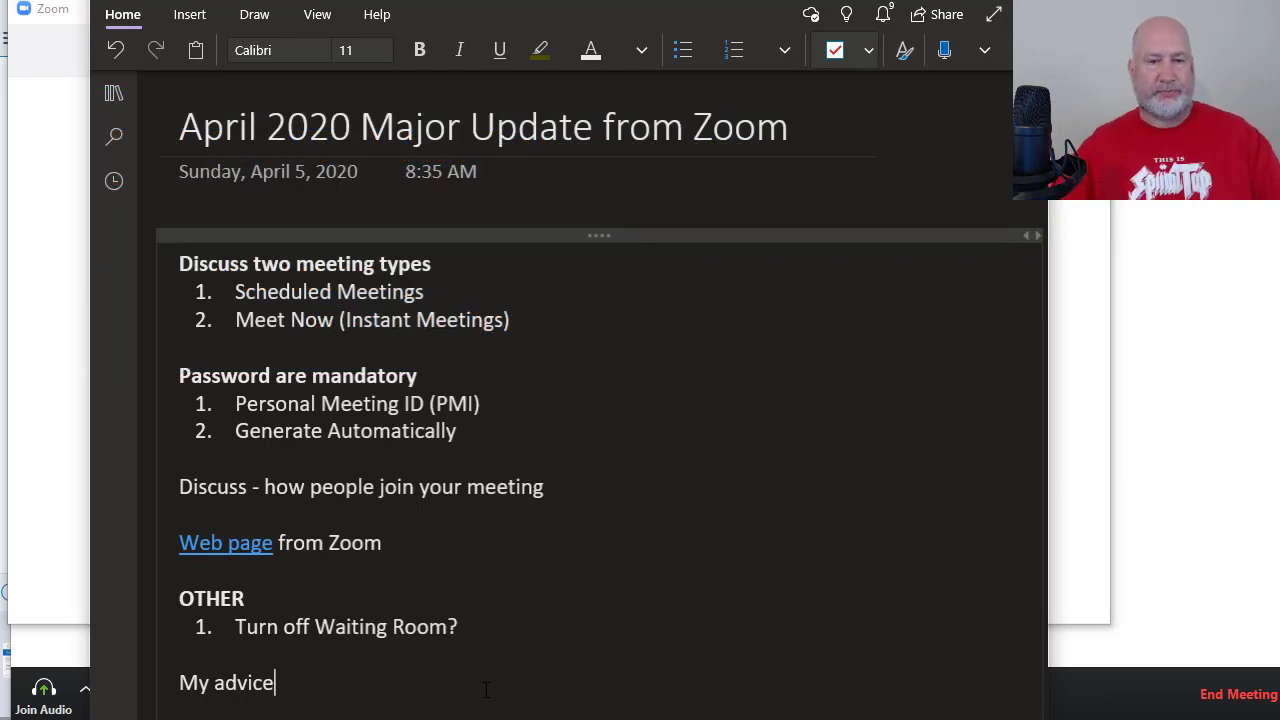
scroll(543, 541, "down", 1)
scroll(543, 541, "down", 8)
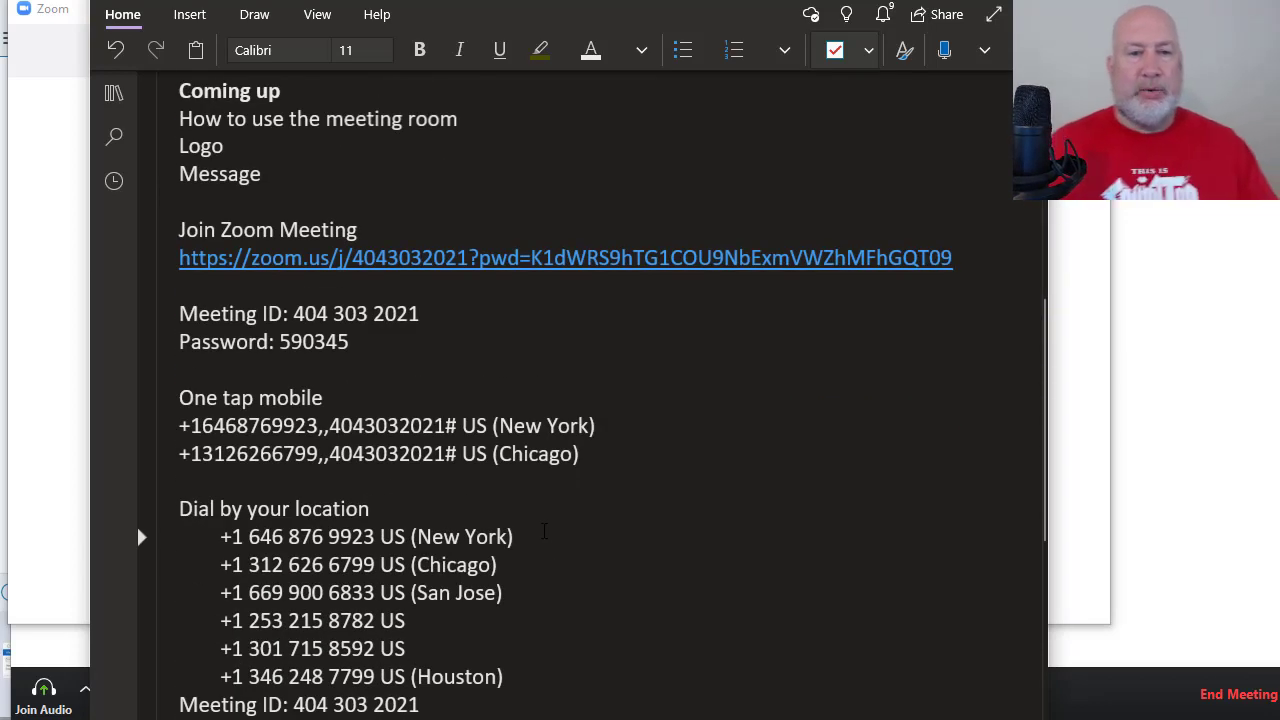
scroll(545, 532, "up", 10)
key("alt+Tab")
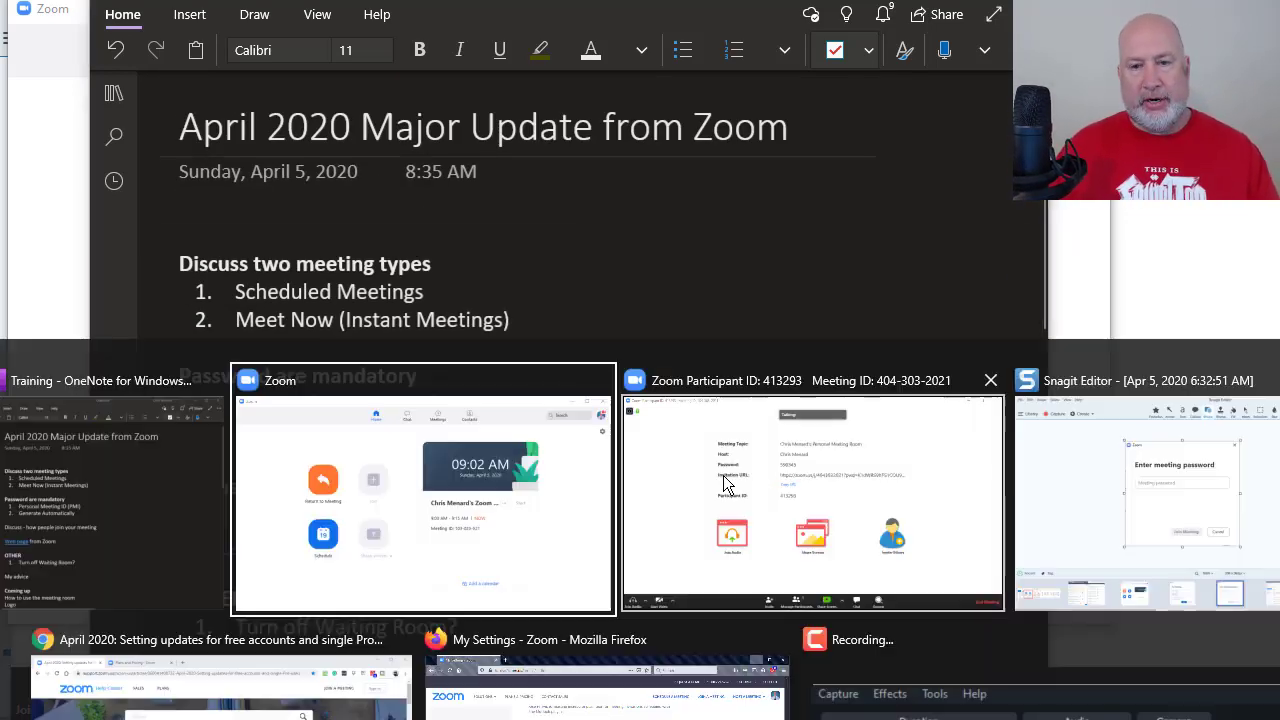
key("Tab")
key("Tab")
key("Tab")
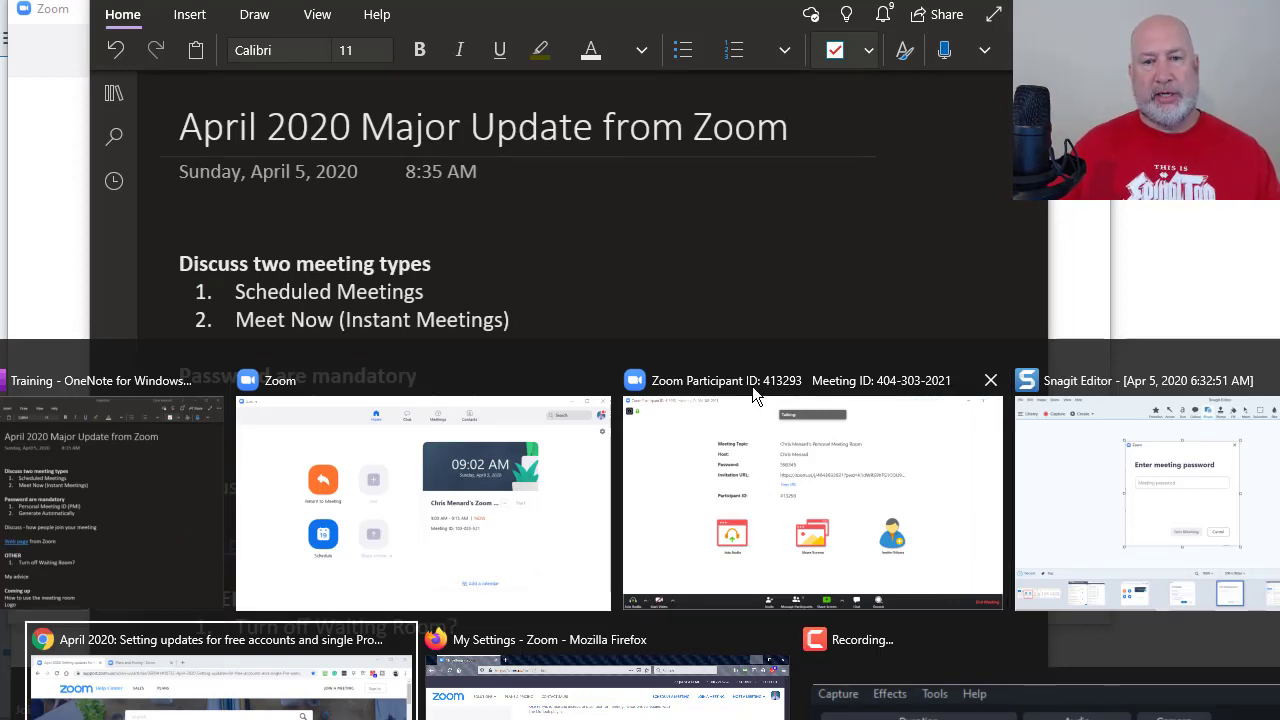
left_click(663, 230)
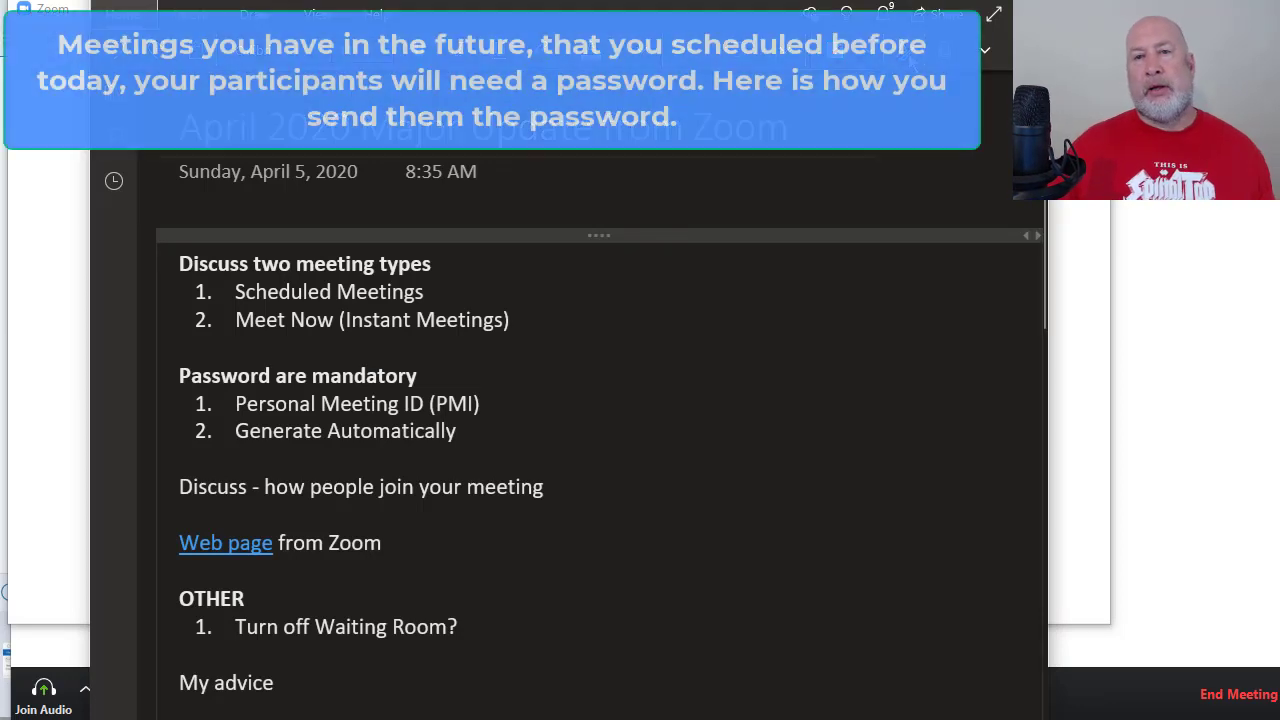
- Show the scheduled meeting's invitation in the Zoom client and examine the password part of its join link
key("alt+Tab")
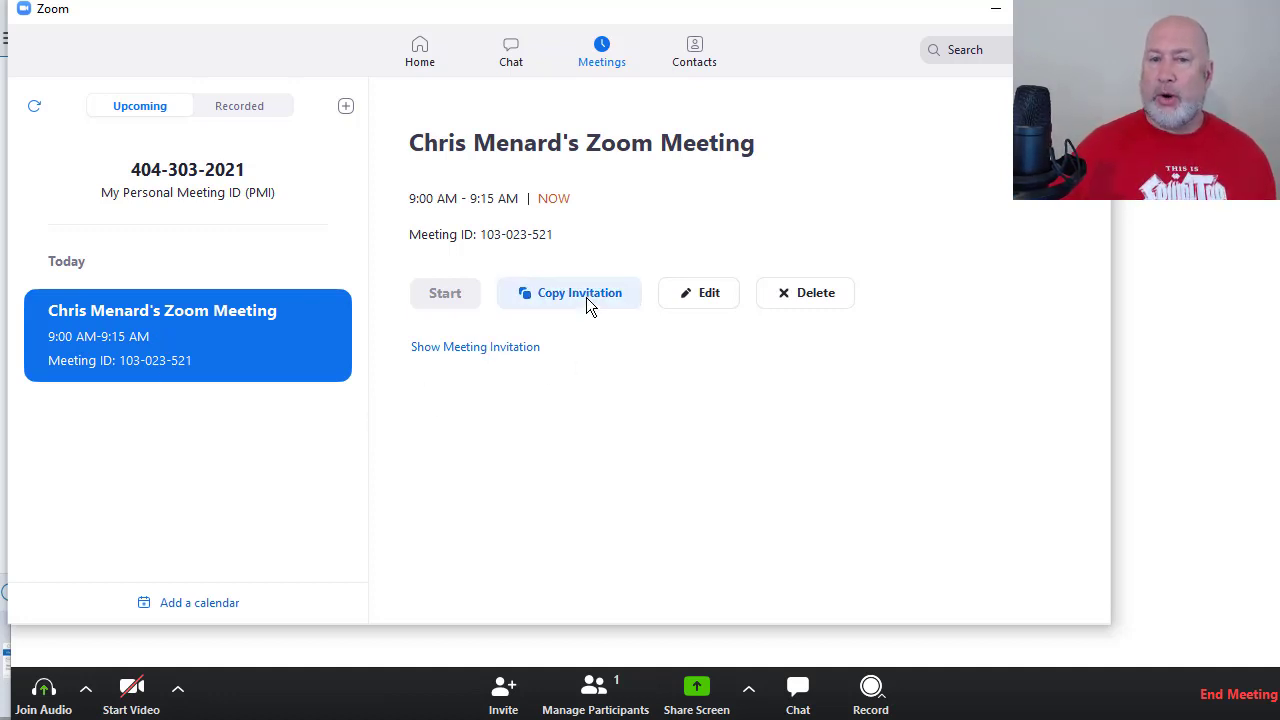
left_click(491, 348)
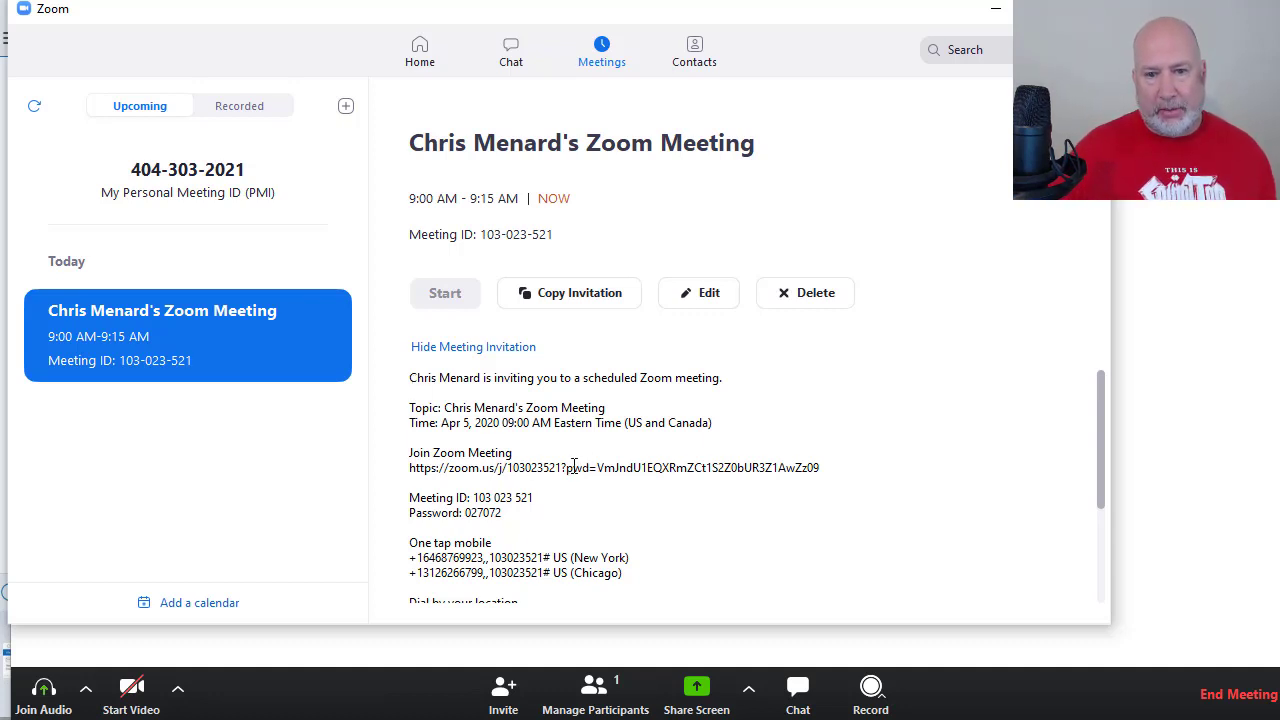
left_click_drag(561, 471, 825, 459)
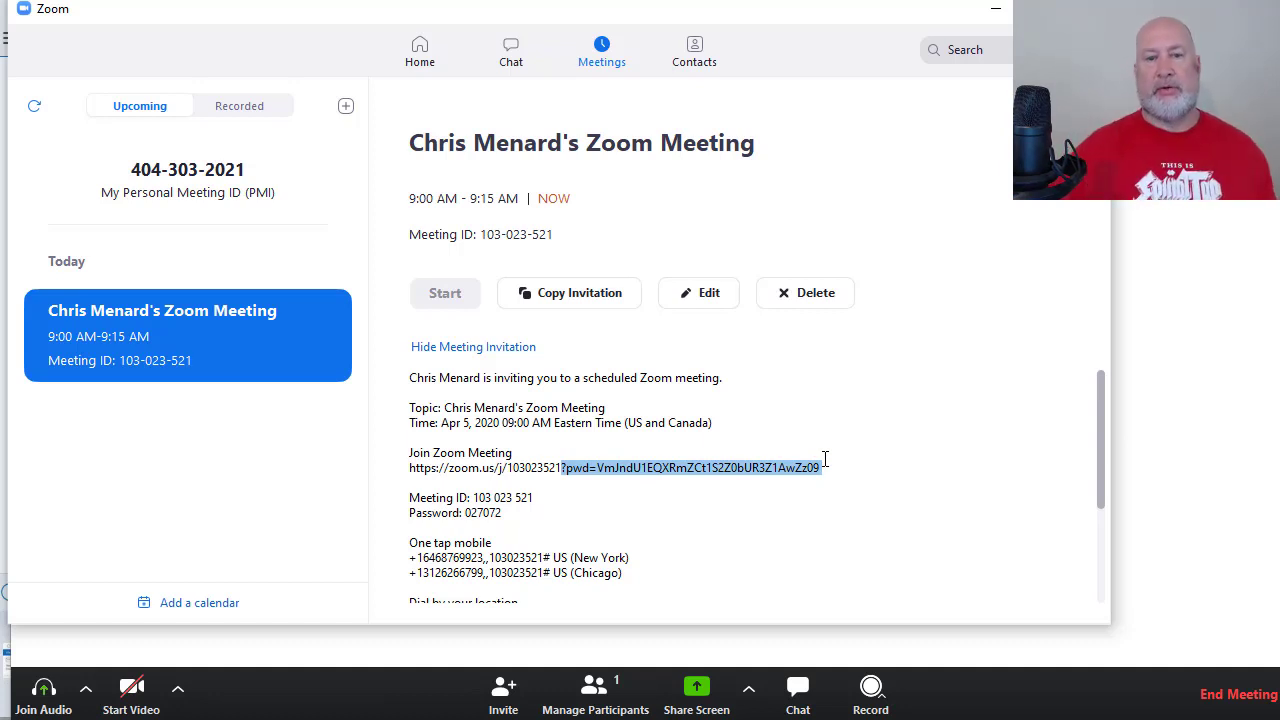
left_click(710, 428)
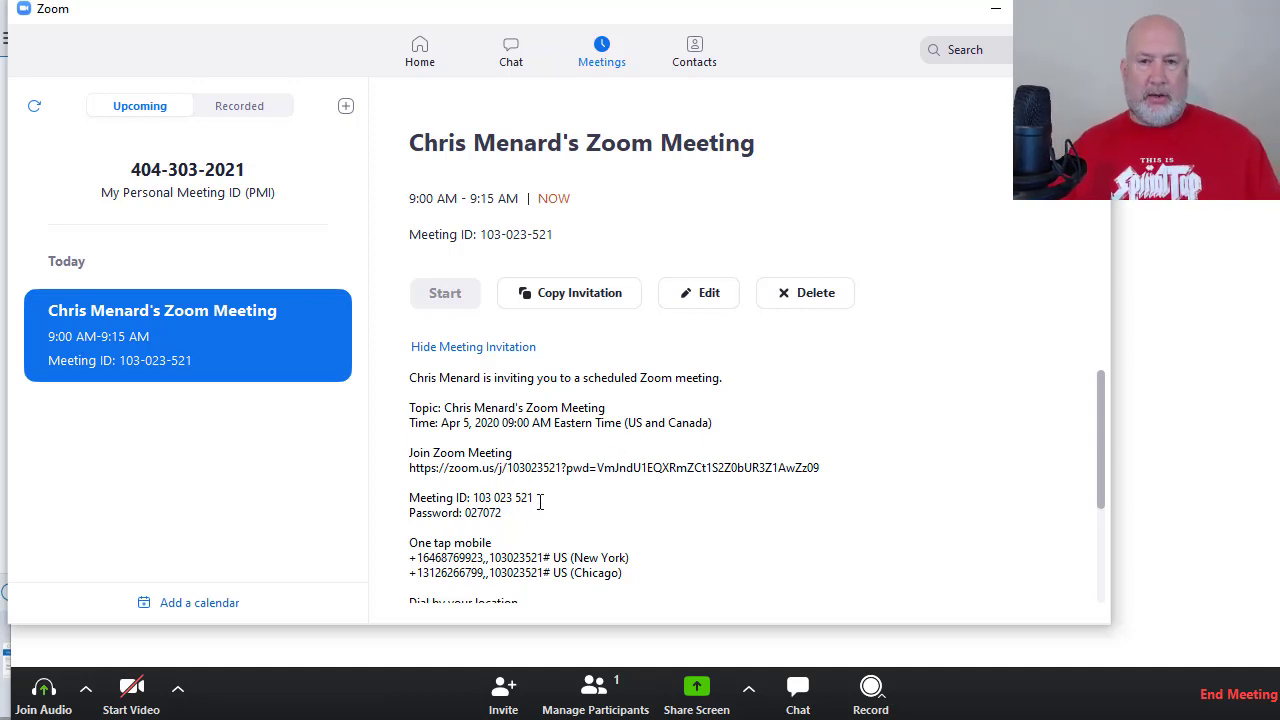
- Switch to Chrome, compare the plans on Zoom's pricing page, and return to the overview of the April 2020 settings article
key("alt+Tab")
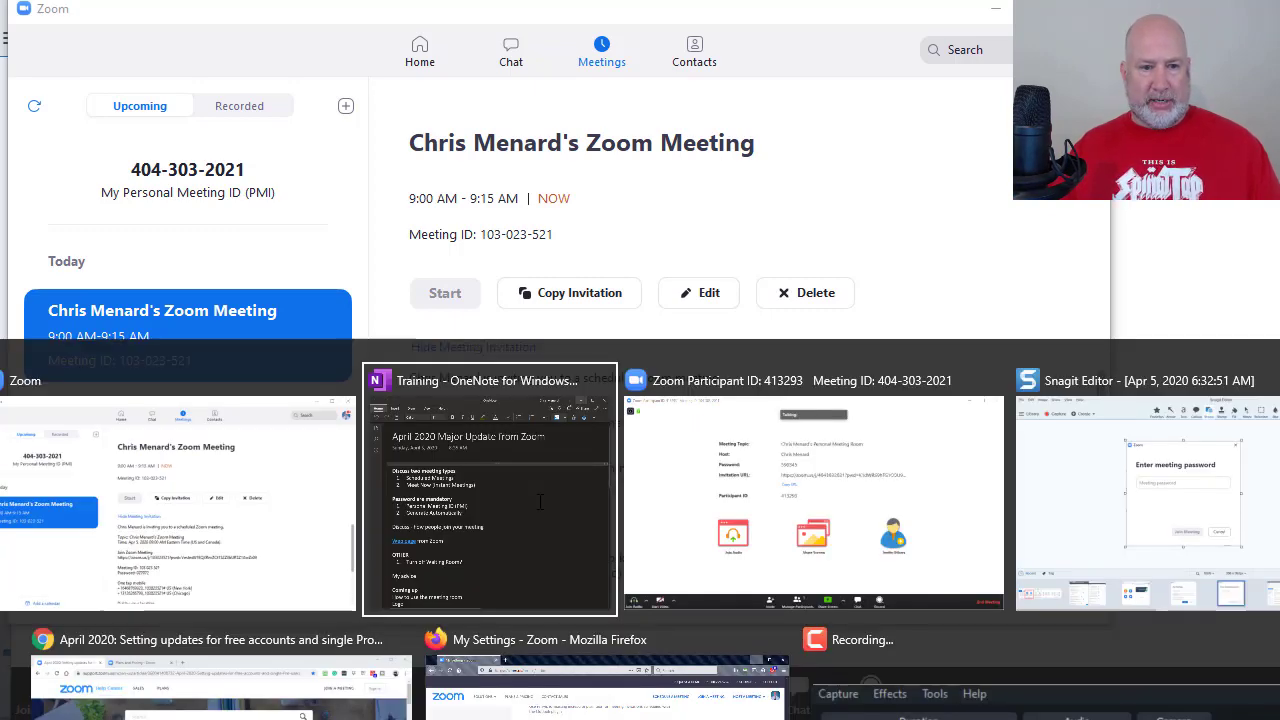
key("alt+Tab")
key("Escape")
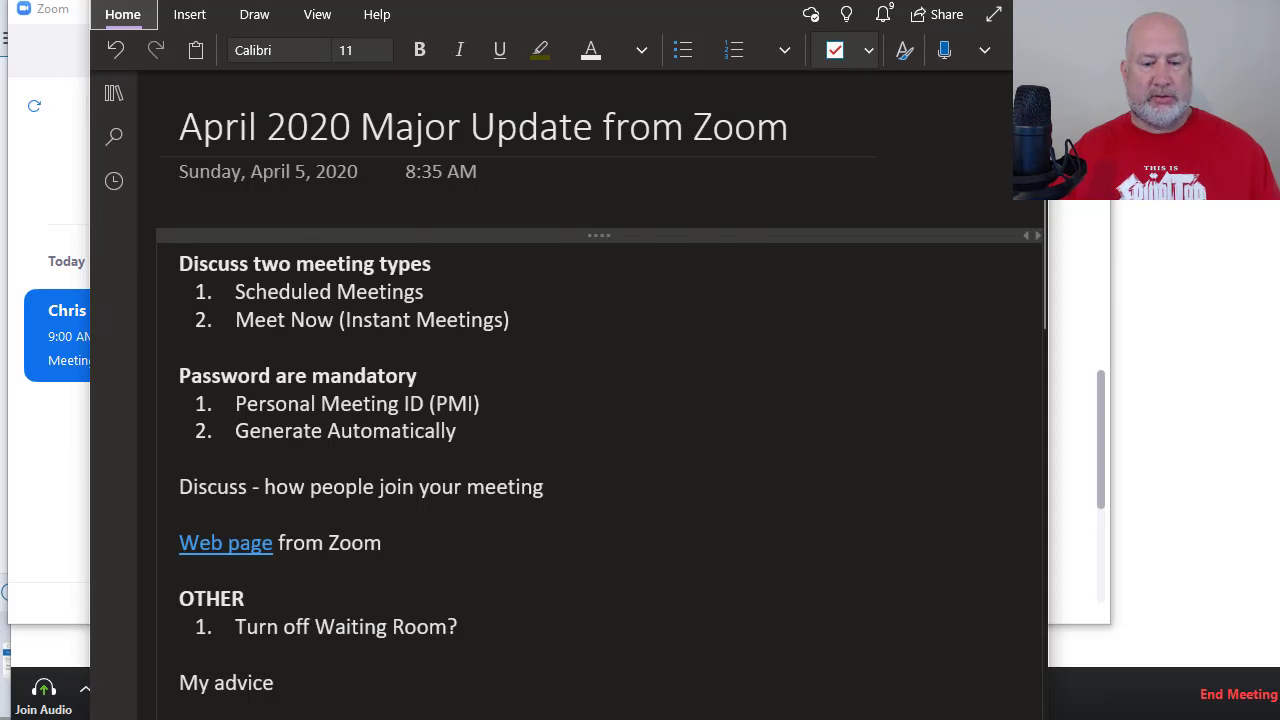
key("alt+Tab")
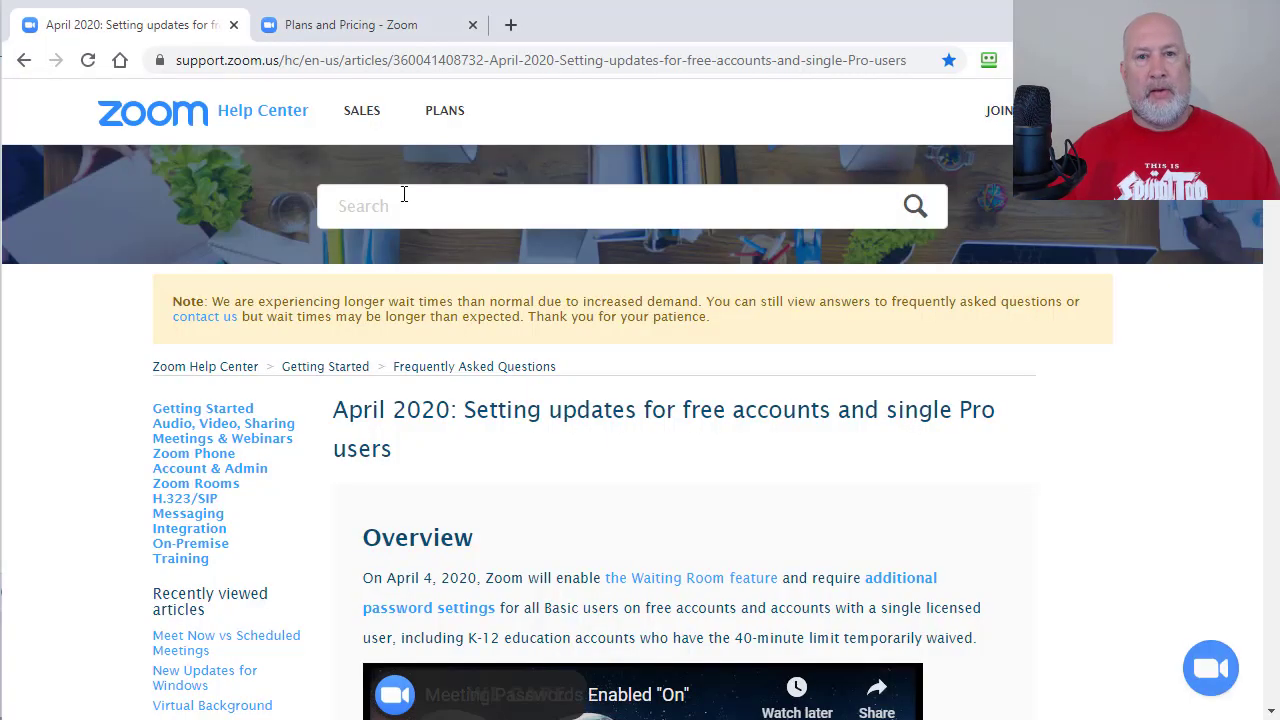
left_click(379, 30)
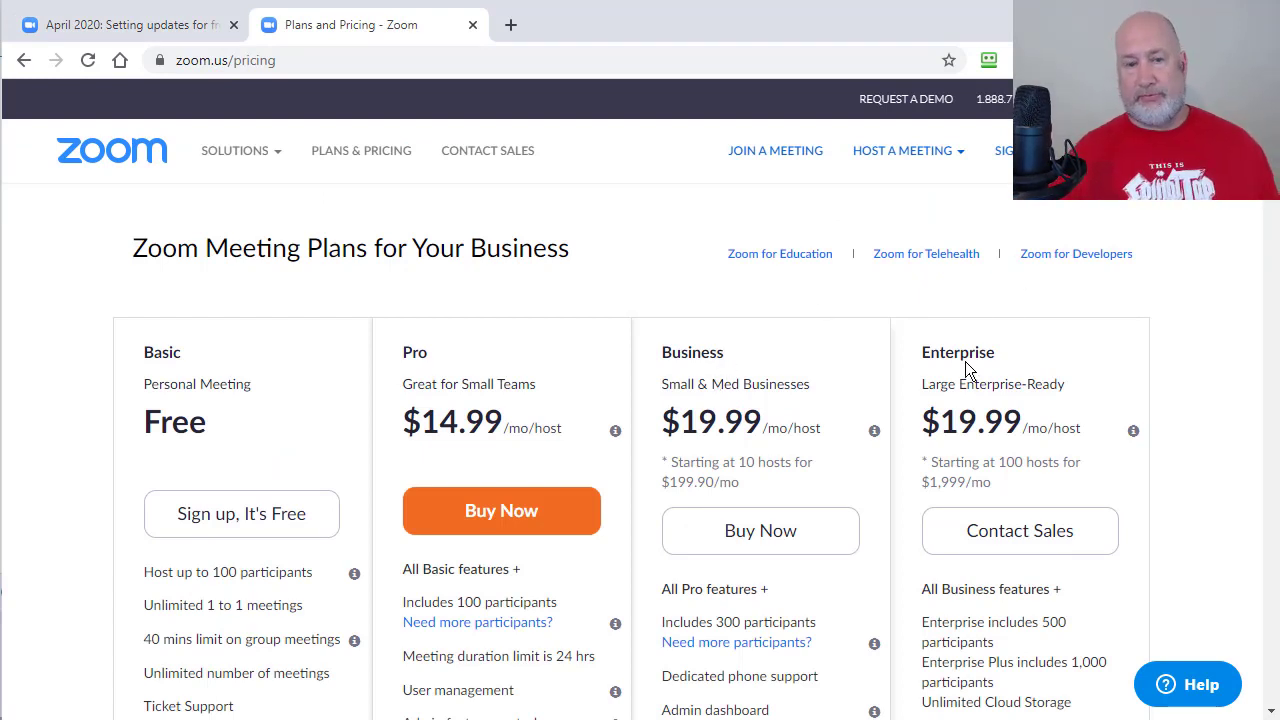
left_click(166, 30)
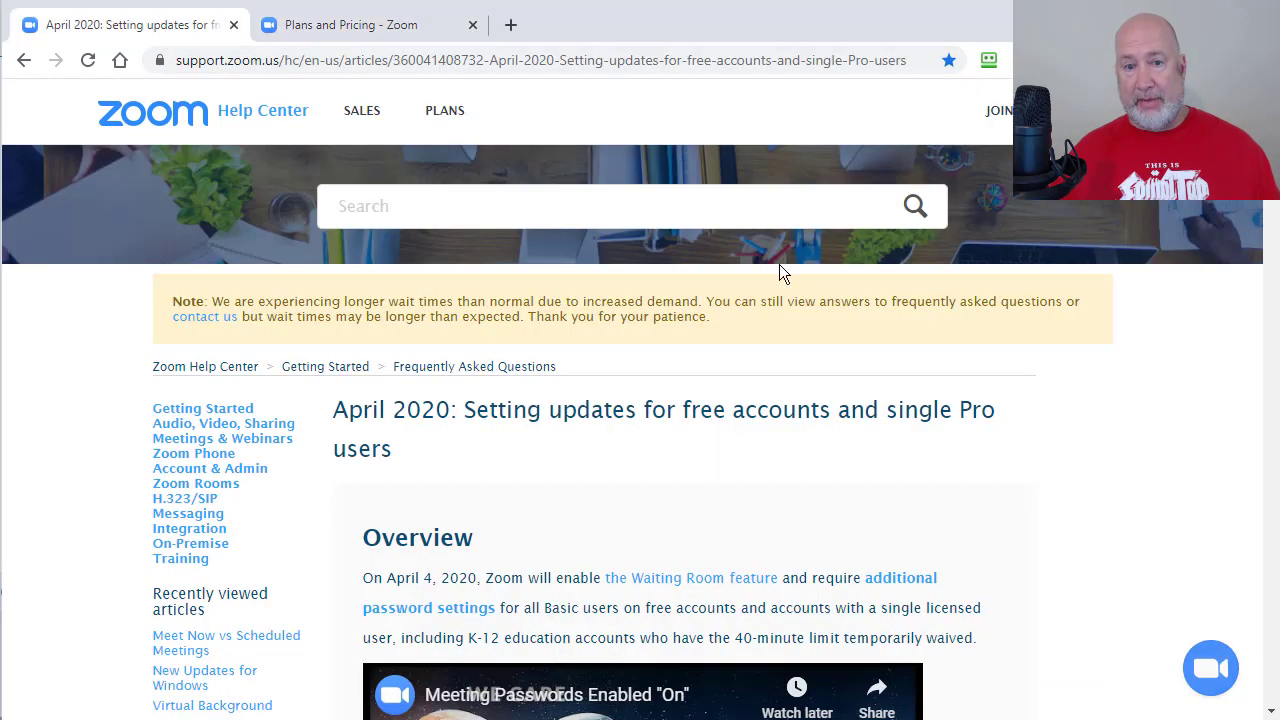
scroll(801, 314, "down", 3)
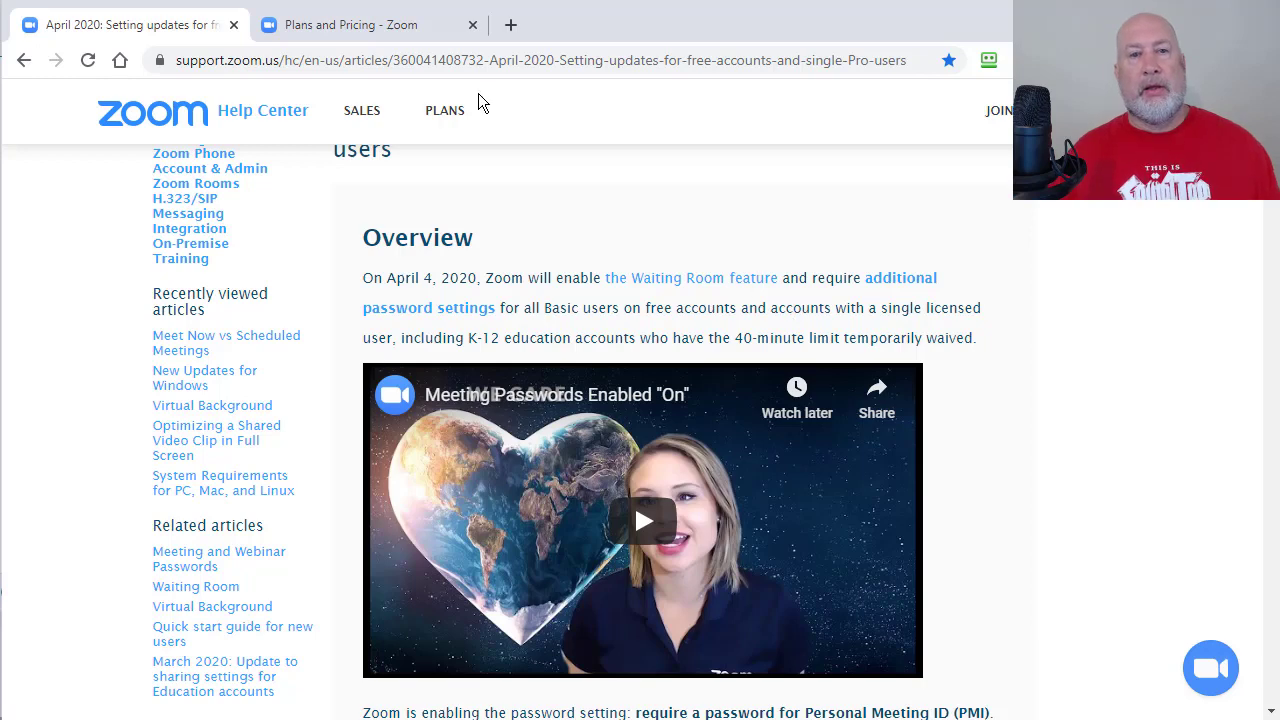
- Show the plans on Zoom's pricing page, and switch to the Waiting room setting on the Zoom settings page in Firefox
left_click(419, 37)
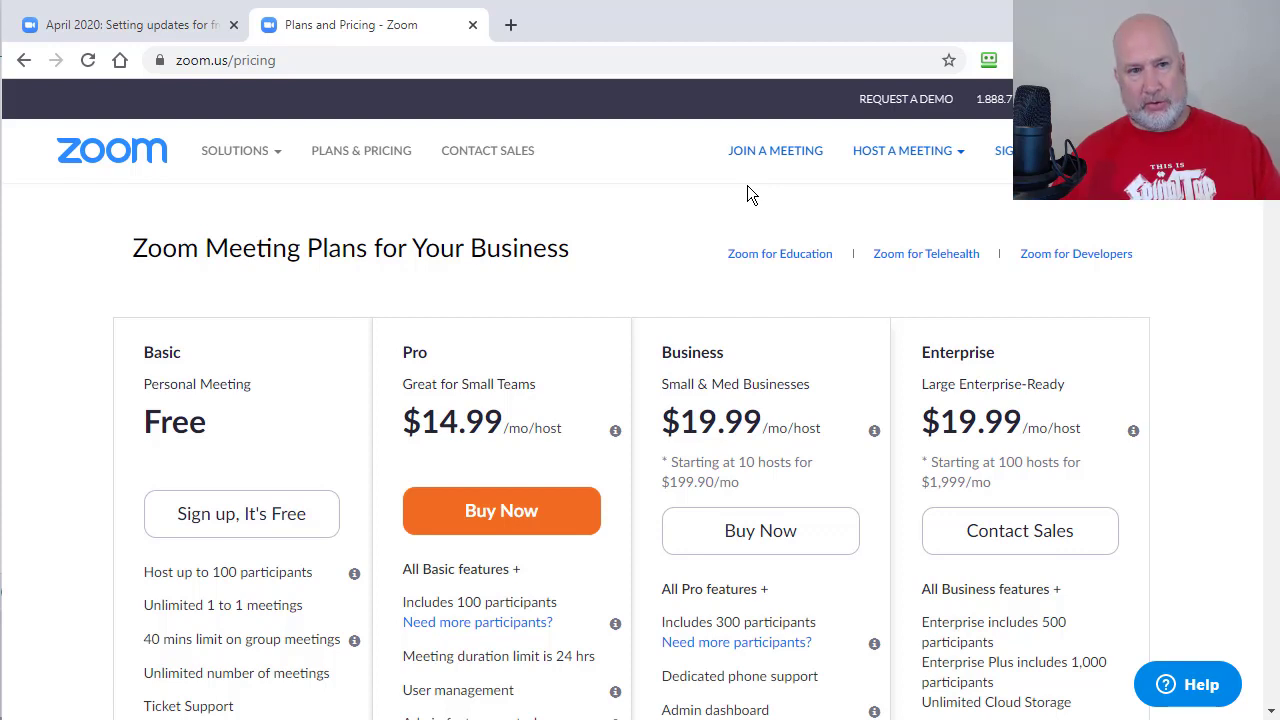
key("alt+Tab")
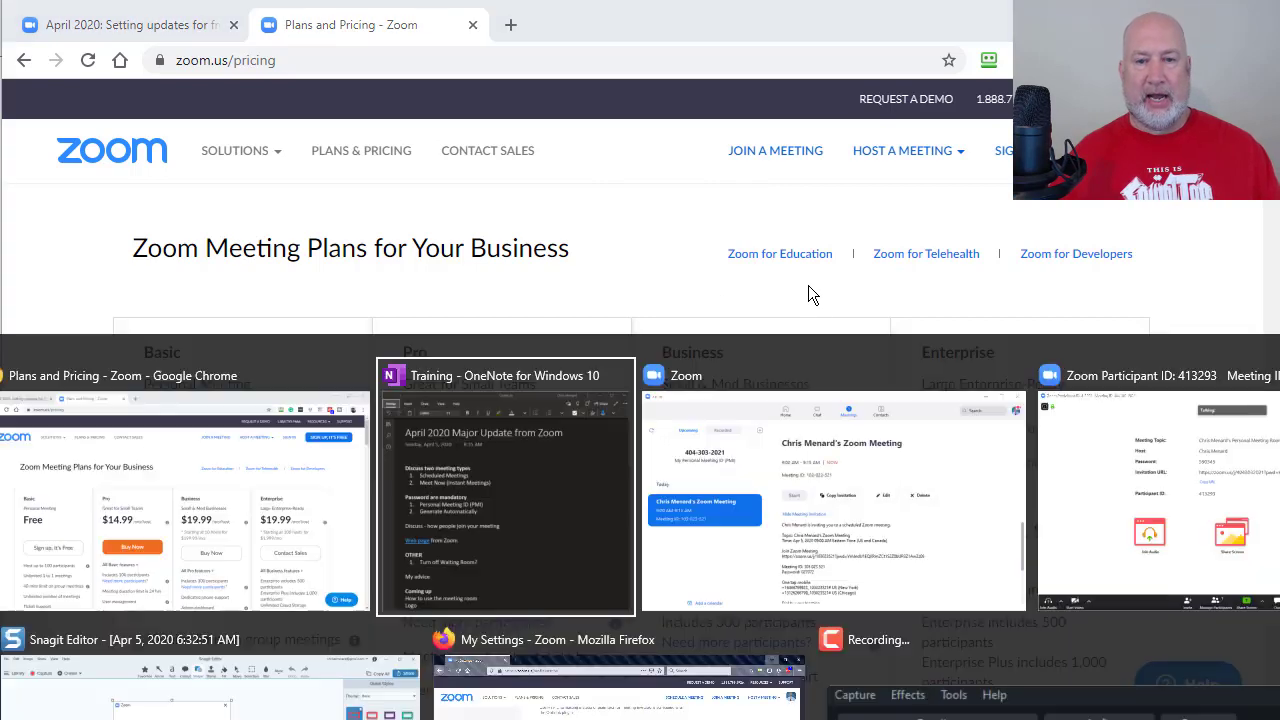
key("alt+Tab")
key("alt+Tab")
key("alt+Tab")
key("alt+Tab")
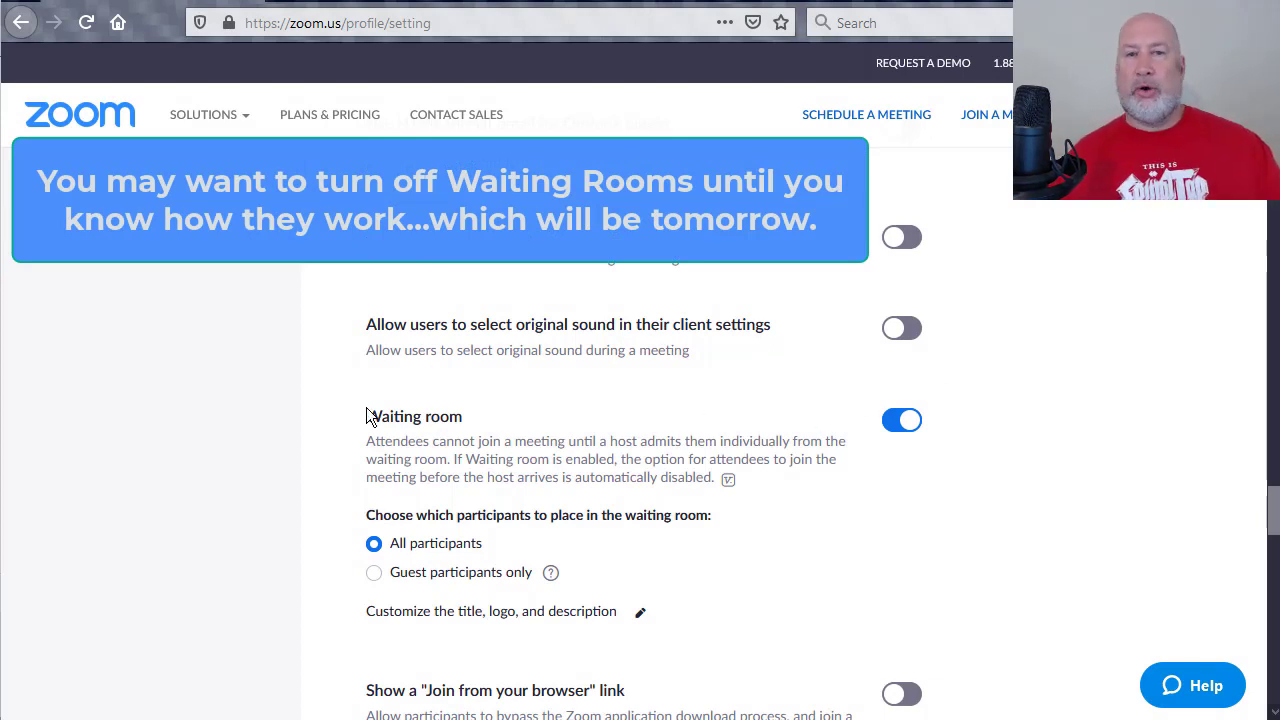
- Turn off the Waiting room setting, reset it to its default, and turn it off again
left_click(895, 430)
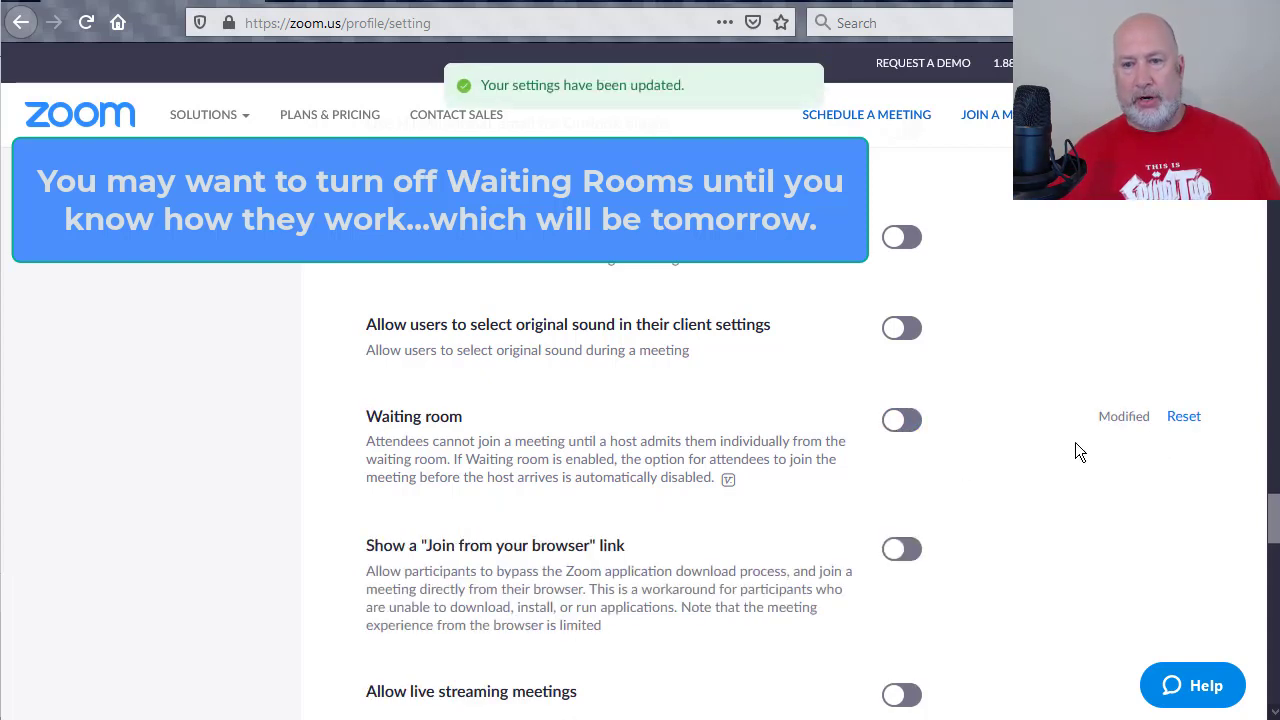
left_click(1186, 422)
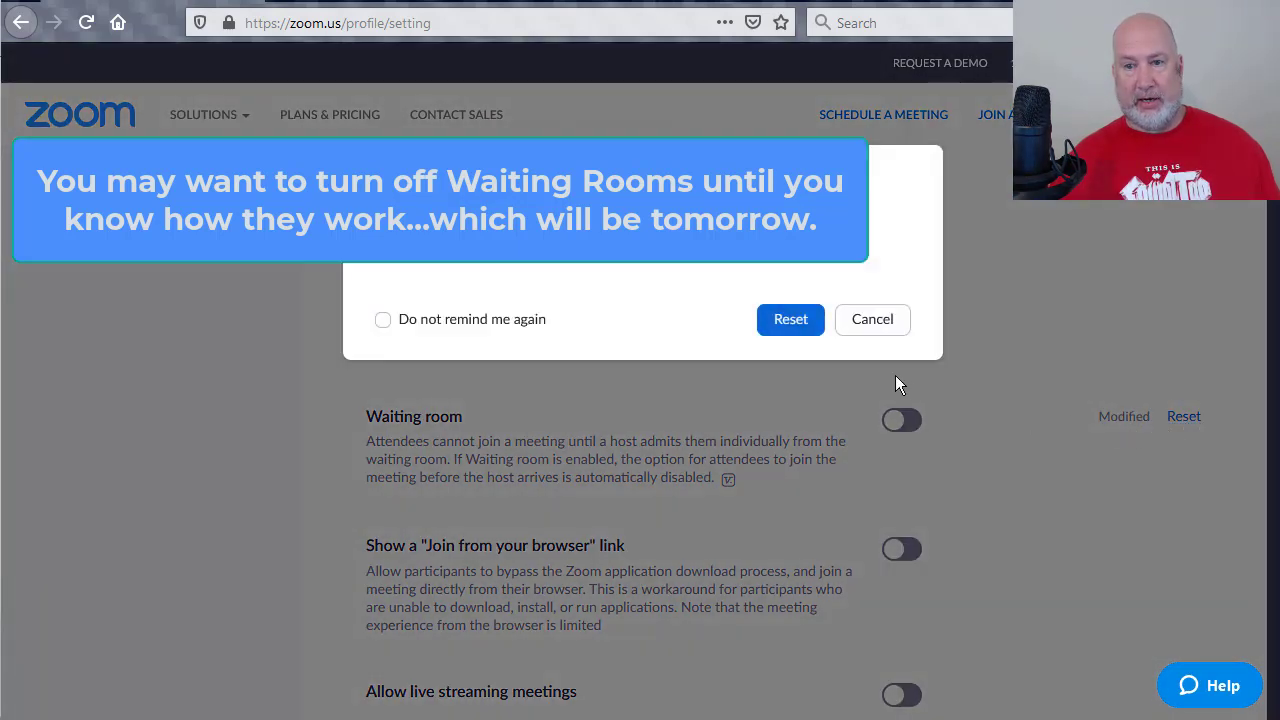
left_click(790, 316)
left_click(886, 432)
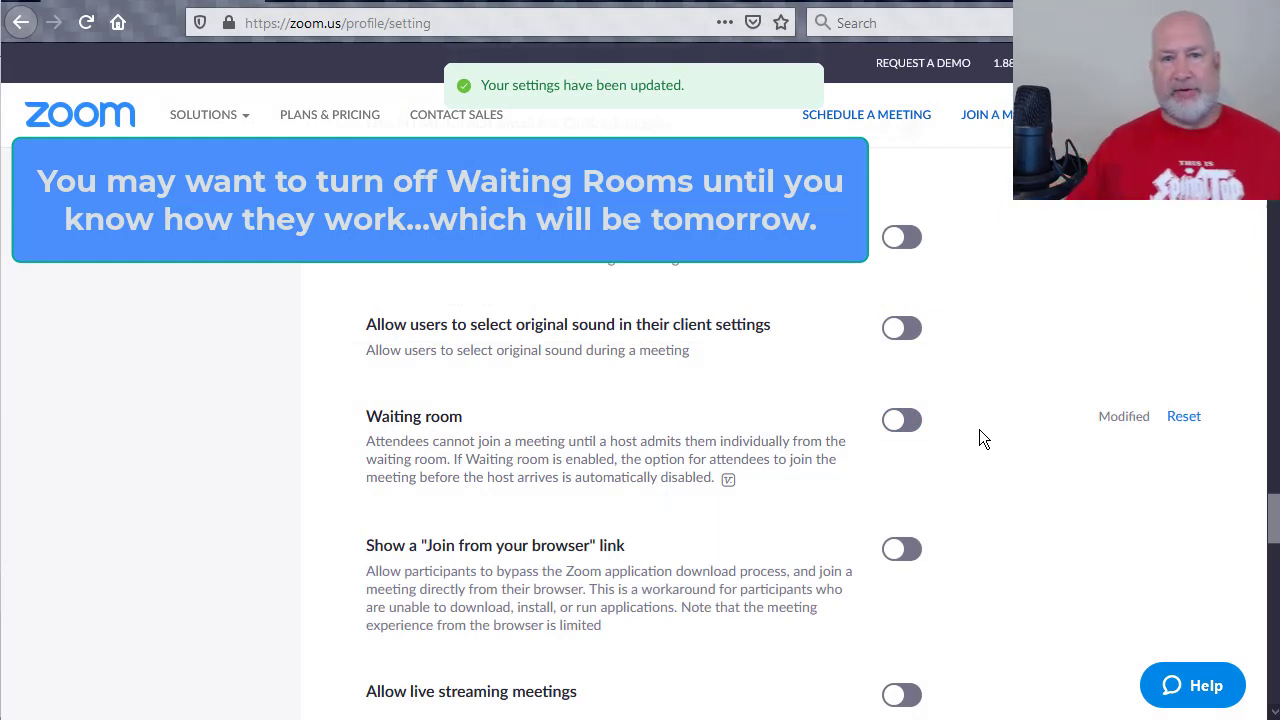